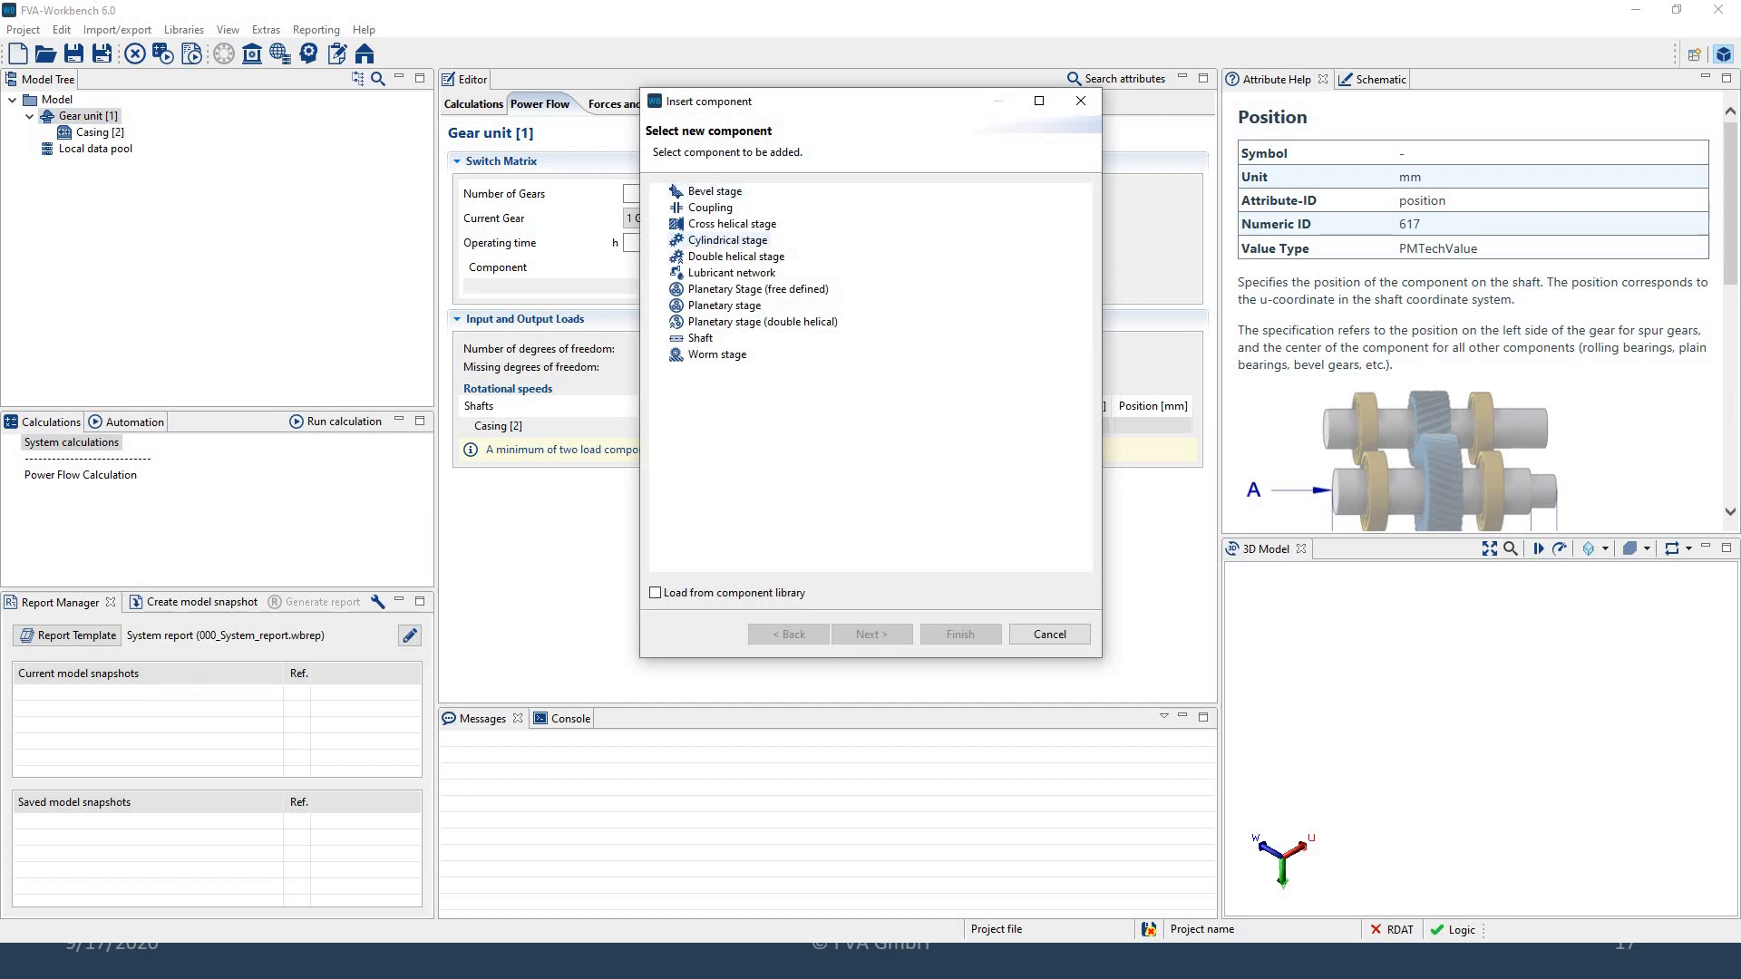
Step: Start a new cylindrical stage and load external gear 2 from the GDE file Test-example.gde
{"action": "left_click", "coordinate": [727, 241]}
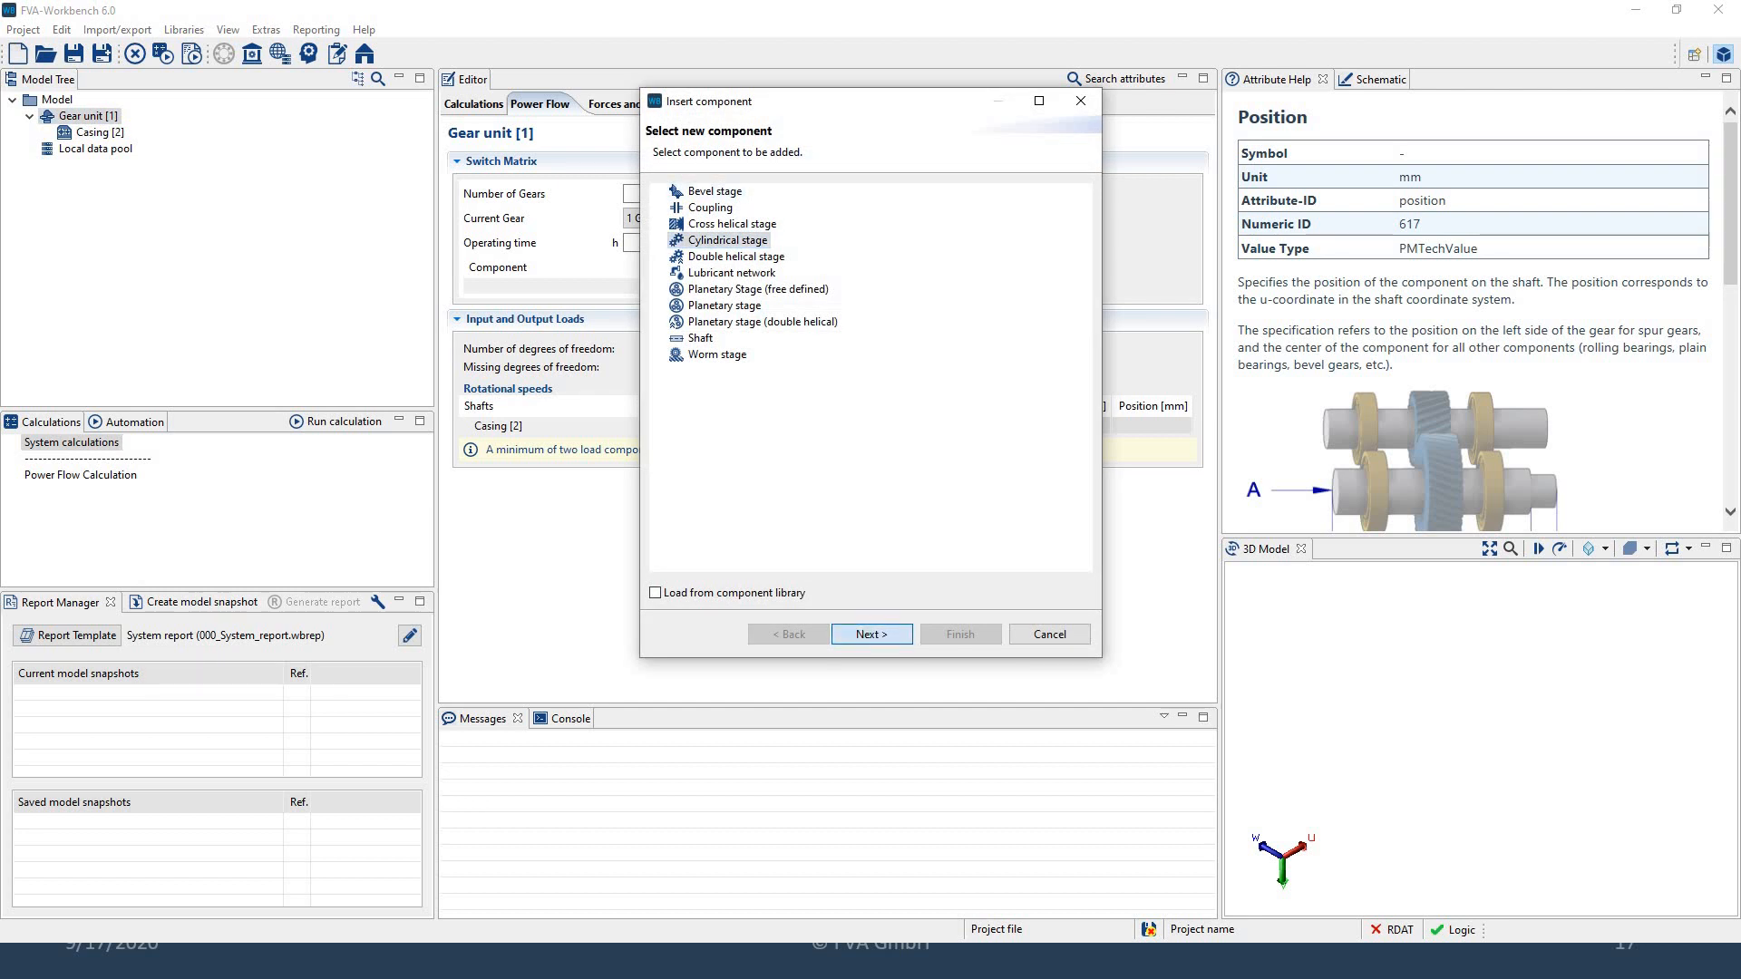
{"action": "left_click", "coordinate": [871, 634]}
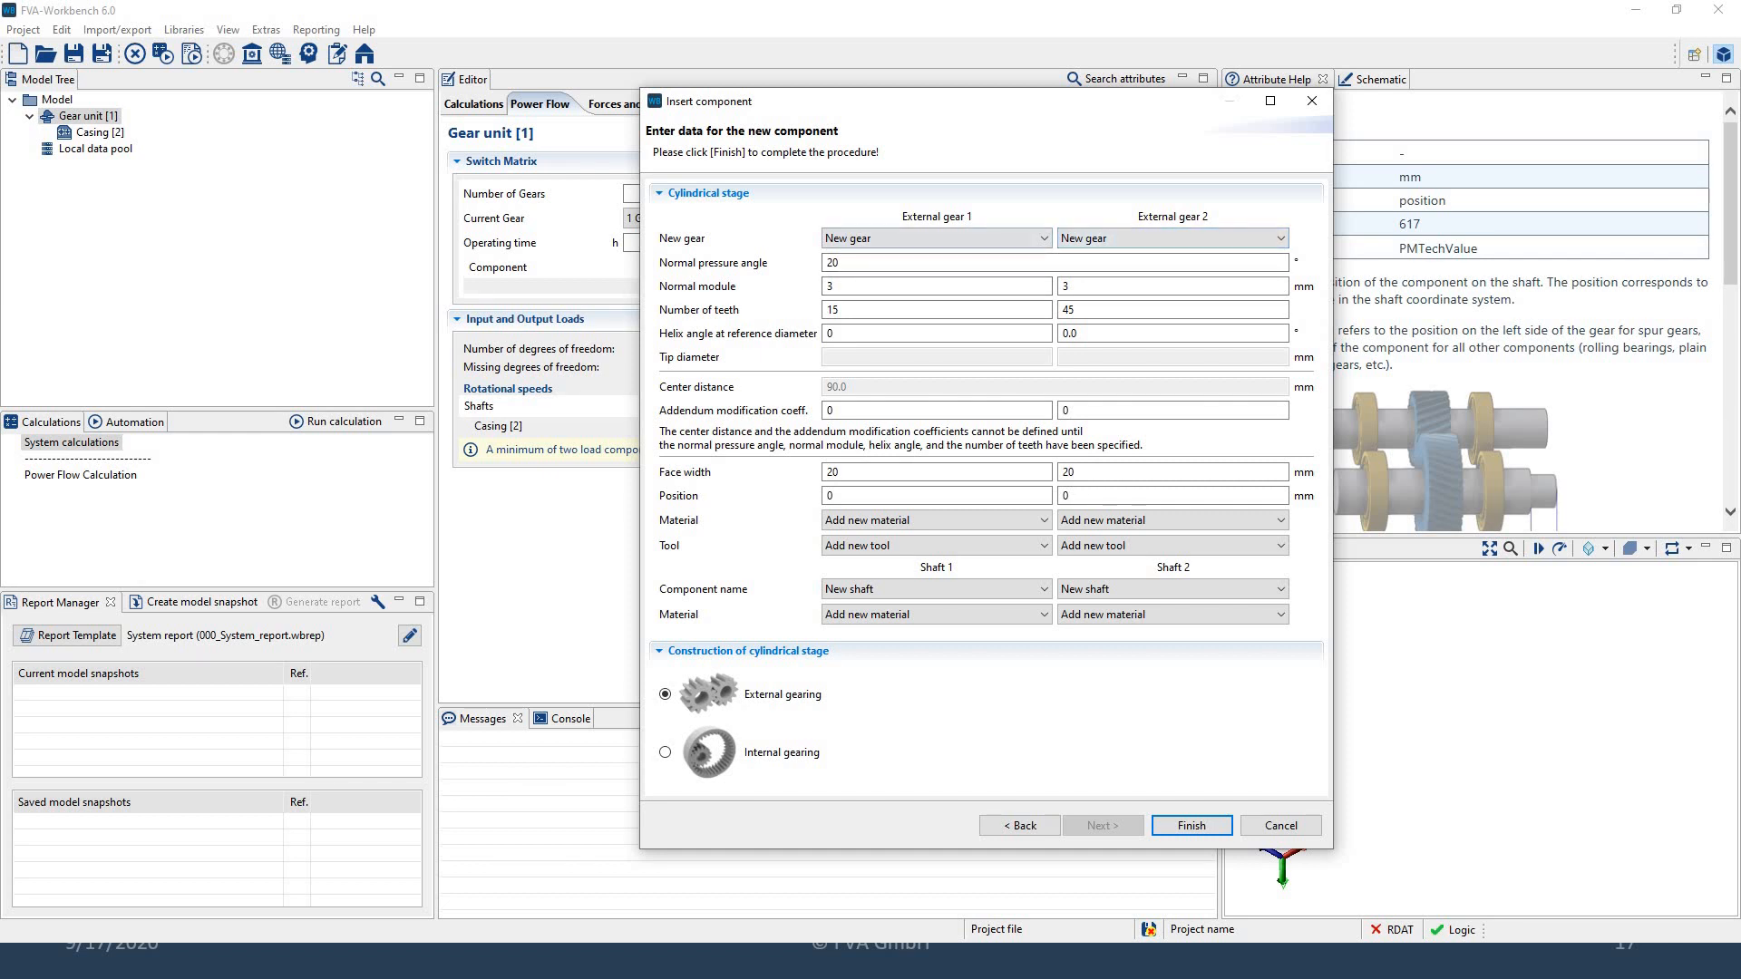
{"action": "left_click", "coordinate": [1170, 238]}
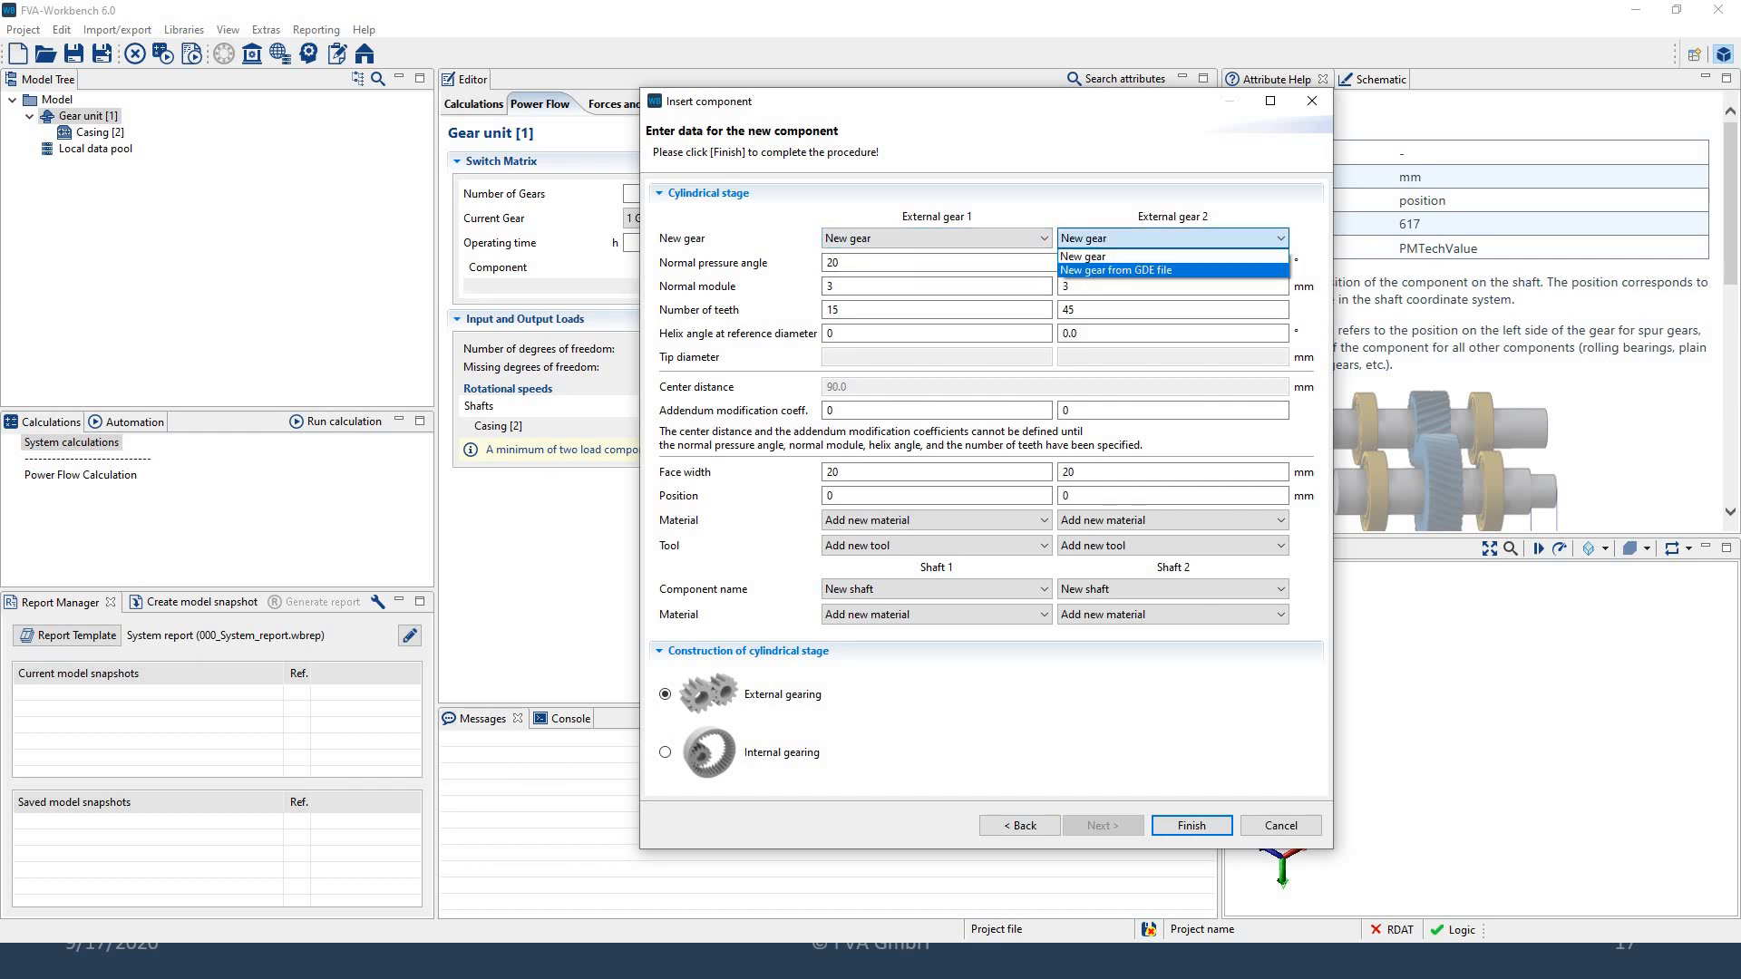
{"action": "left_click", "coordinate": [1116, 270]}
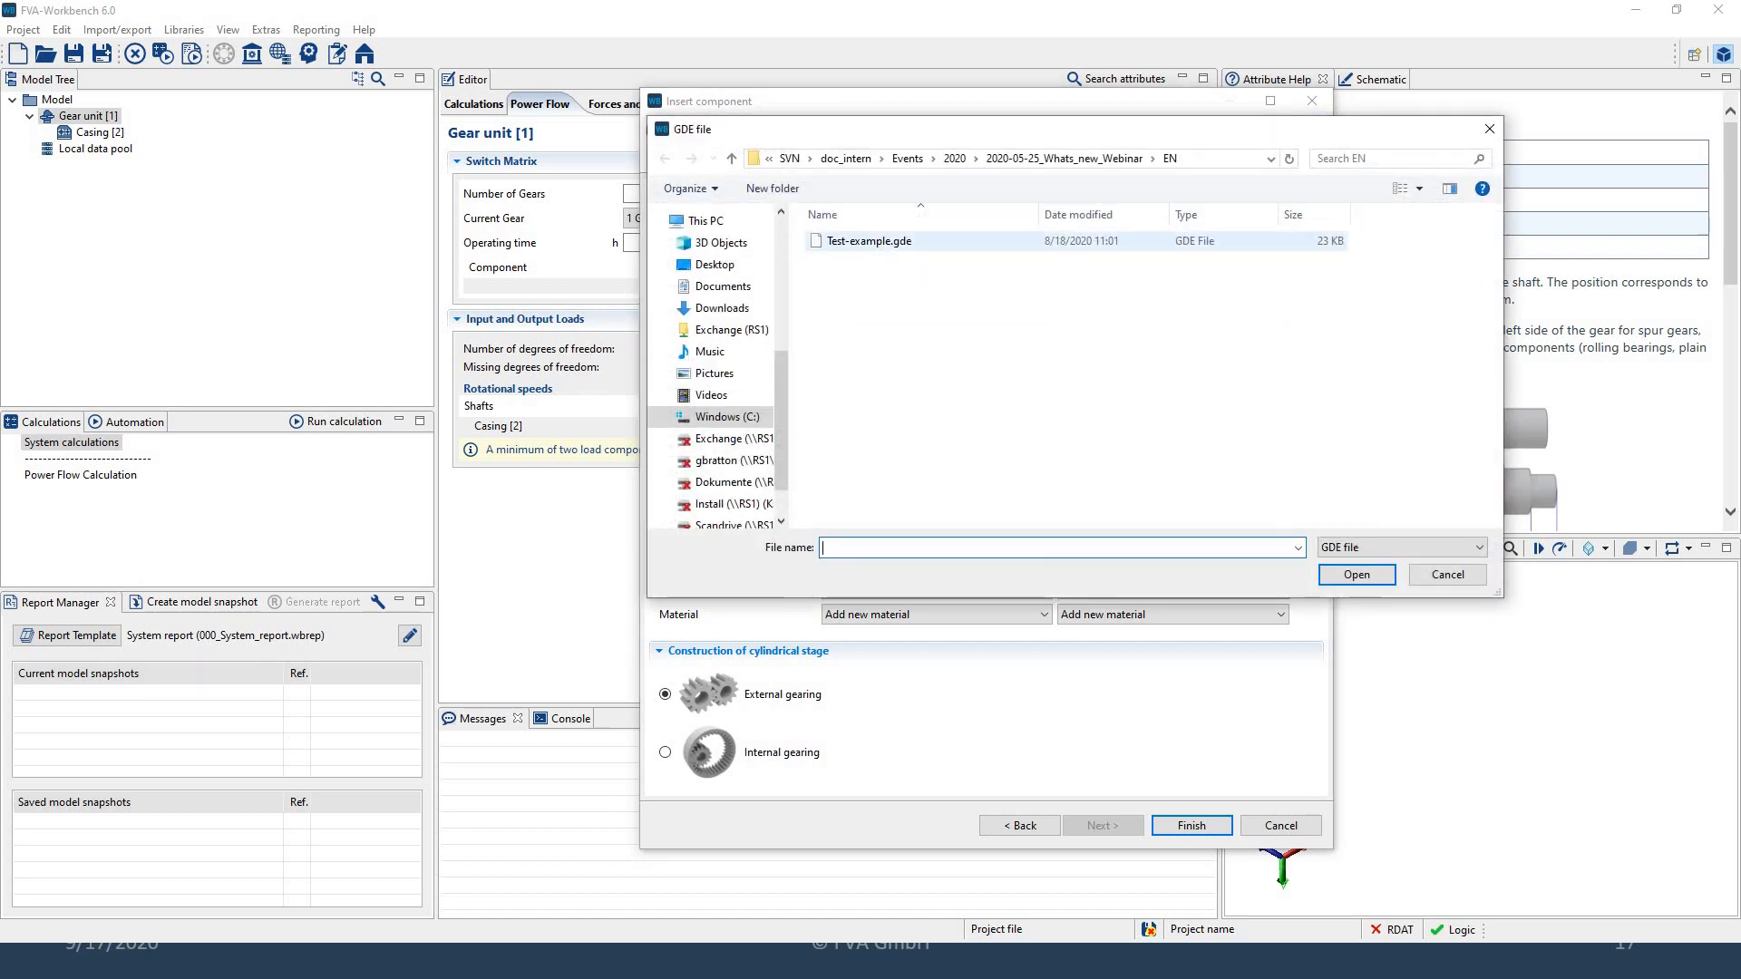
{"action": "left_click", "coordinate": [869, 242]}
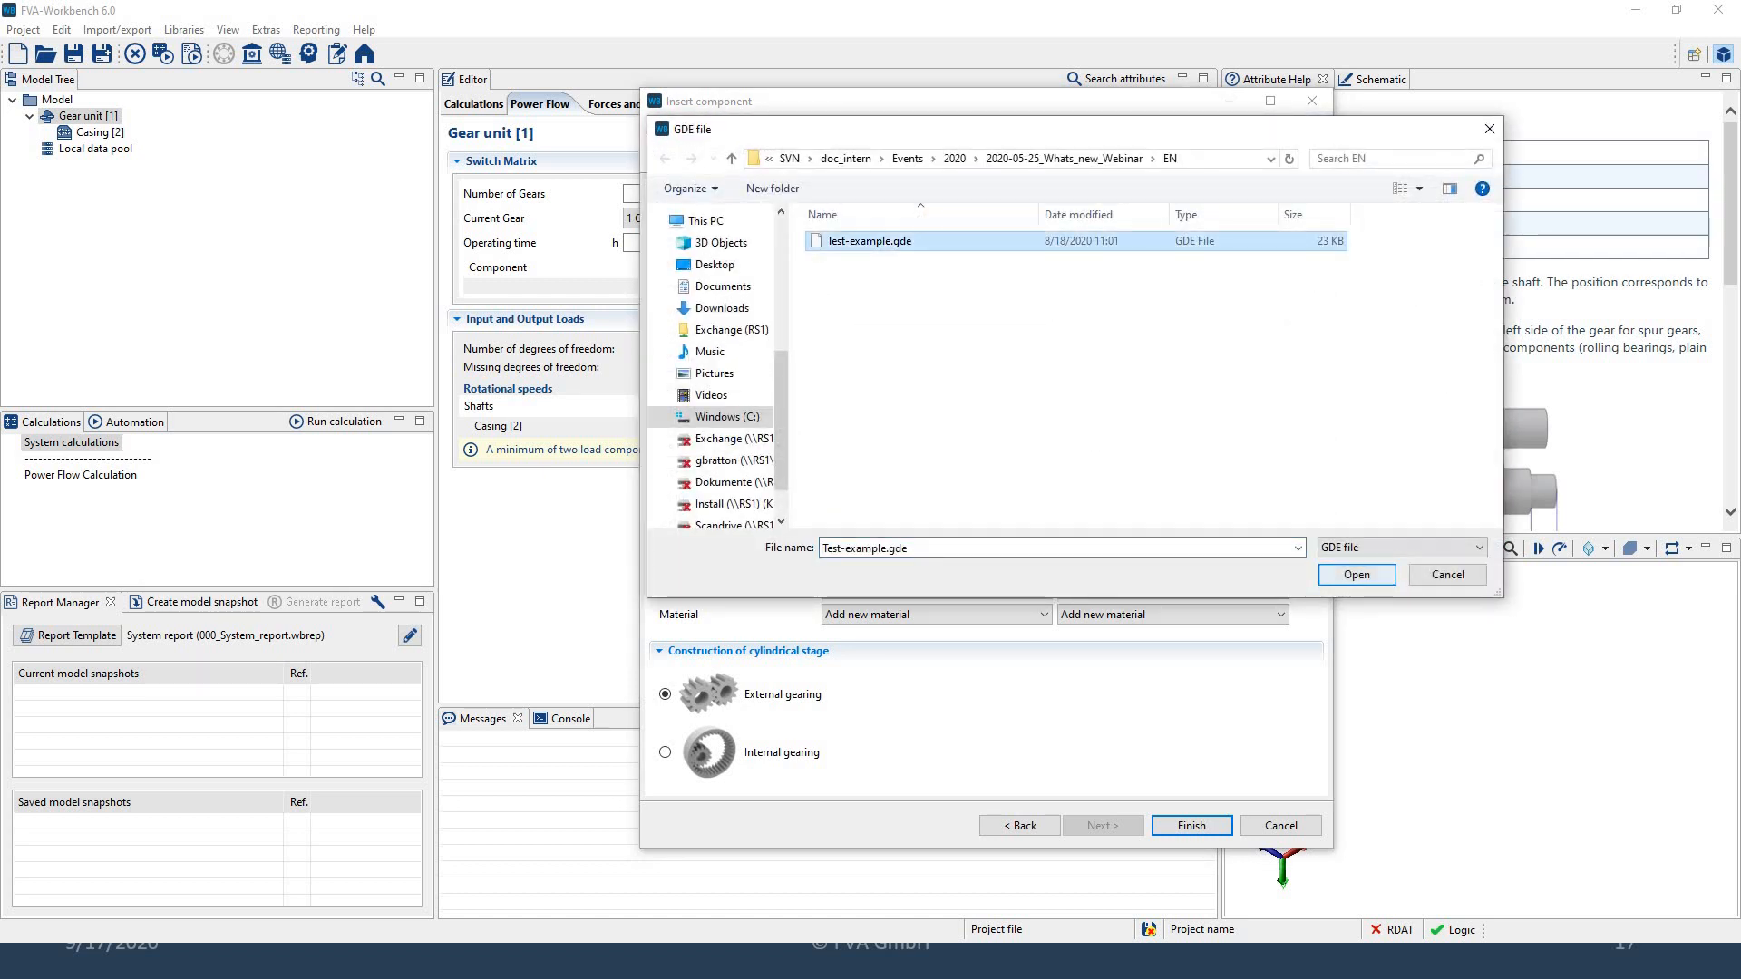
{"action": "left_click", "coordinate": [1357, 574]}
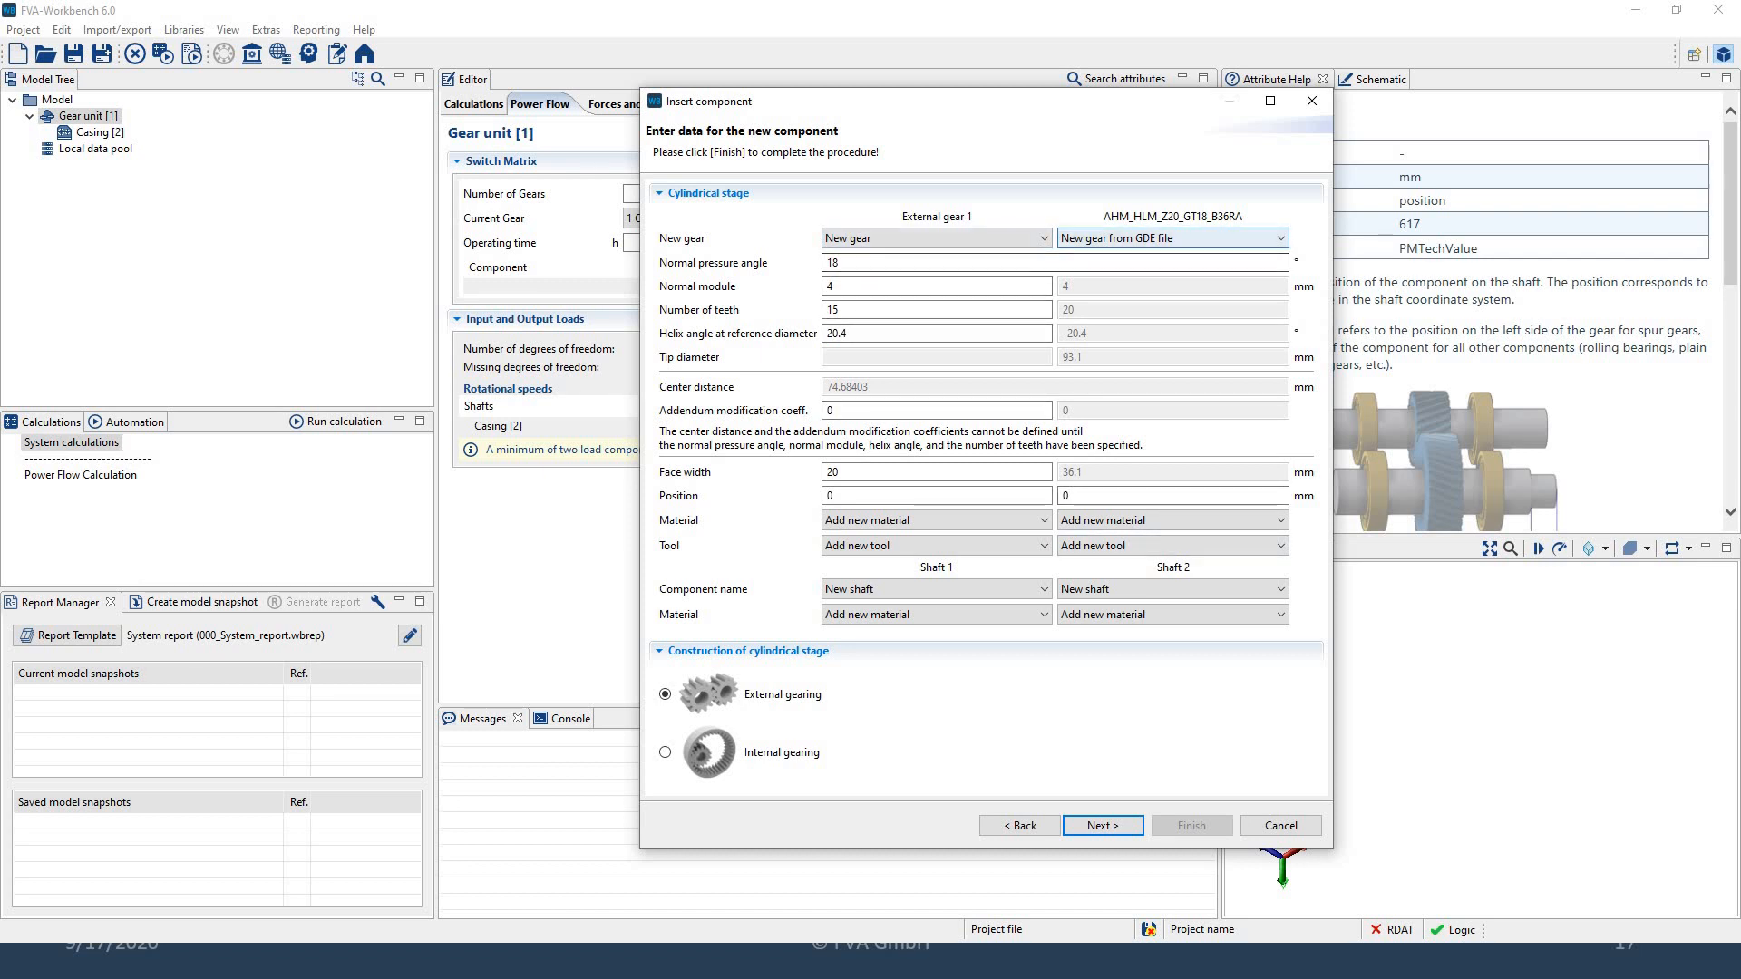
Step: Switch external gear 2 to New gear, set gear 1's face width to 36 mm and both gear positions to 20 mm
{"action": "left_click", "coordinate": [1173, 238]}
{"action": "left_click", "coordinate": [1173, 254]}
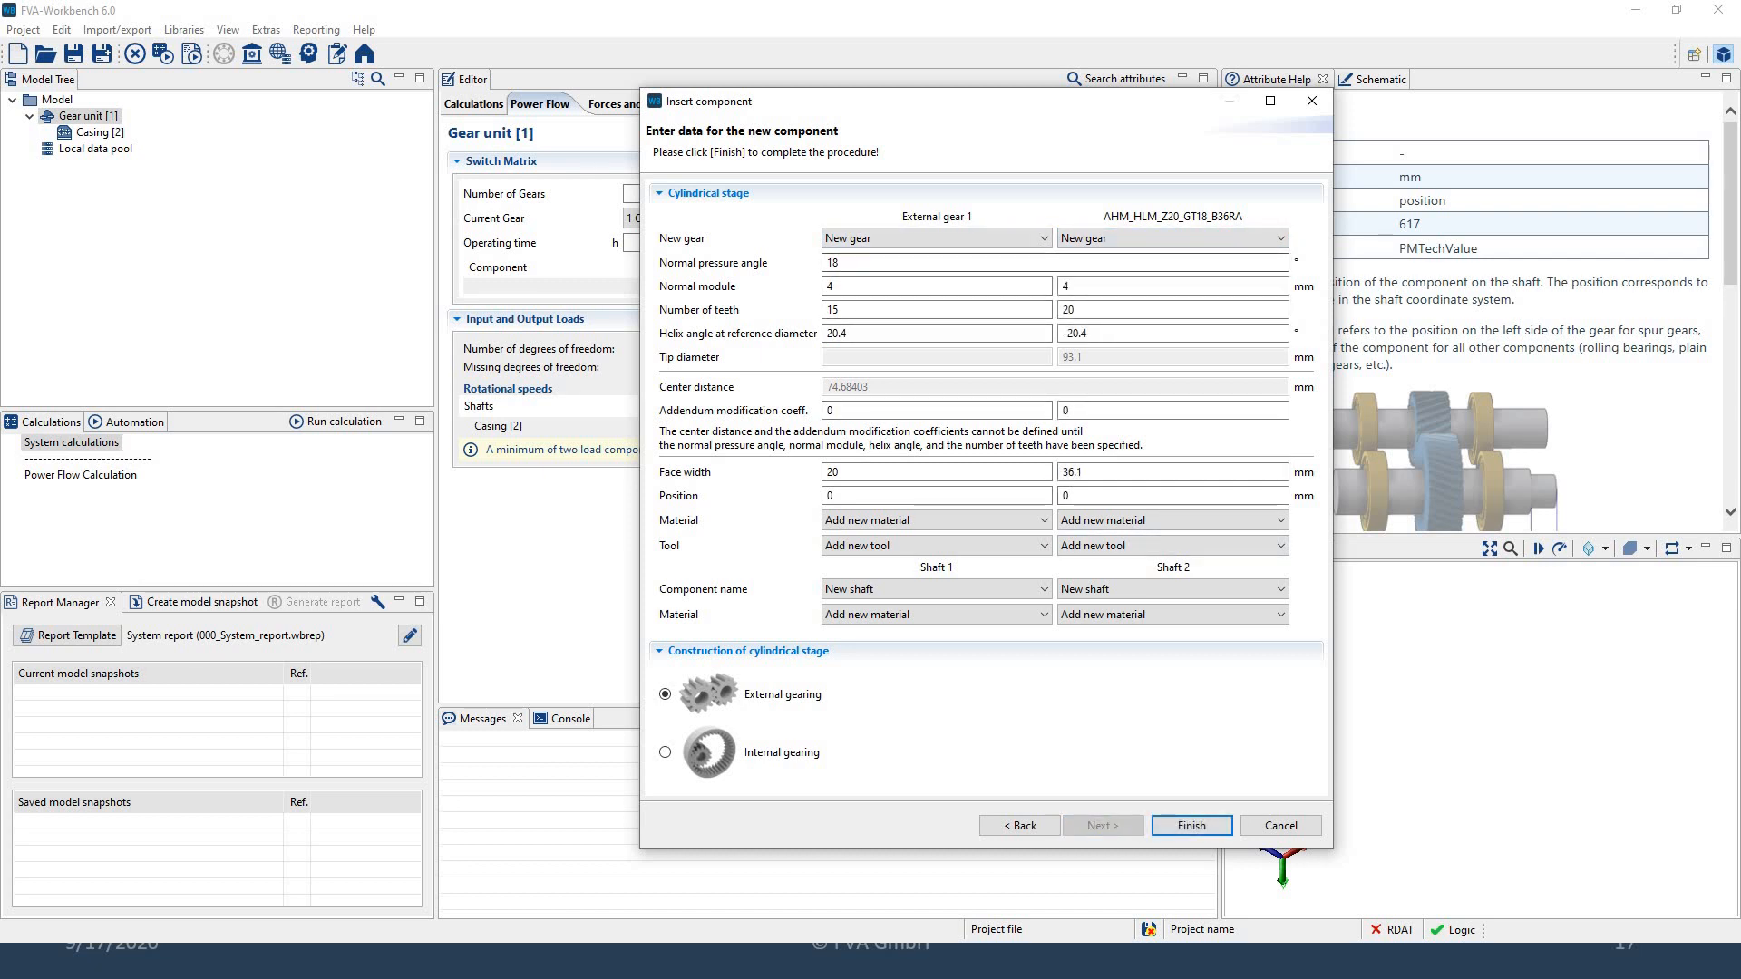
{"action": "double_click", "coordinate": [834, 473]}
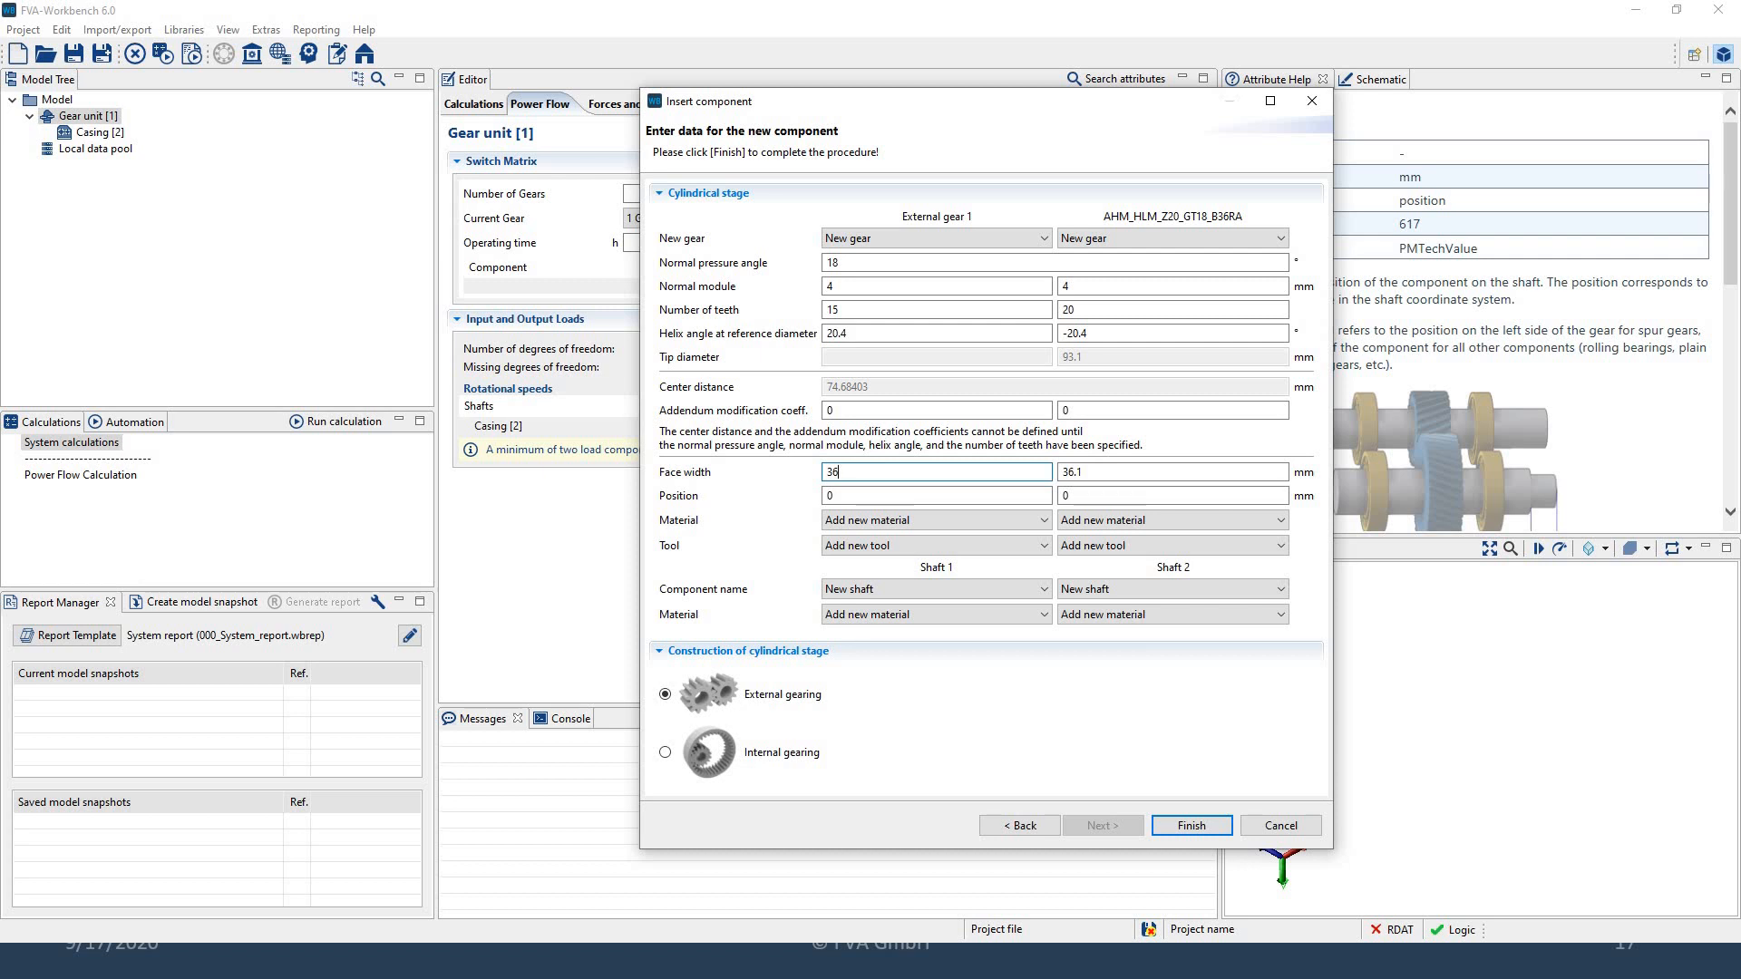
{"action": "key", "text": "Tab"}
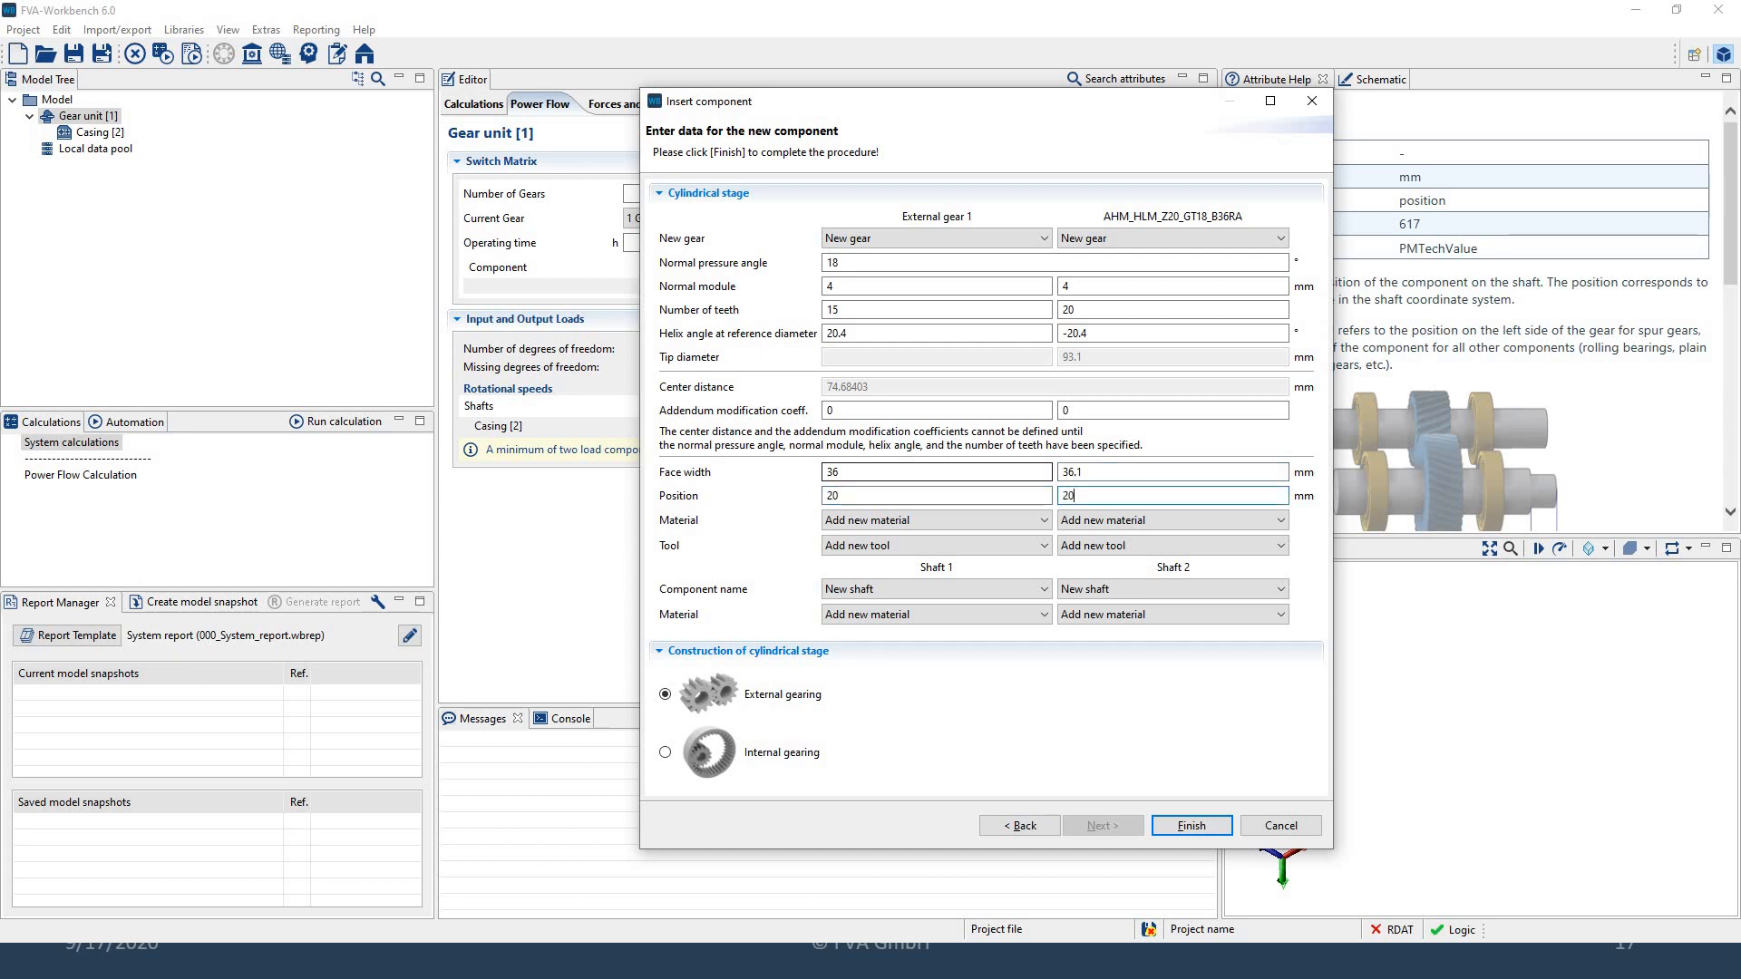
Step: Assign 18CrNiMo7-6 as the material of both gears and finish inserting the cylindrical stage
{"action": "left_click", "coordinate": [934, 521]}
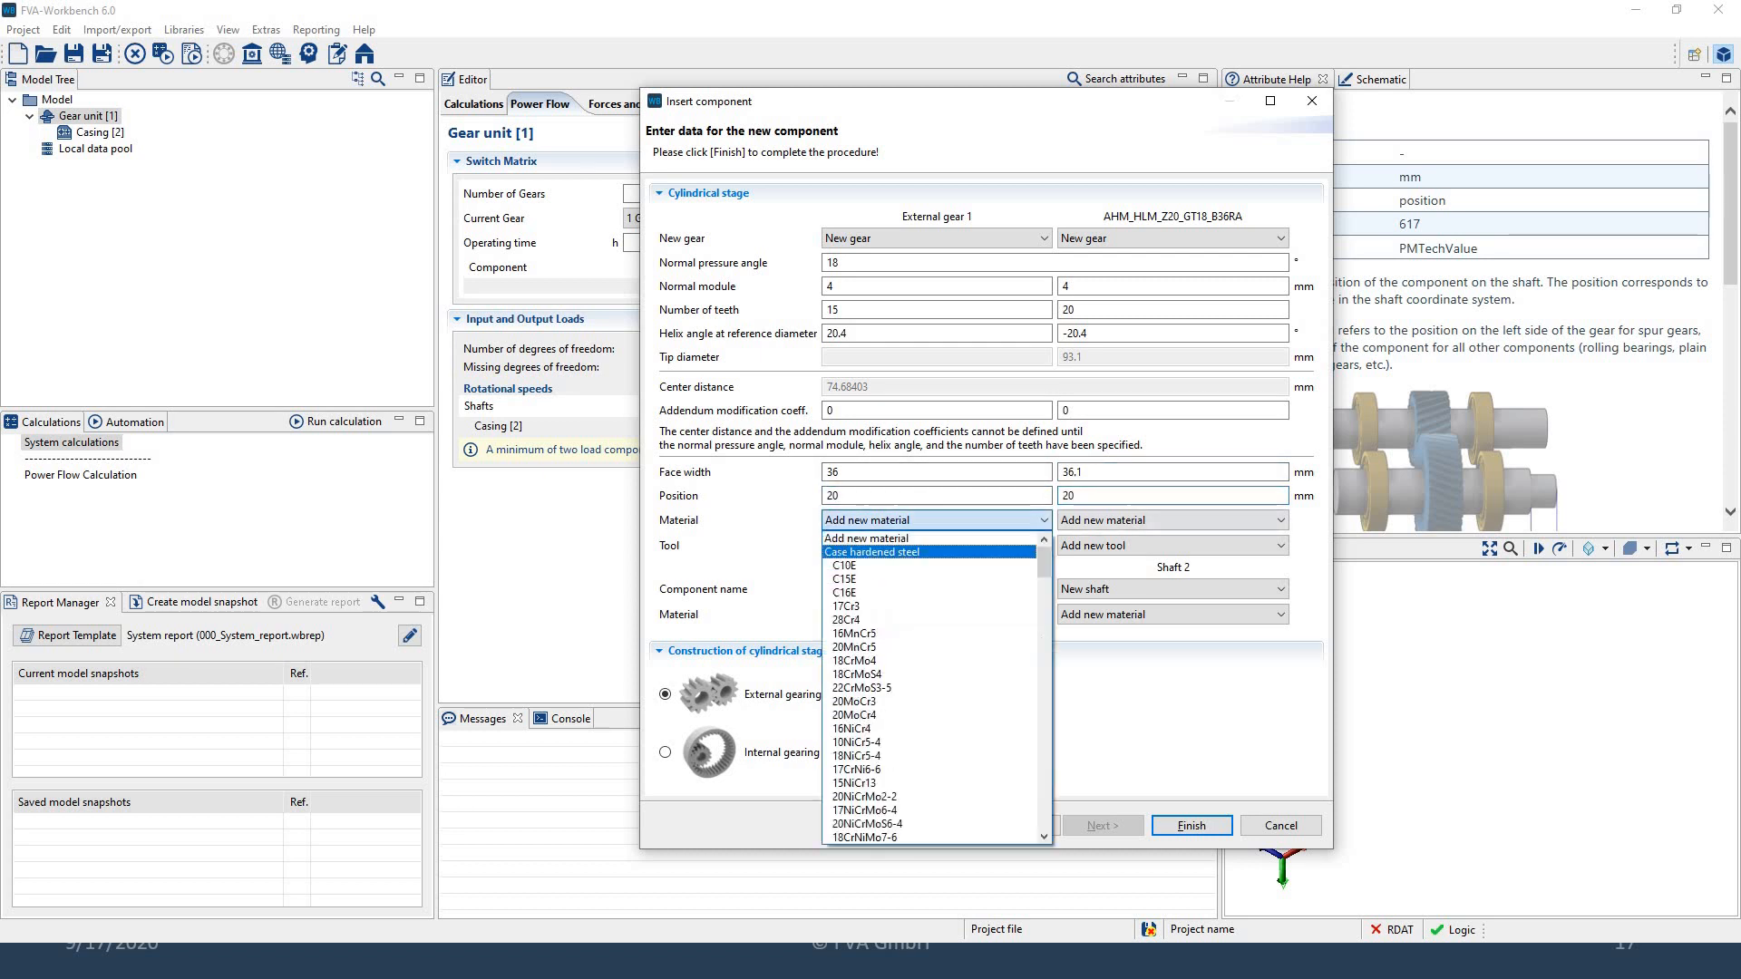
{"action": "left_click", "coordinate": [888, 838]}
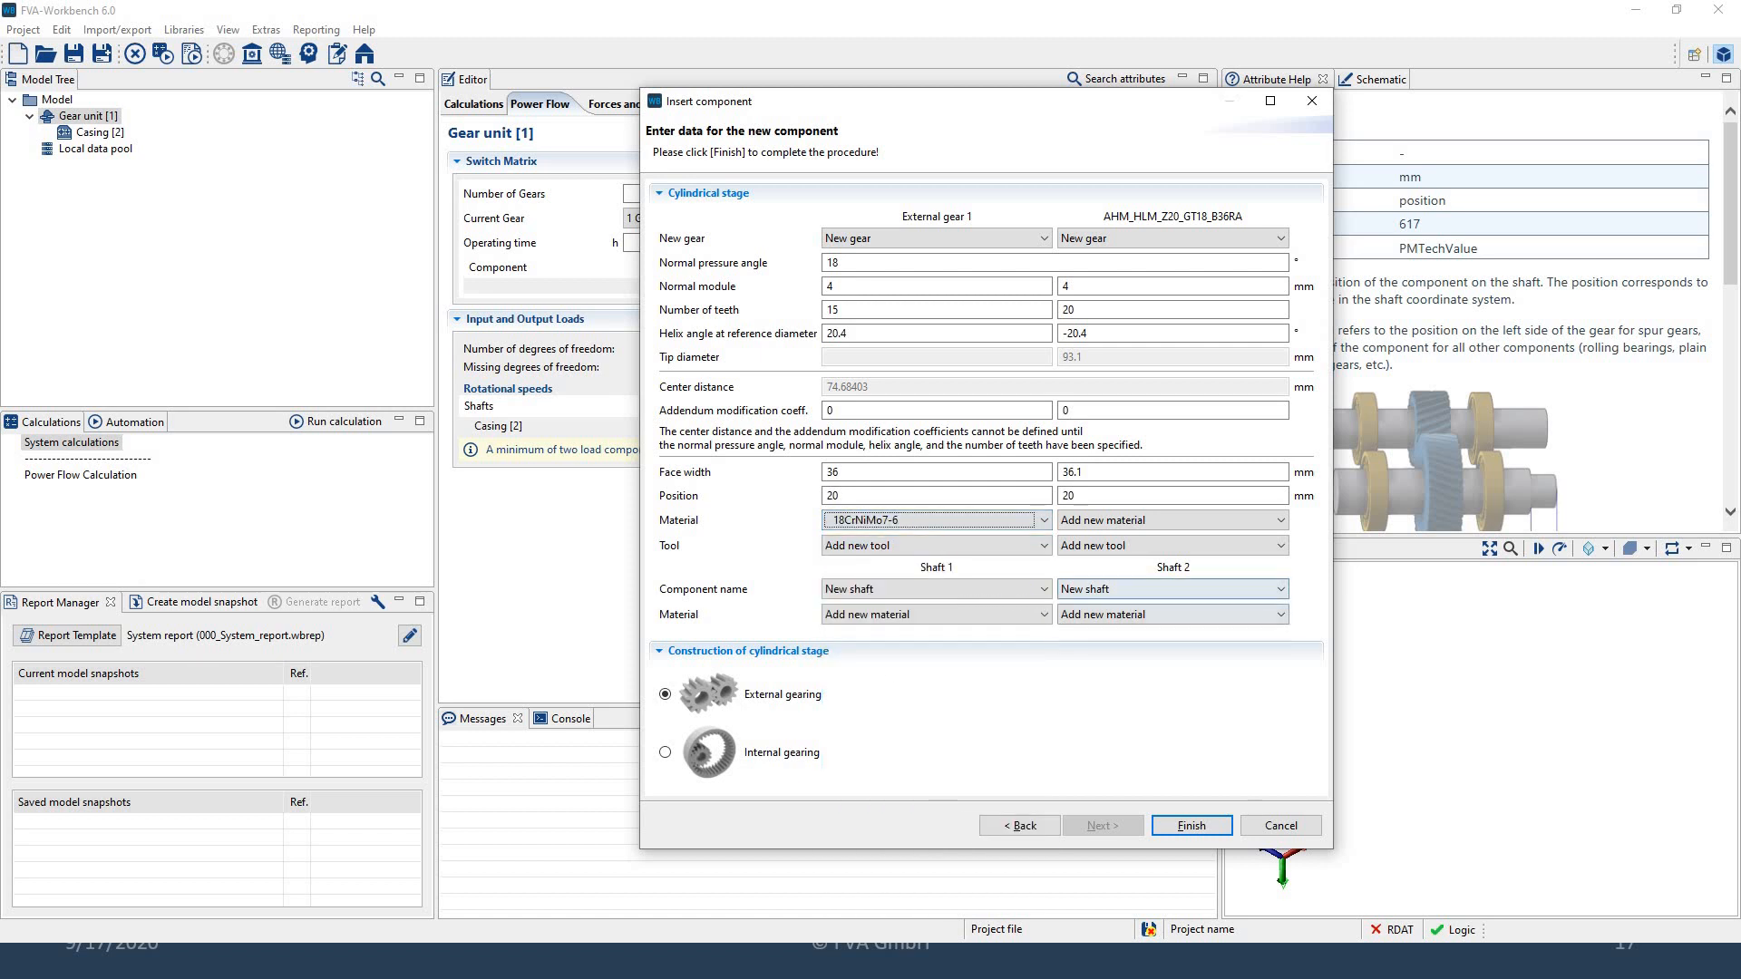
{"action": "left_click", "coordinate": [1170, 520]}
{"action": "left_click", "coordinate": [1161, 838]}
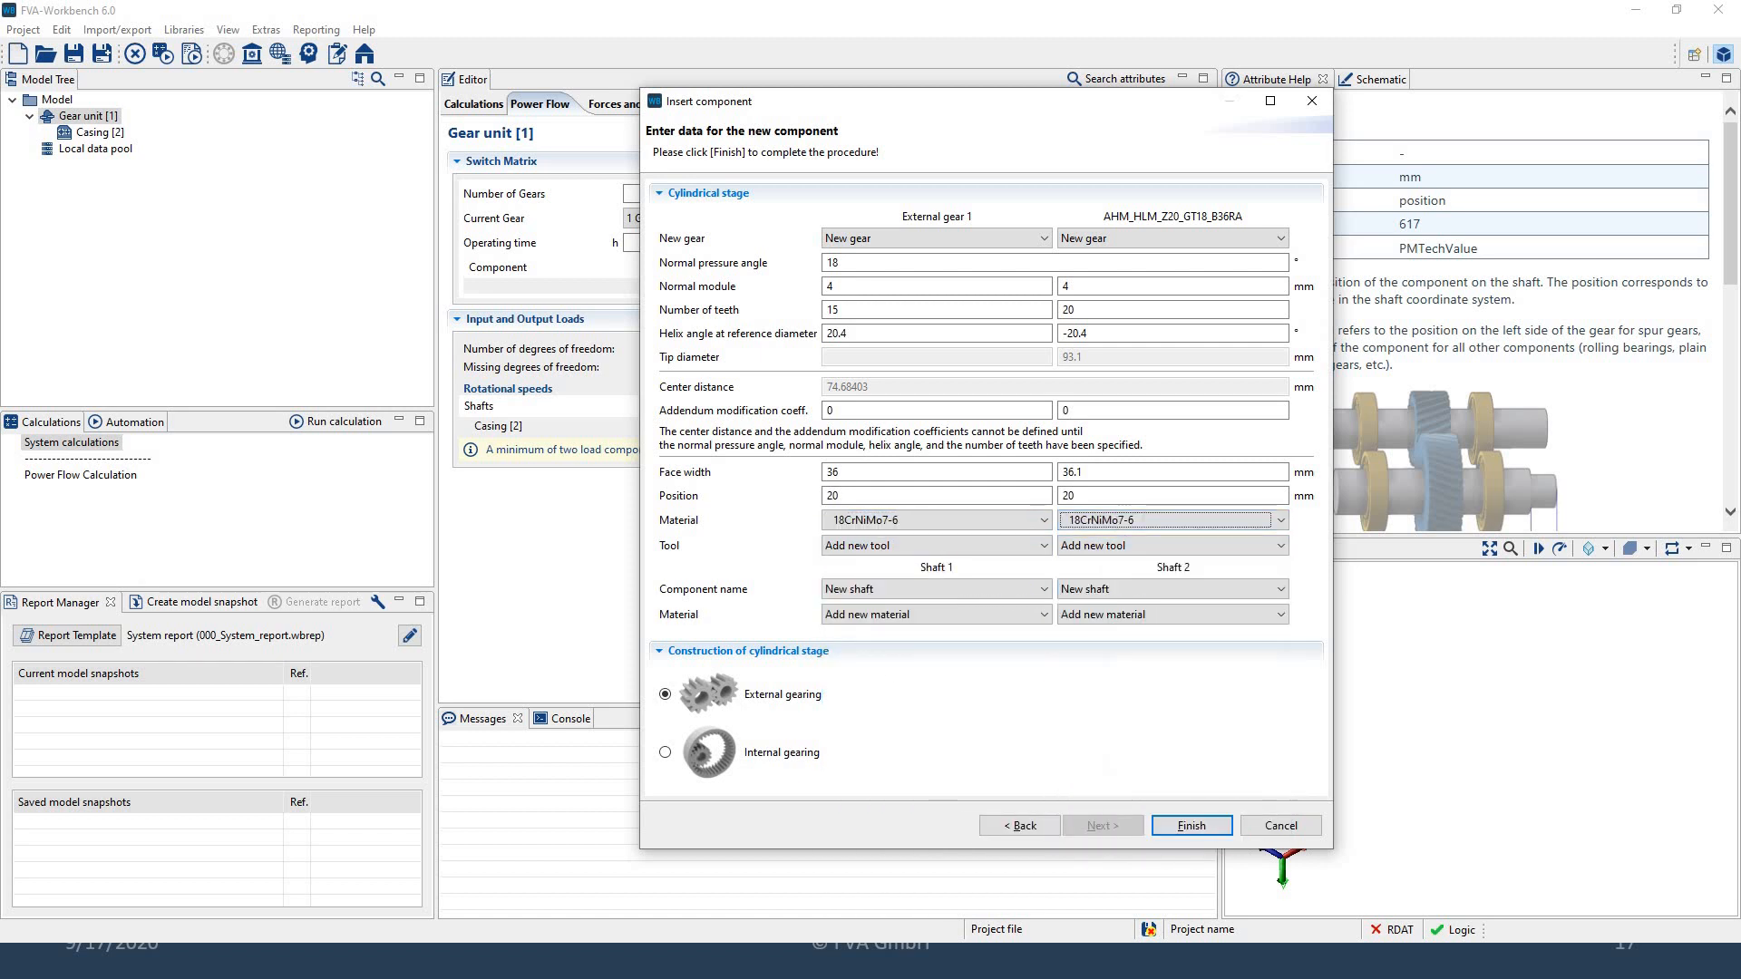
{"action": "left_click", "coordinate": [1192, 825]}
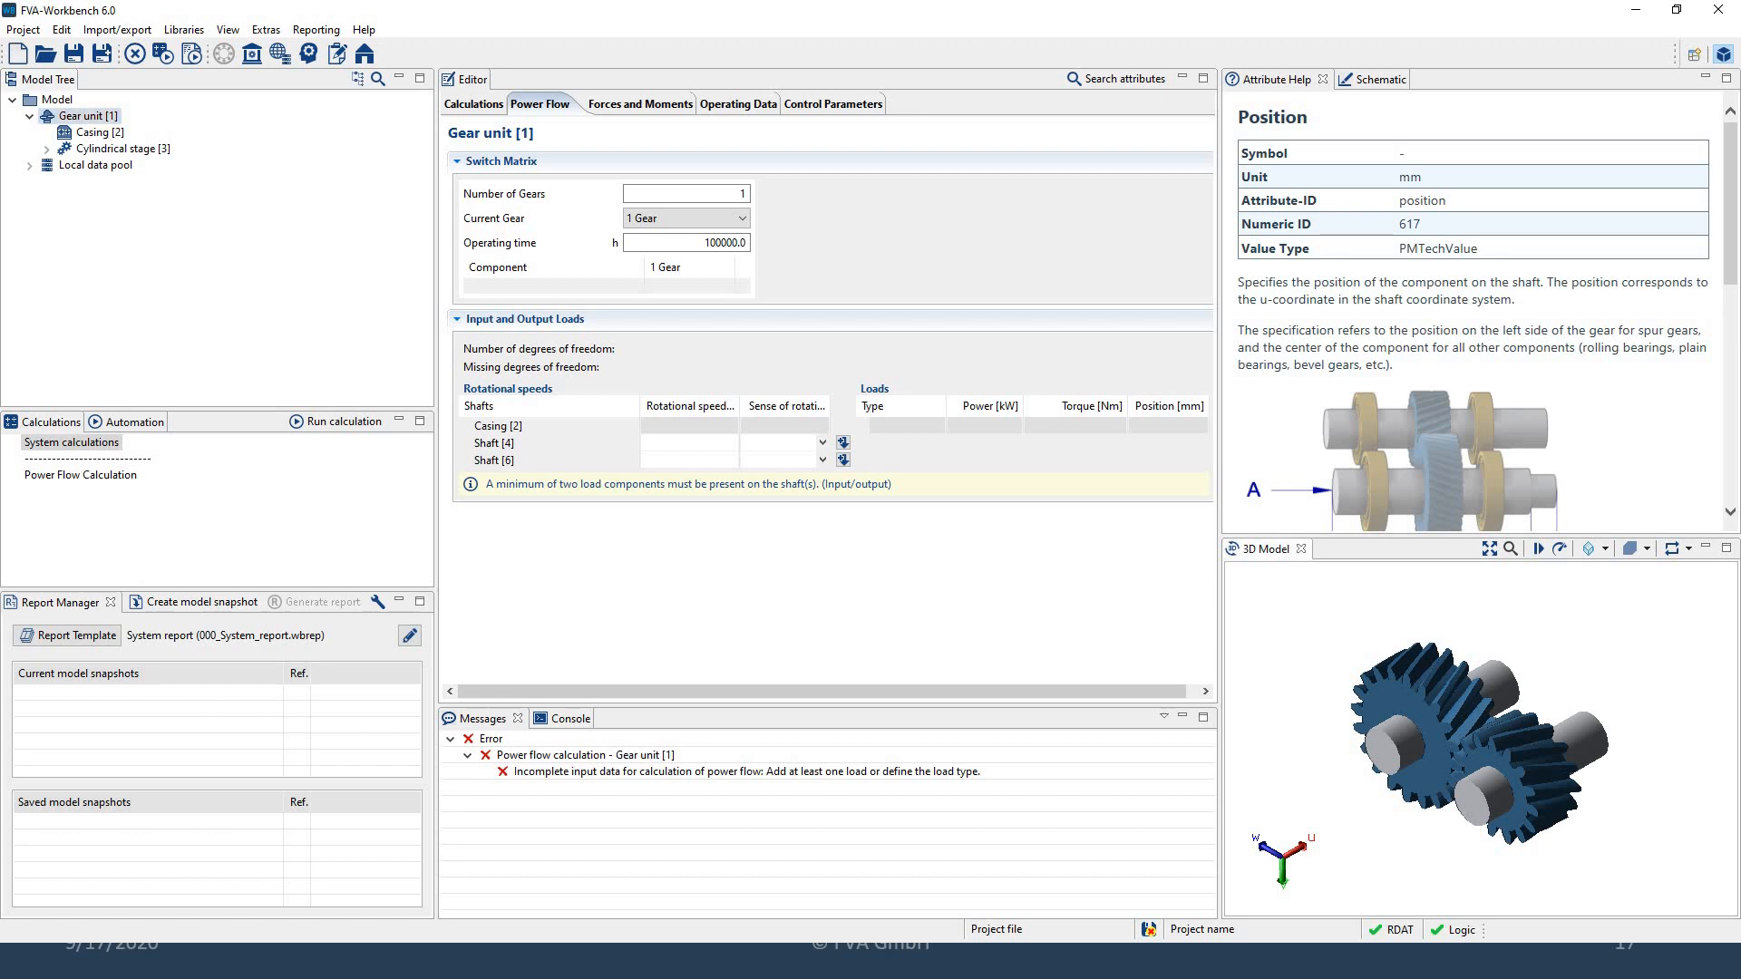
Step: Enlarge the 3D model, inspect the meshing gears from the shaft end, and restore the normal layout
{"action": "double_click", "coordinate": [1265, 548]}
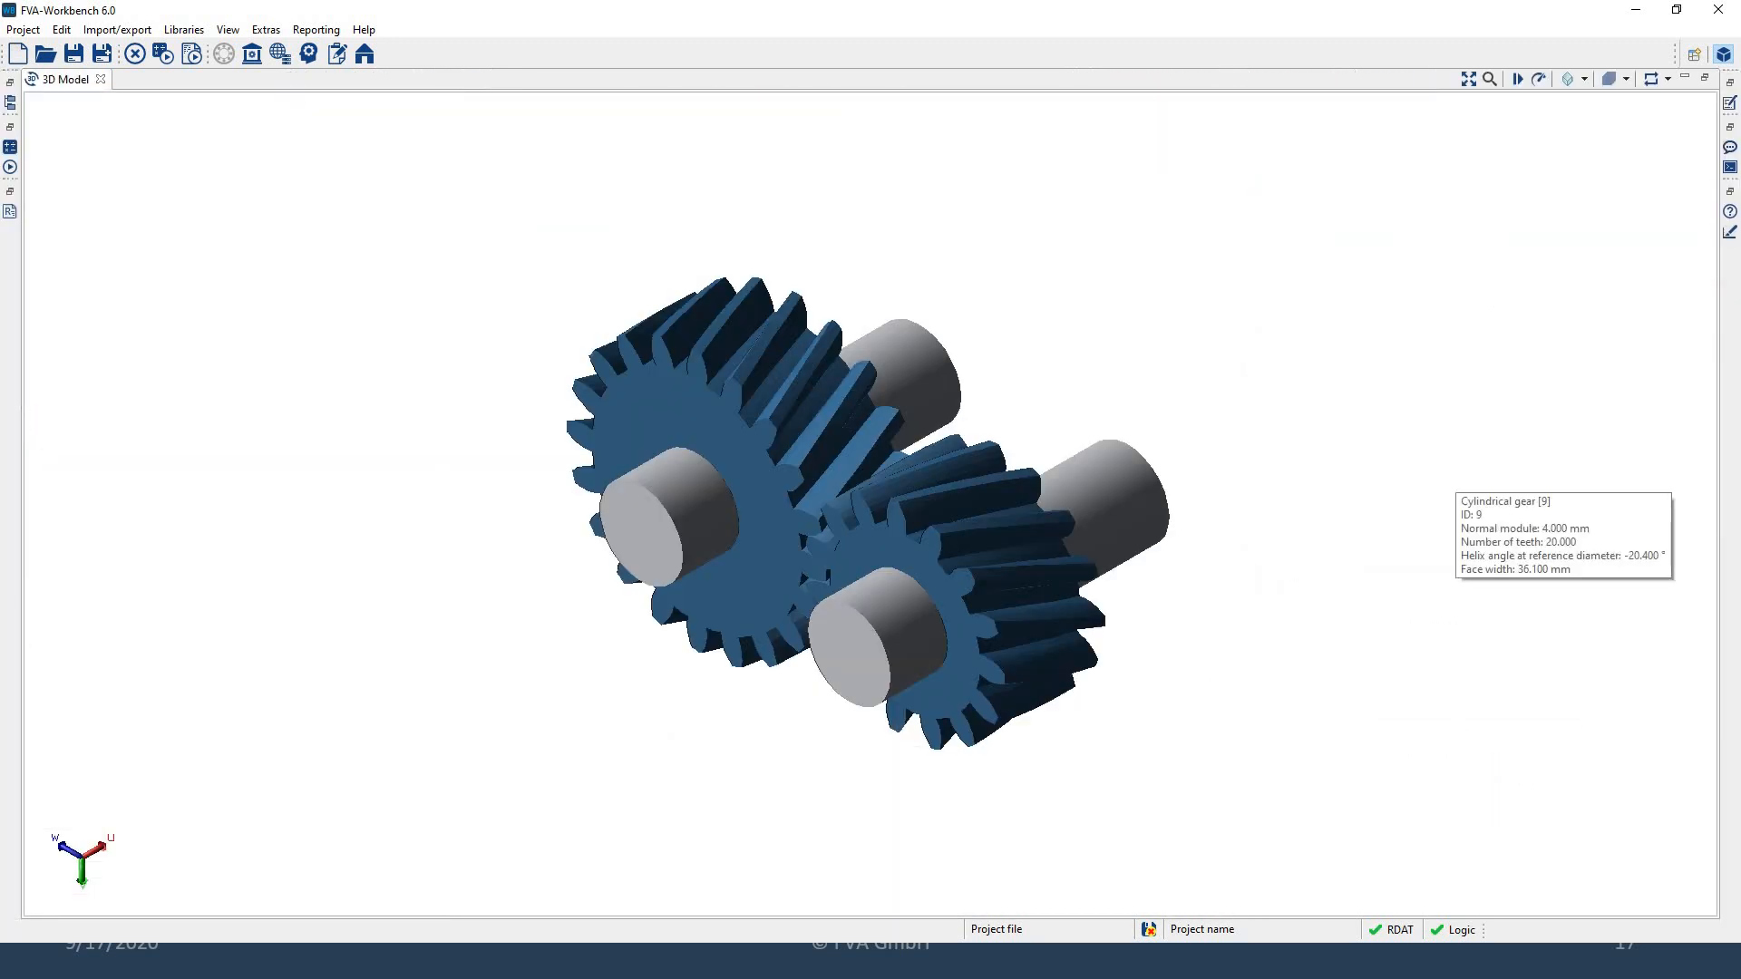
{"action": "right_click", "coordinate": [1451, 490]}
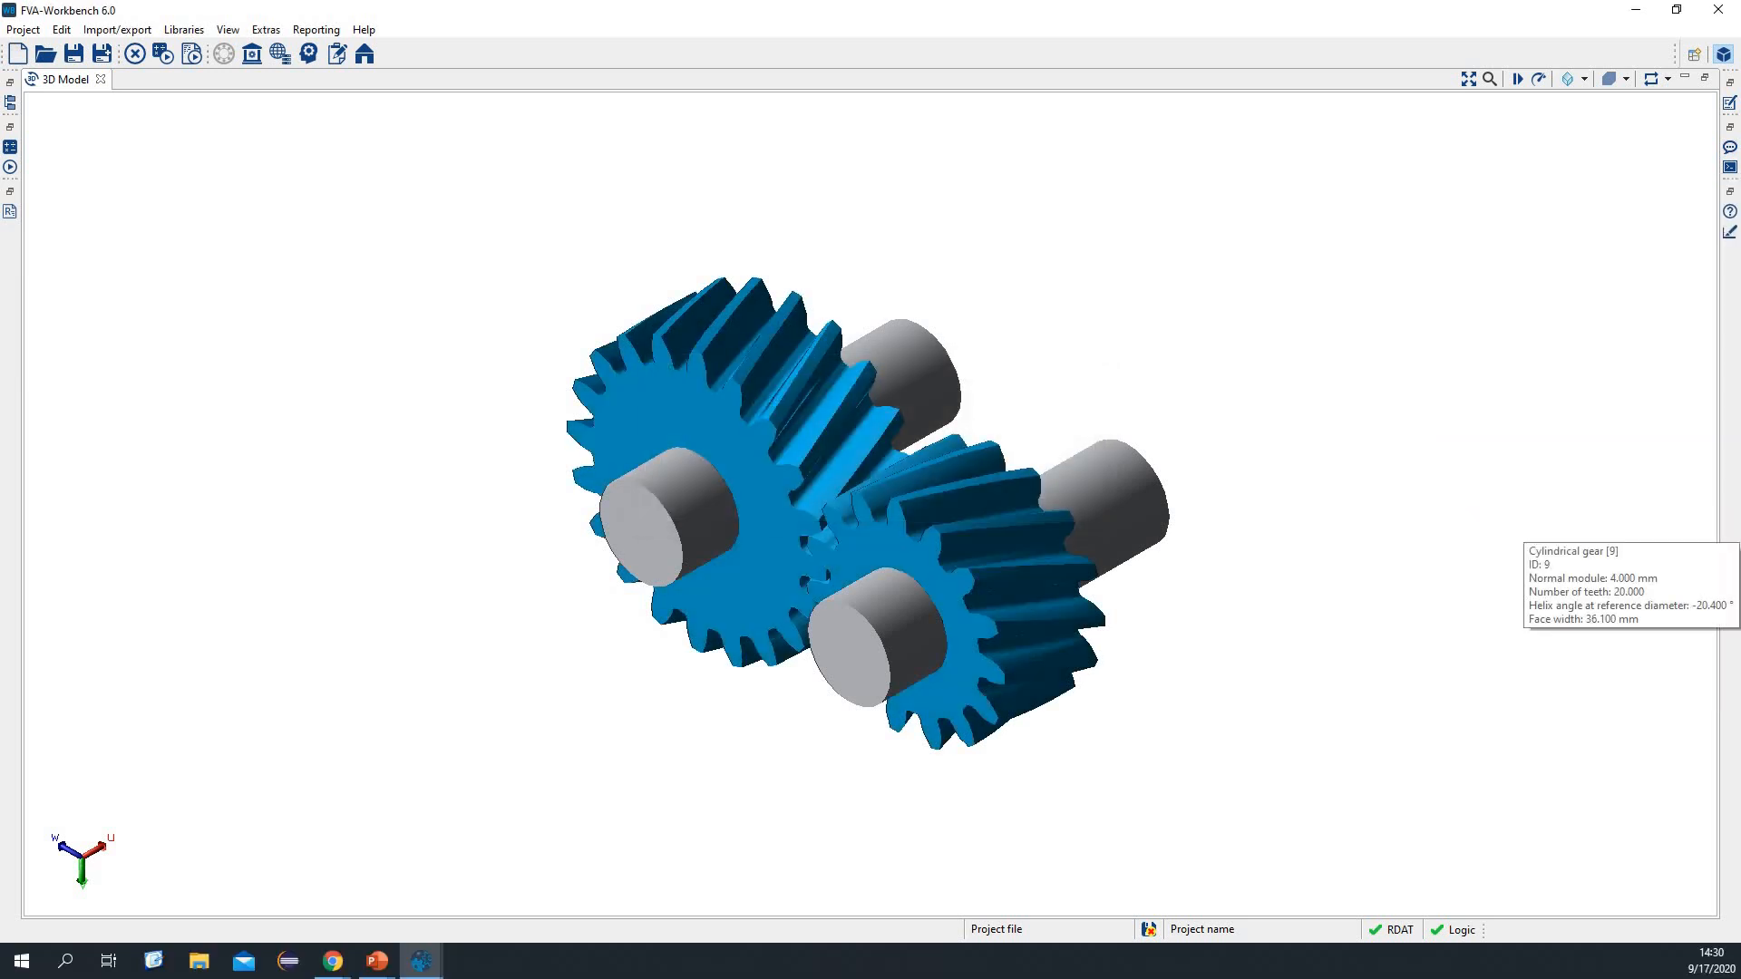
{"action": "left_click_drag", "start_coordinate": [798, 571], "coordinate": [952, 410]}
{"action": "left_click_drag", "start_coordinate": [893, 635], "coordinate": [902, 255]}
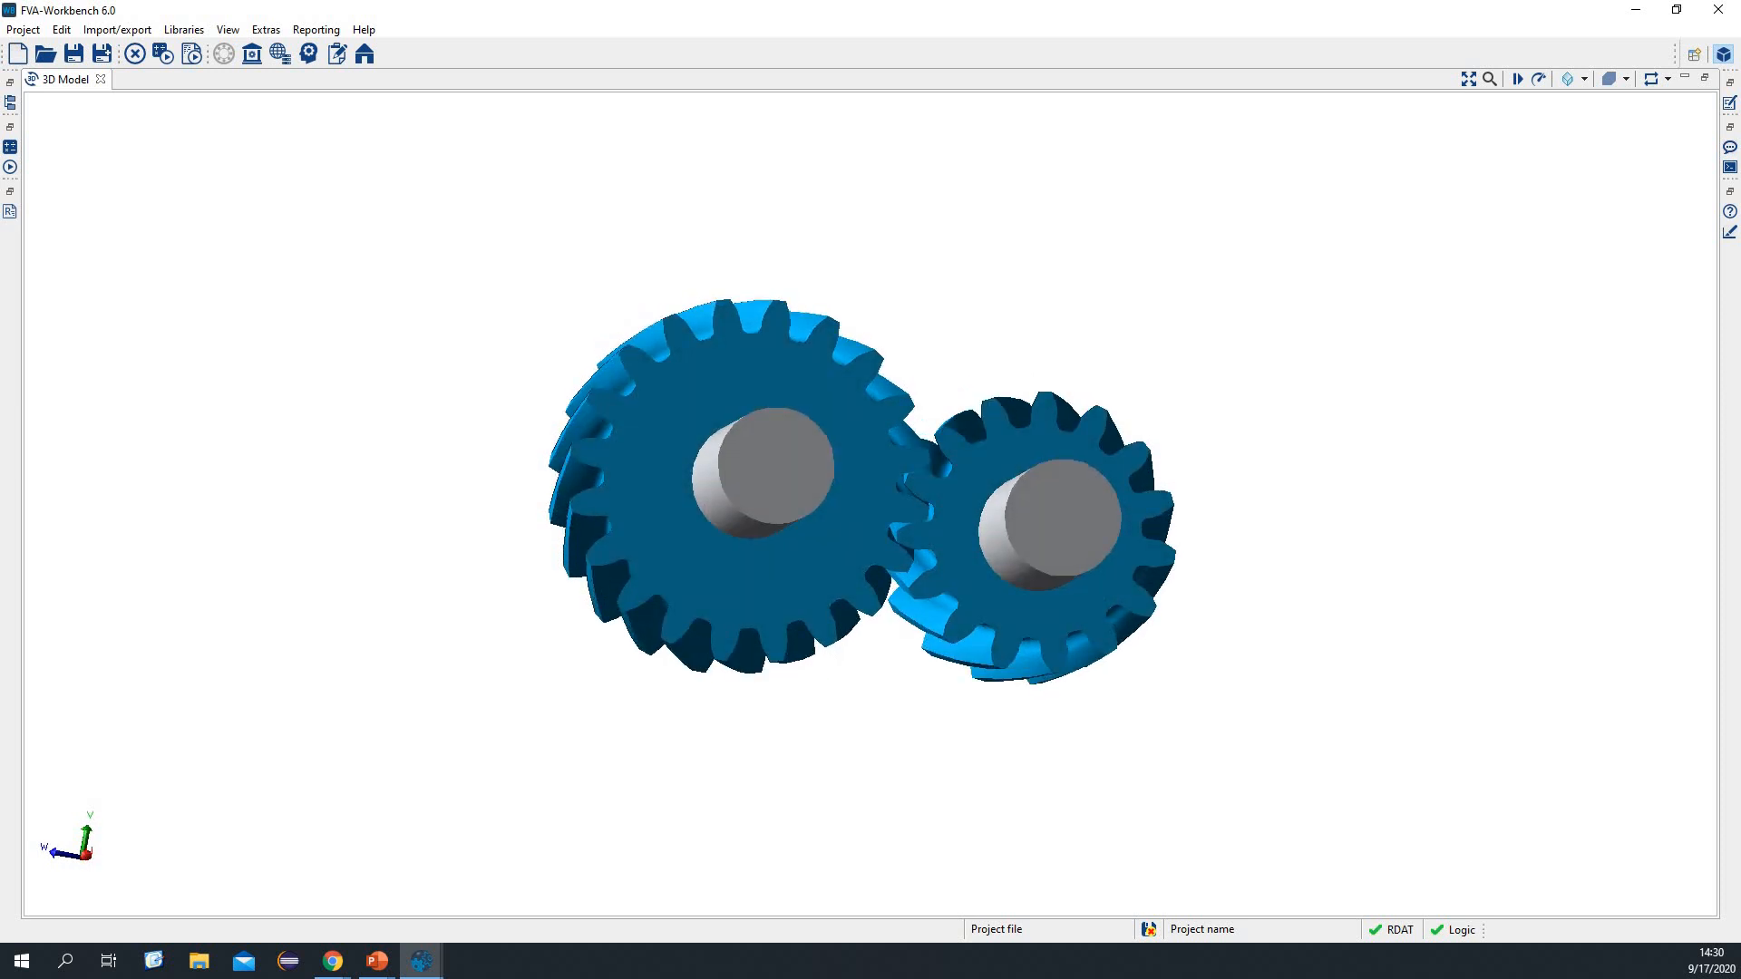
{"action": "key", "text": "ctrl+m"}
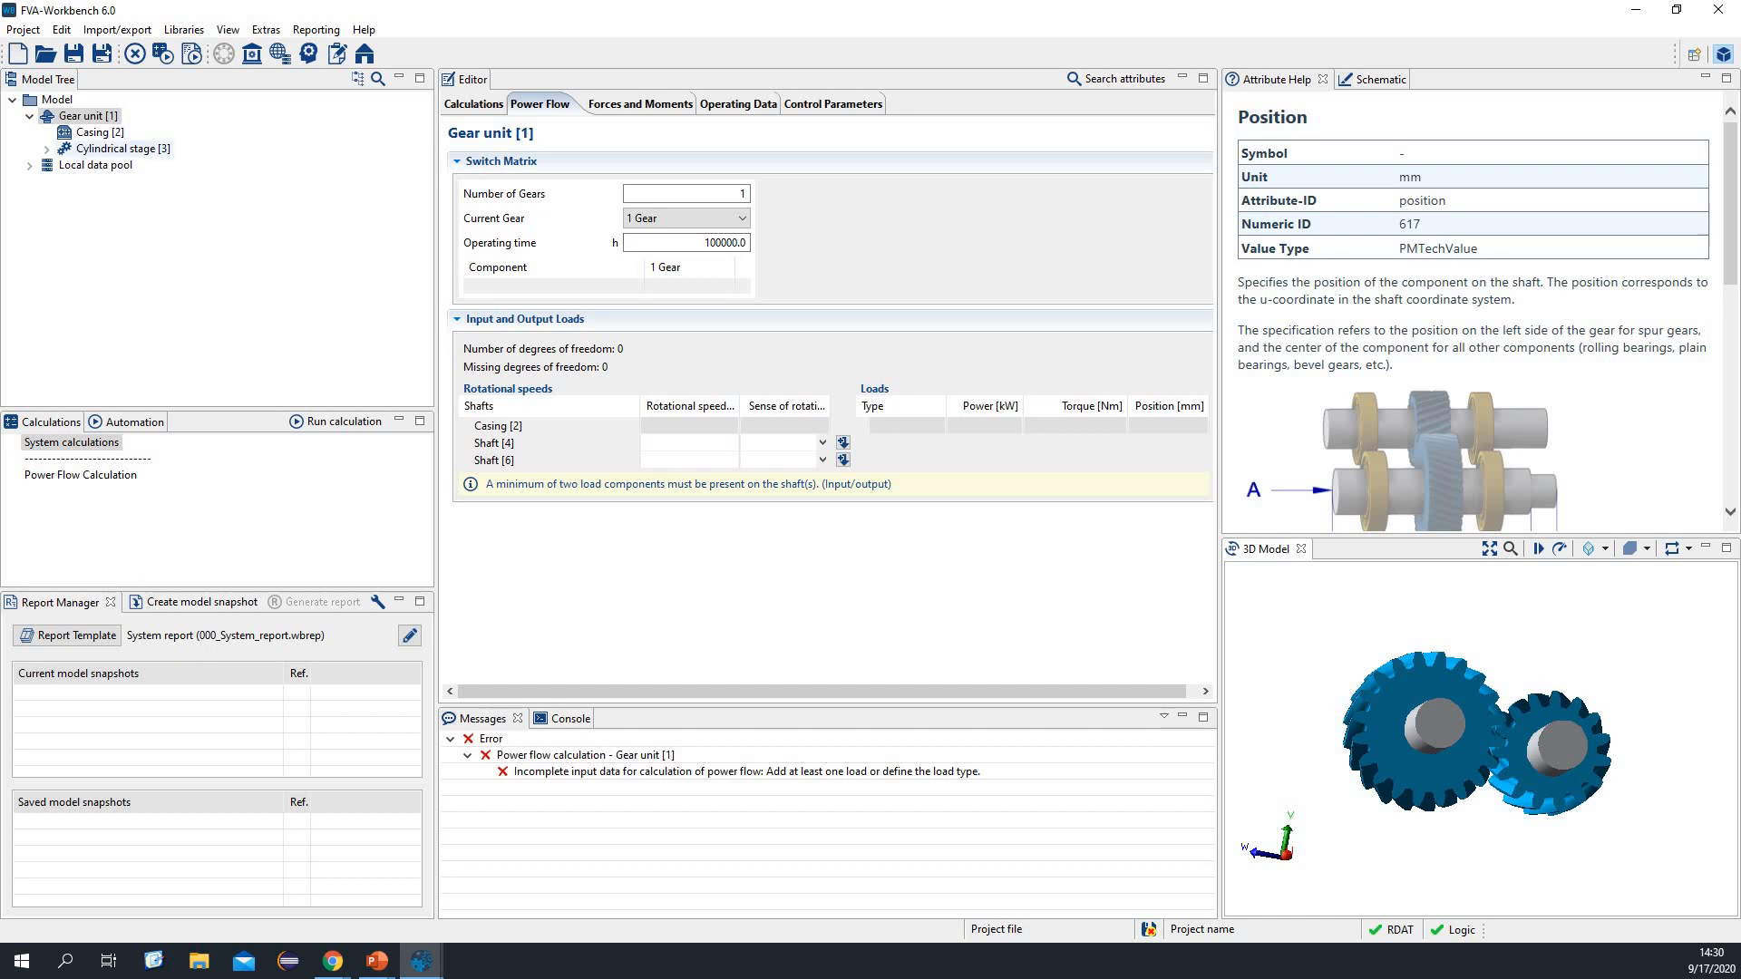
Step: Run the Main Geometry calculation for the cylindrical stage and save its model snapshot as Model 0
{"action": "left_click", "coordinate": [108, 149]}
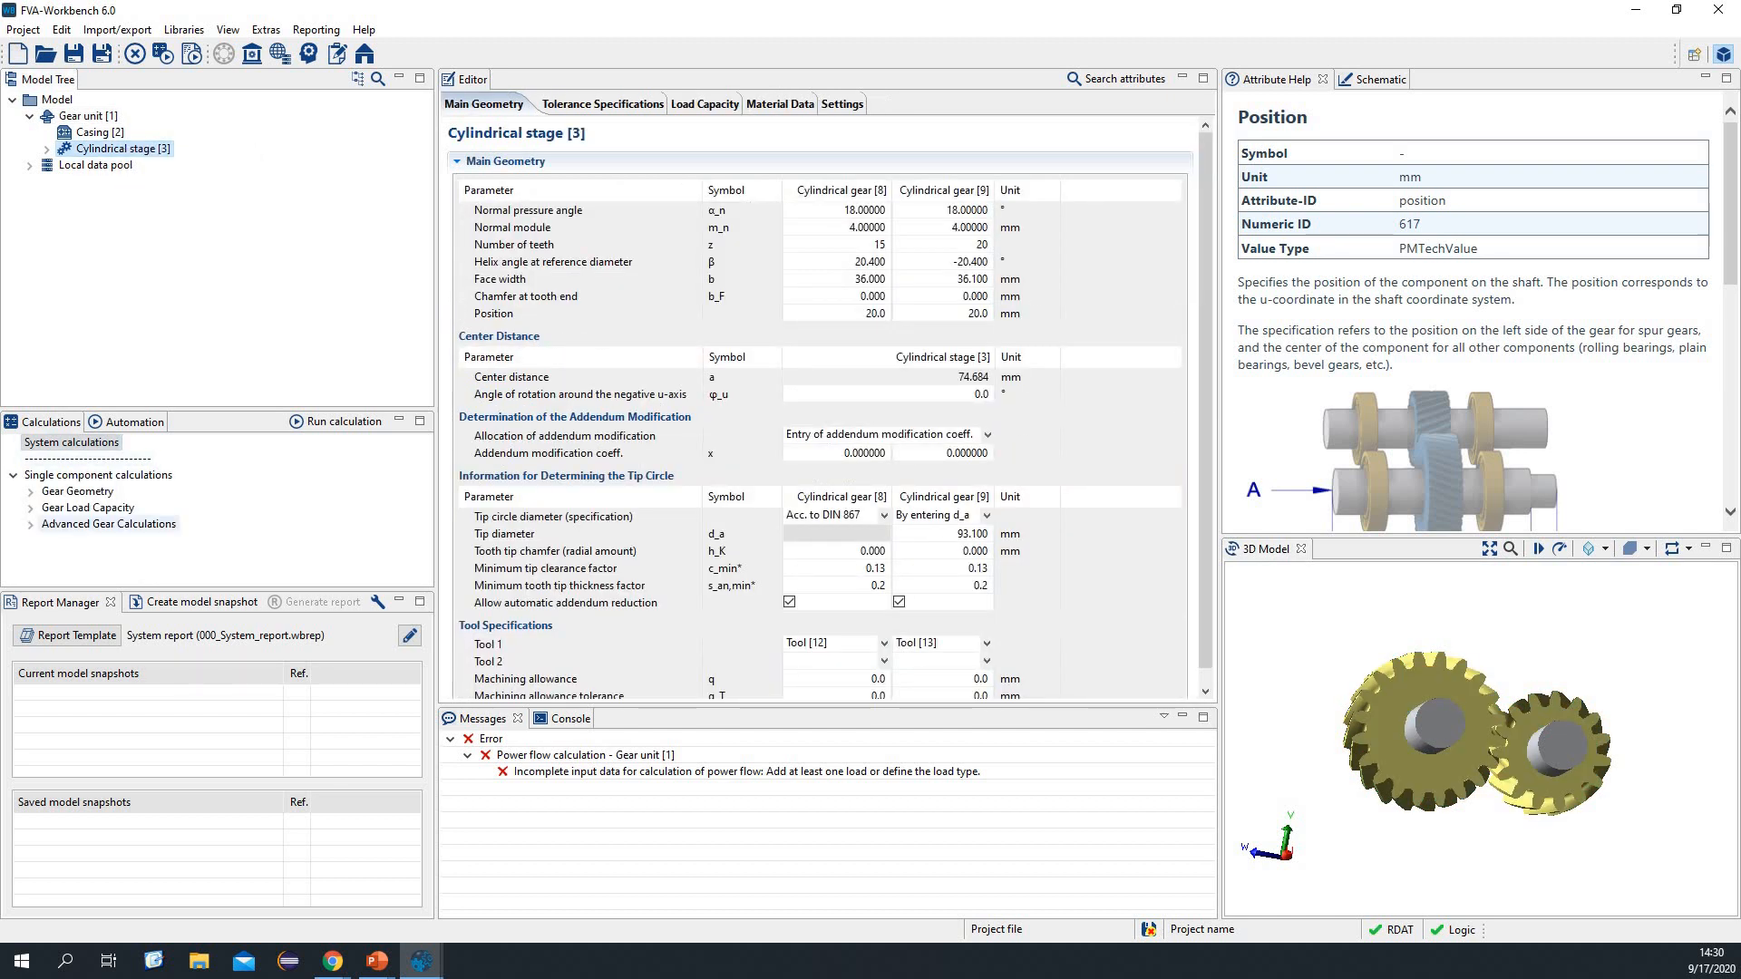
{"action": "left_click", "coordinate": [30, 492]}
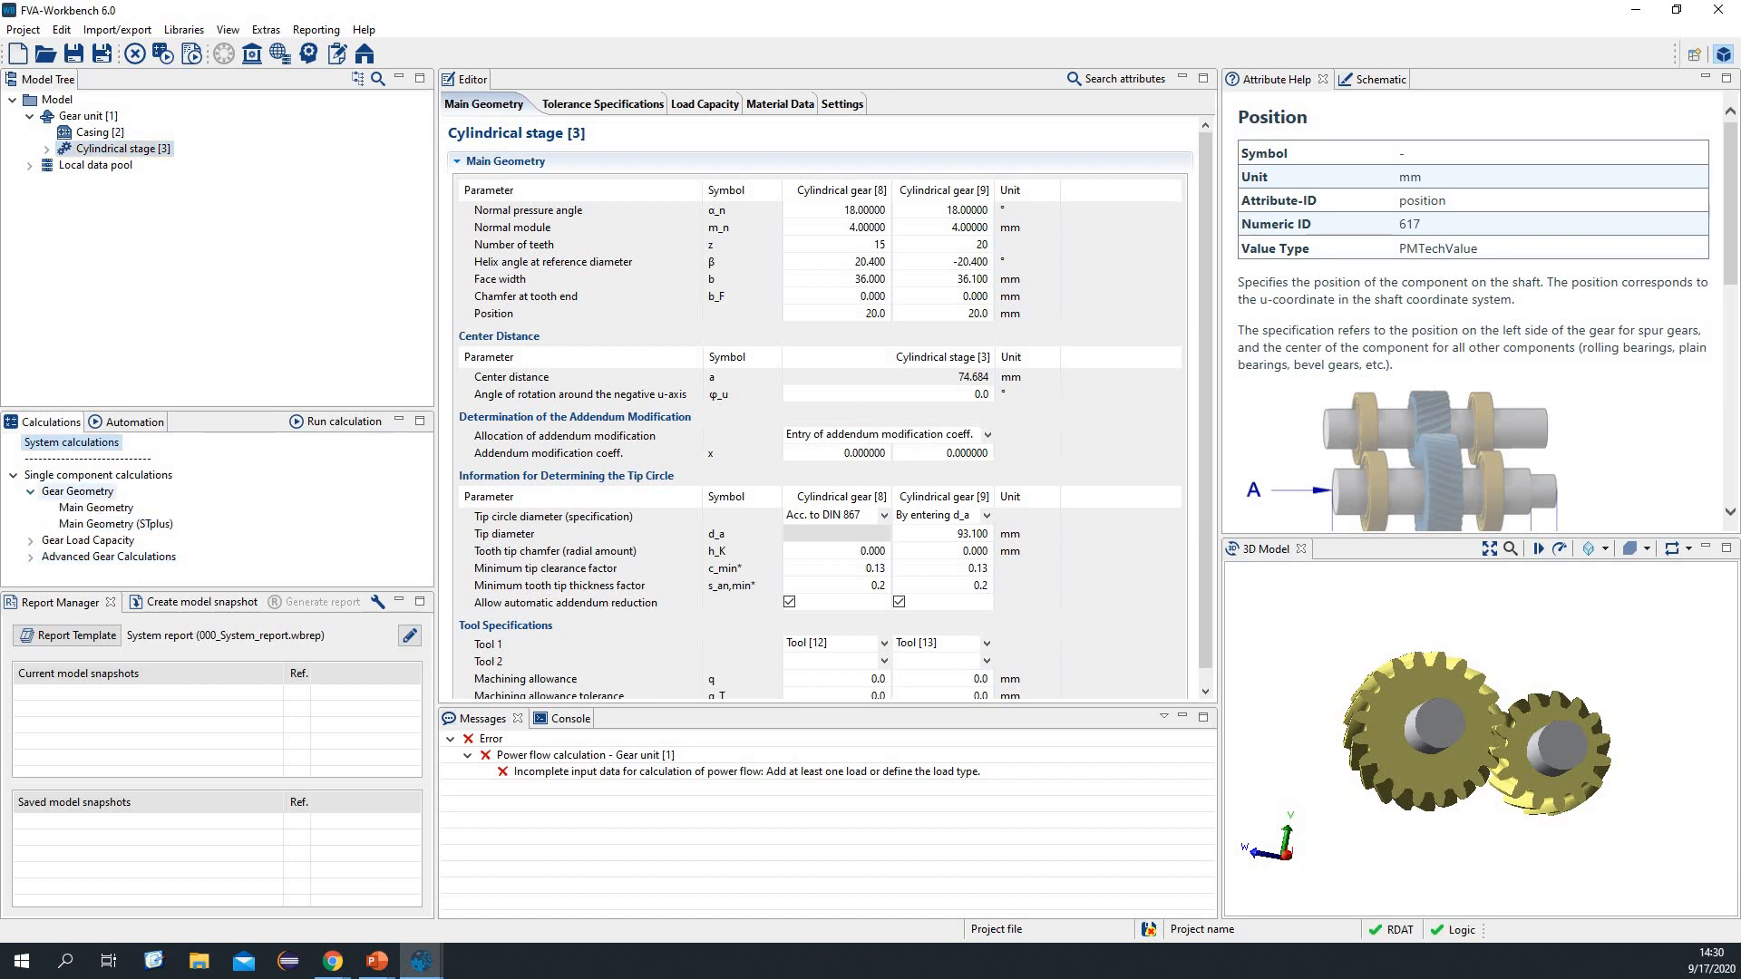
{"action": "left_click", "coordinate": [97, 508]}
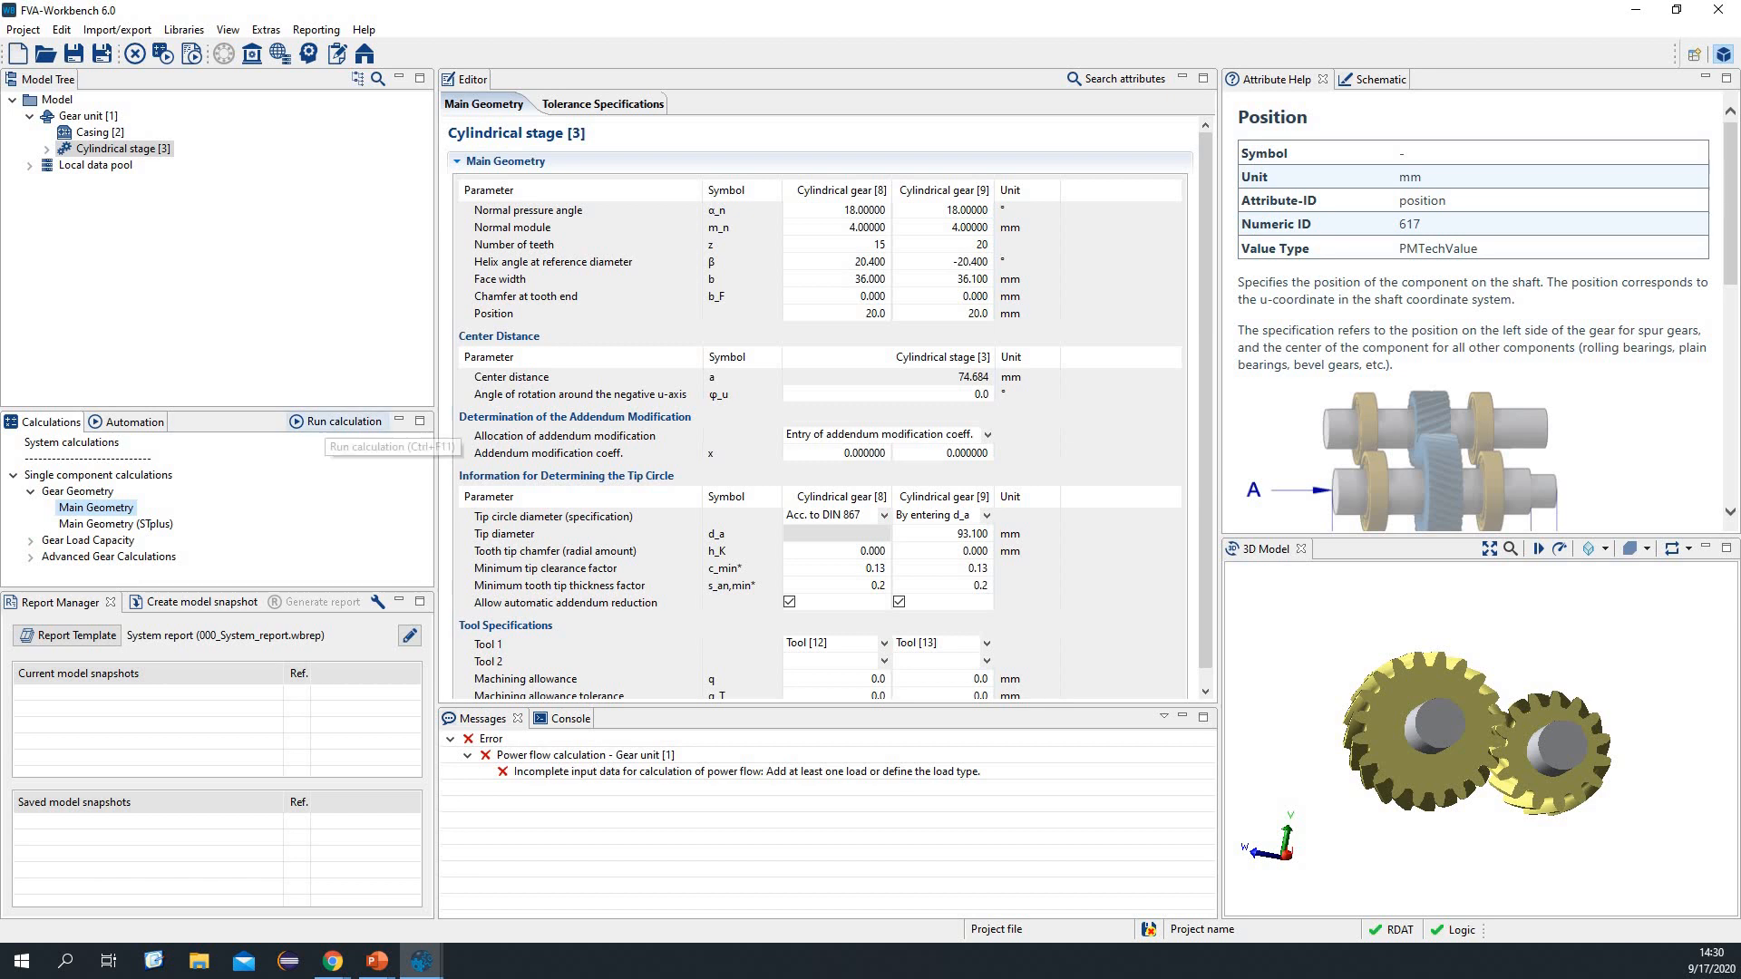
{"action": "left_click", "coordinate": [345, 422]}
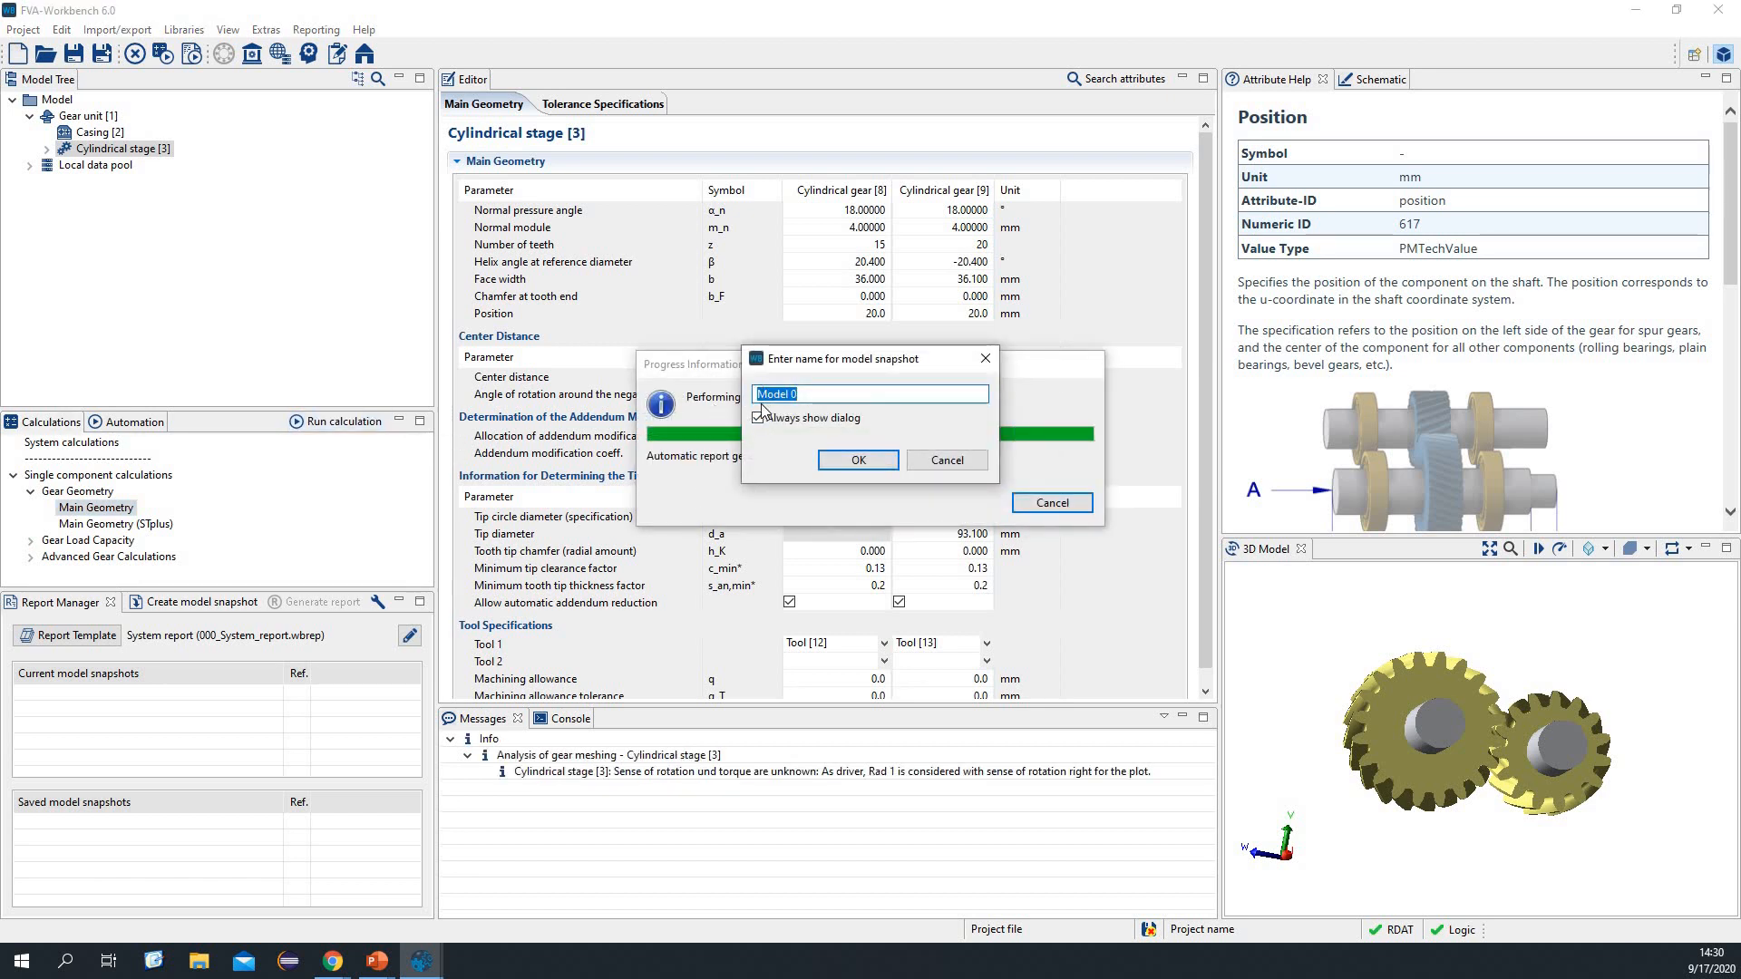
{"action": "left_click", "coordinate": [858, 461]}
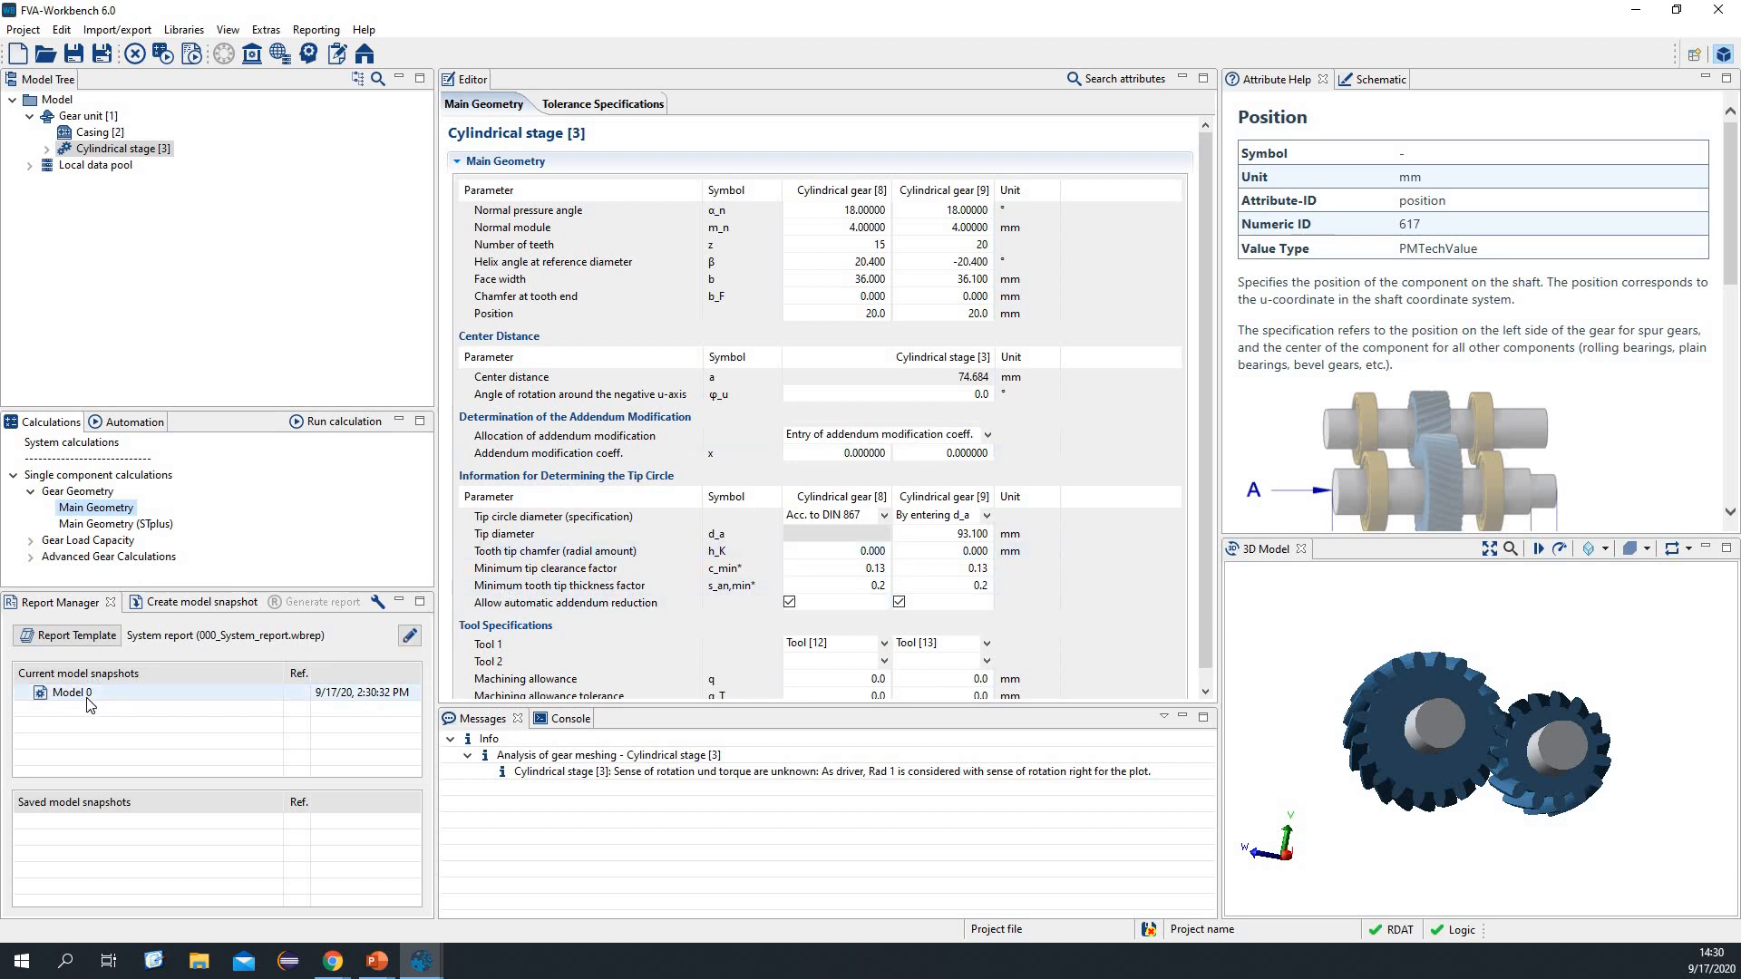
Step: Choose the predefined Geometry cylindrical gears report template and generate the report for the Model 0 snapshot
{"action": "left_click", "coordinate": [106, 636]}
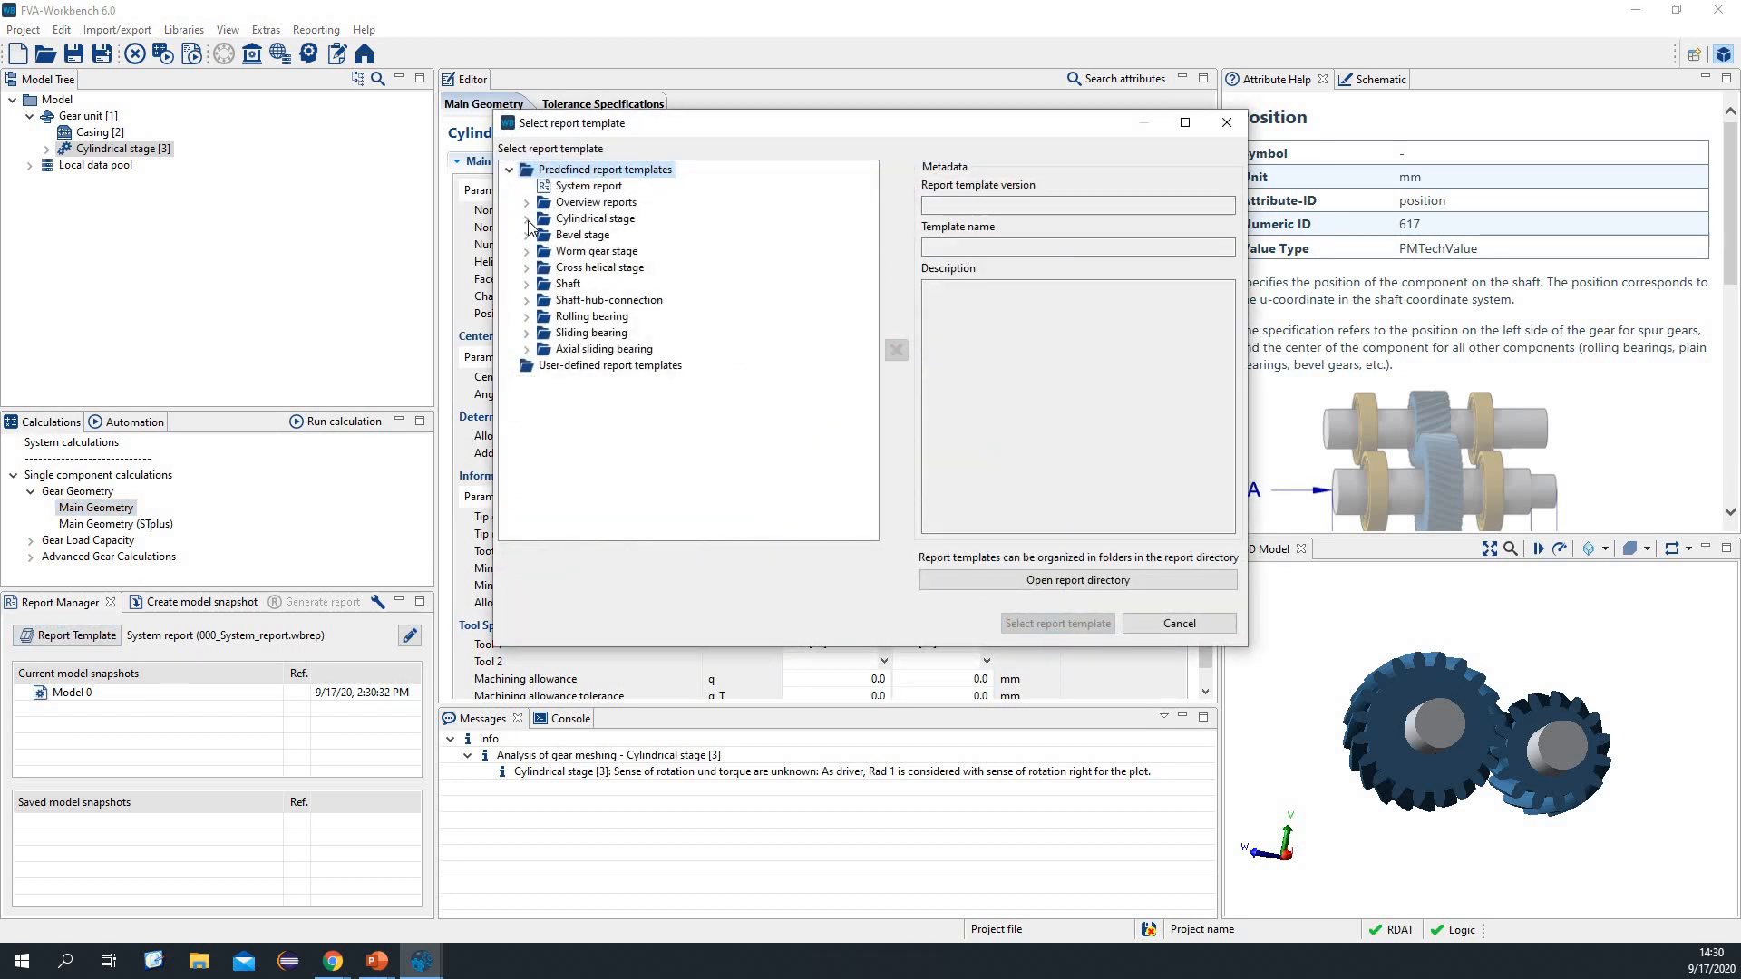
{"action": "left_click", "coordinate": [527, 220]}
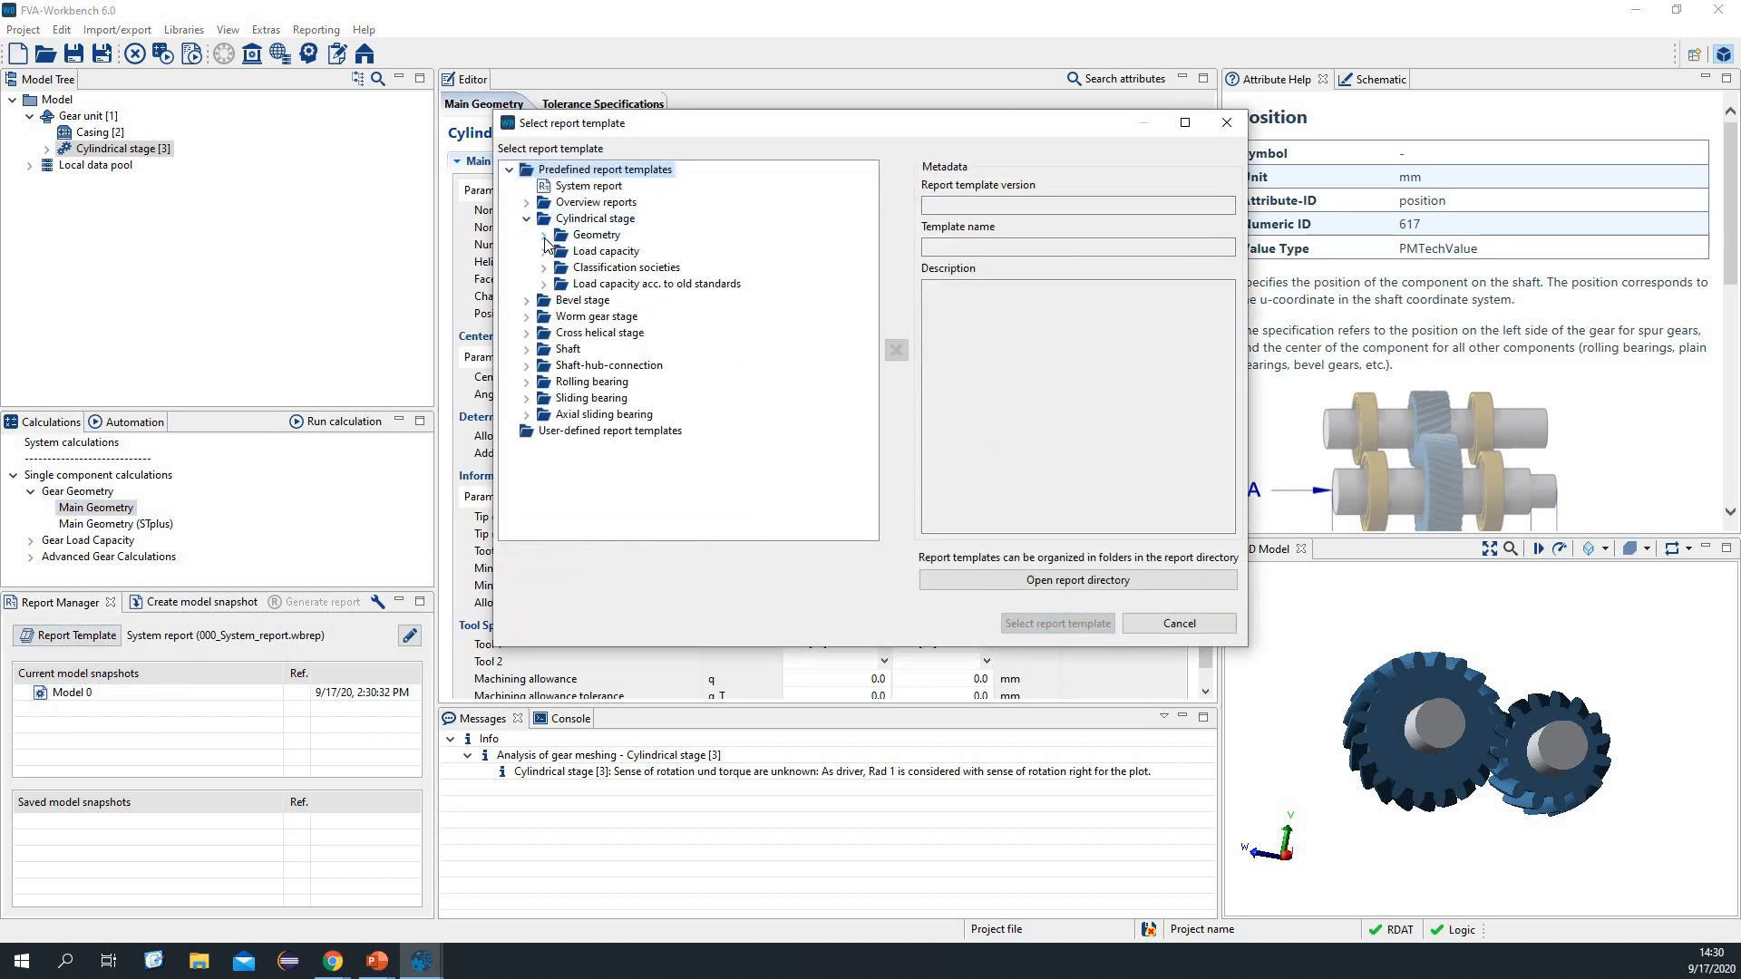
{"action": "left_click", "coordinate": [544, 236]}
{"action": "left_click", "coordinate": [615, 254]}
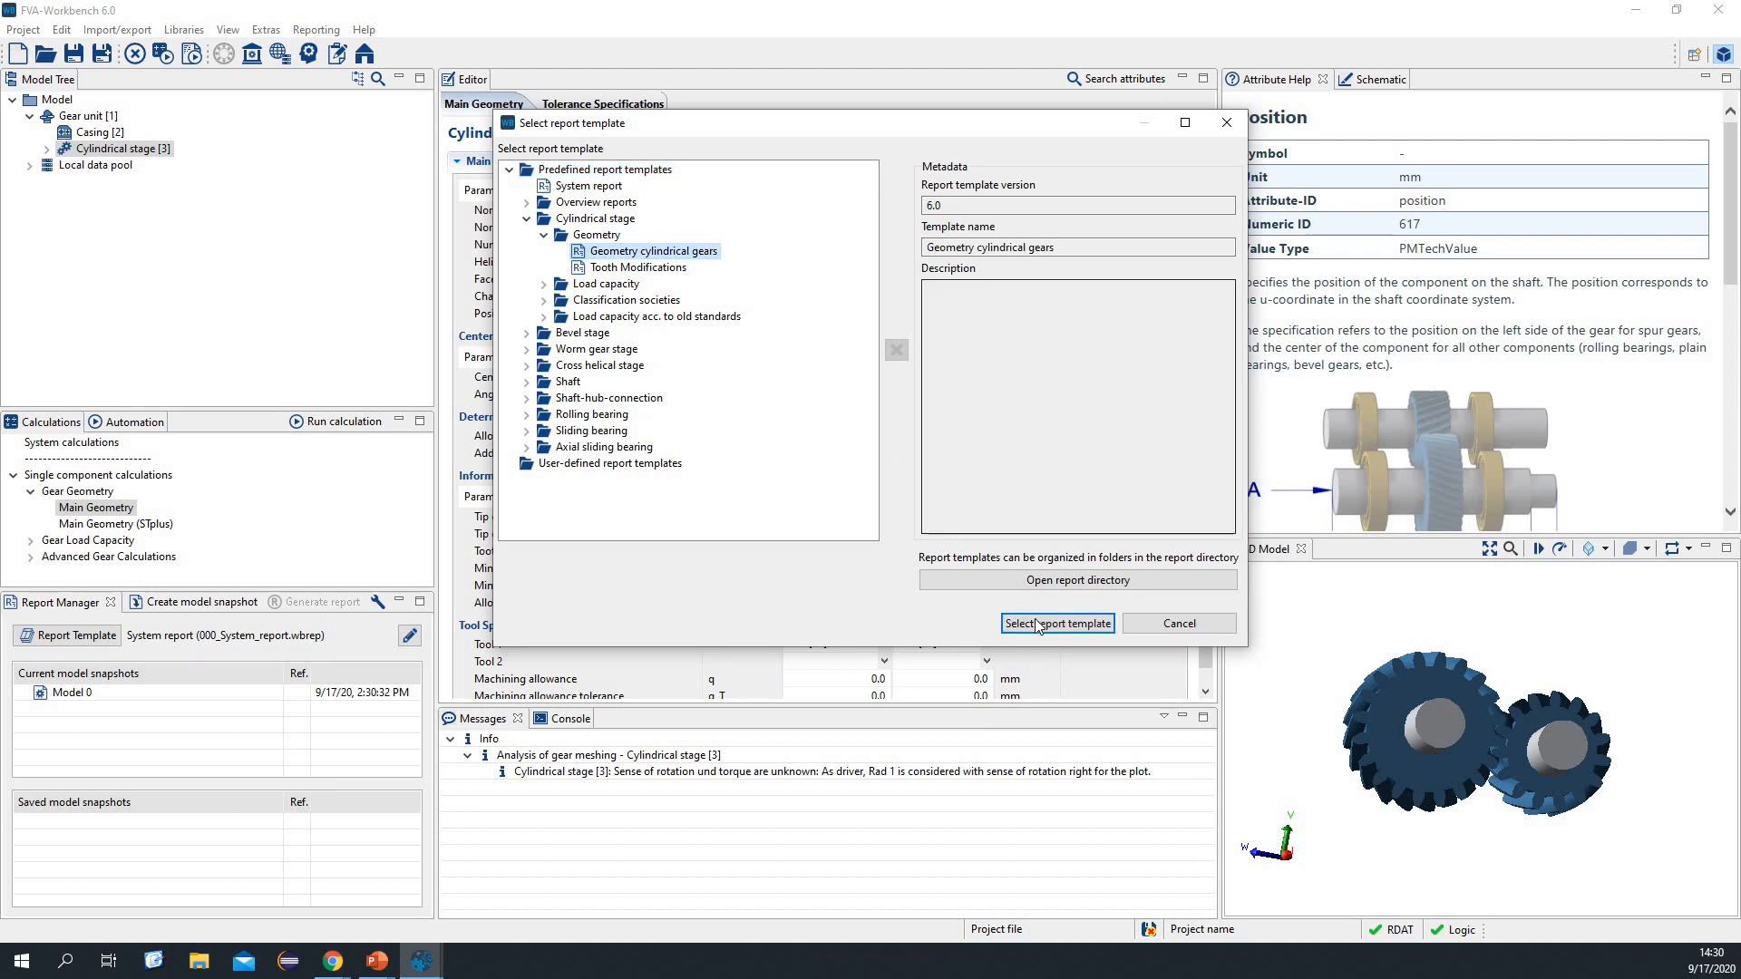
{"action": "left_click", "coordinate": [1041, 626]}
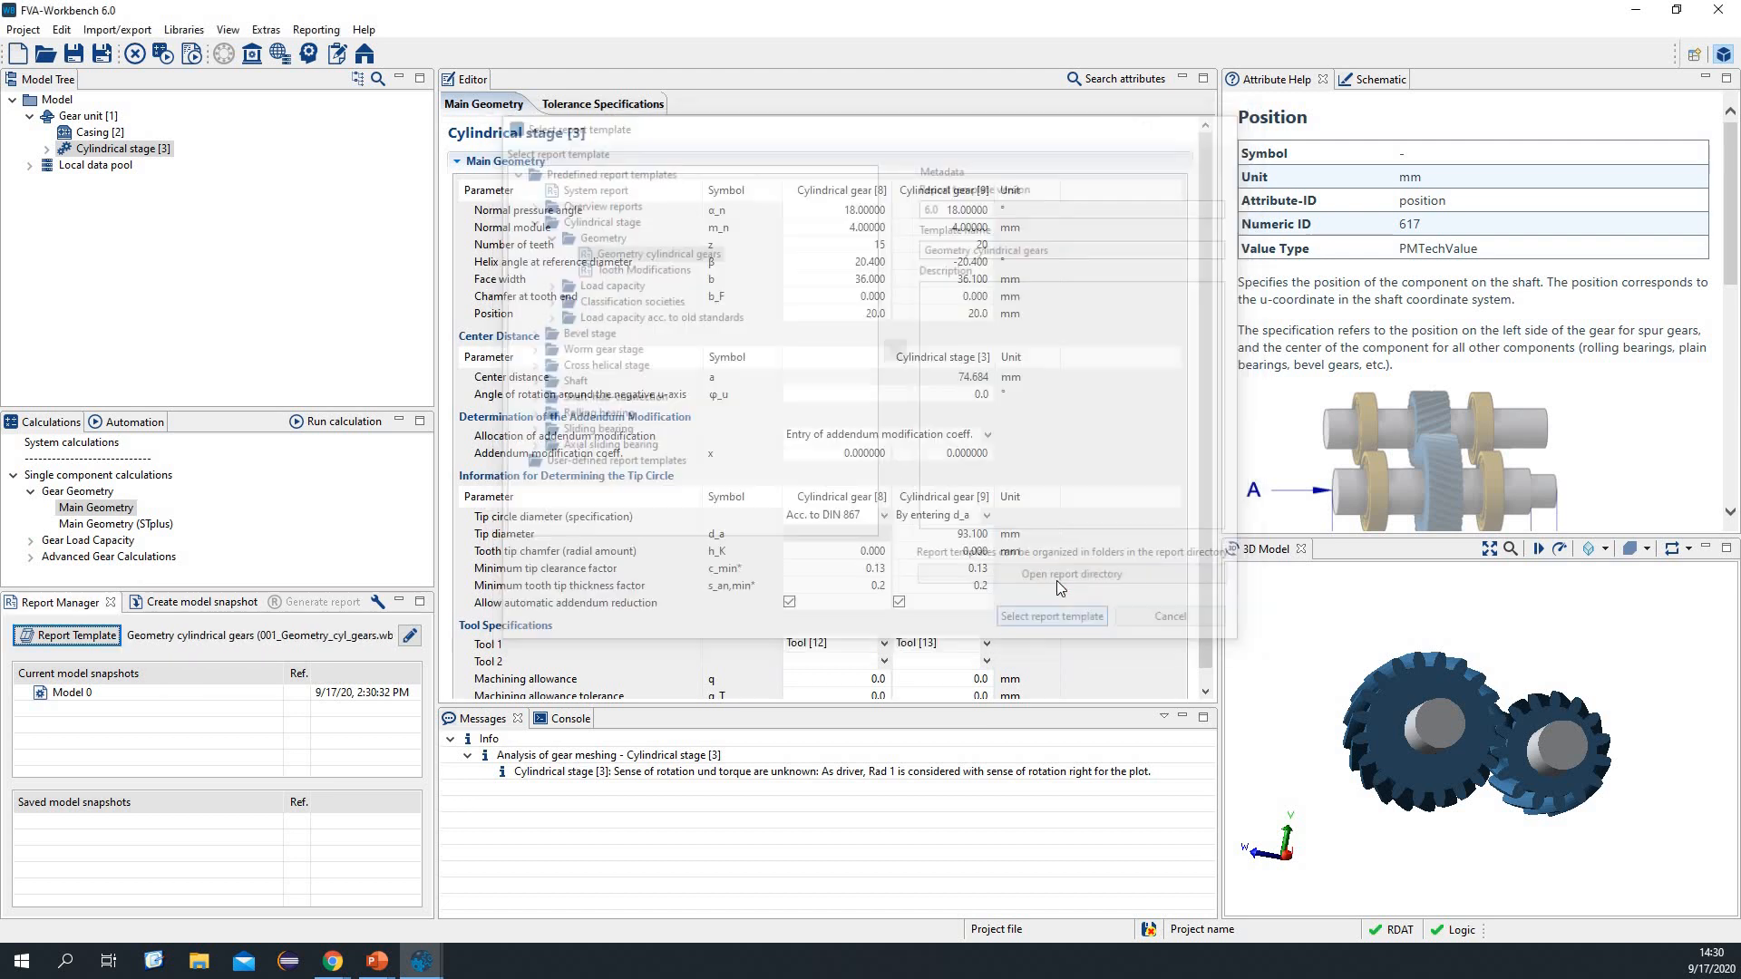
{"action": "left_click", "coordinate": [80, 695]}
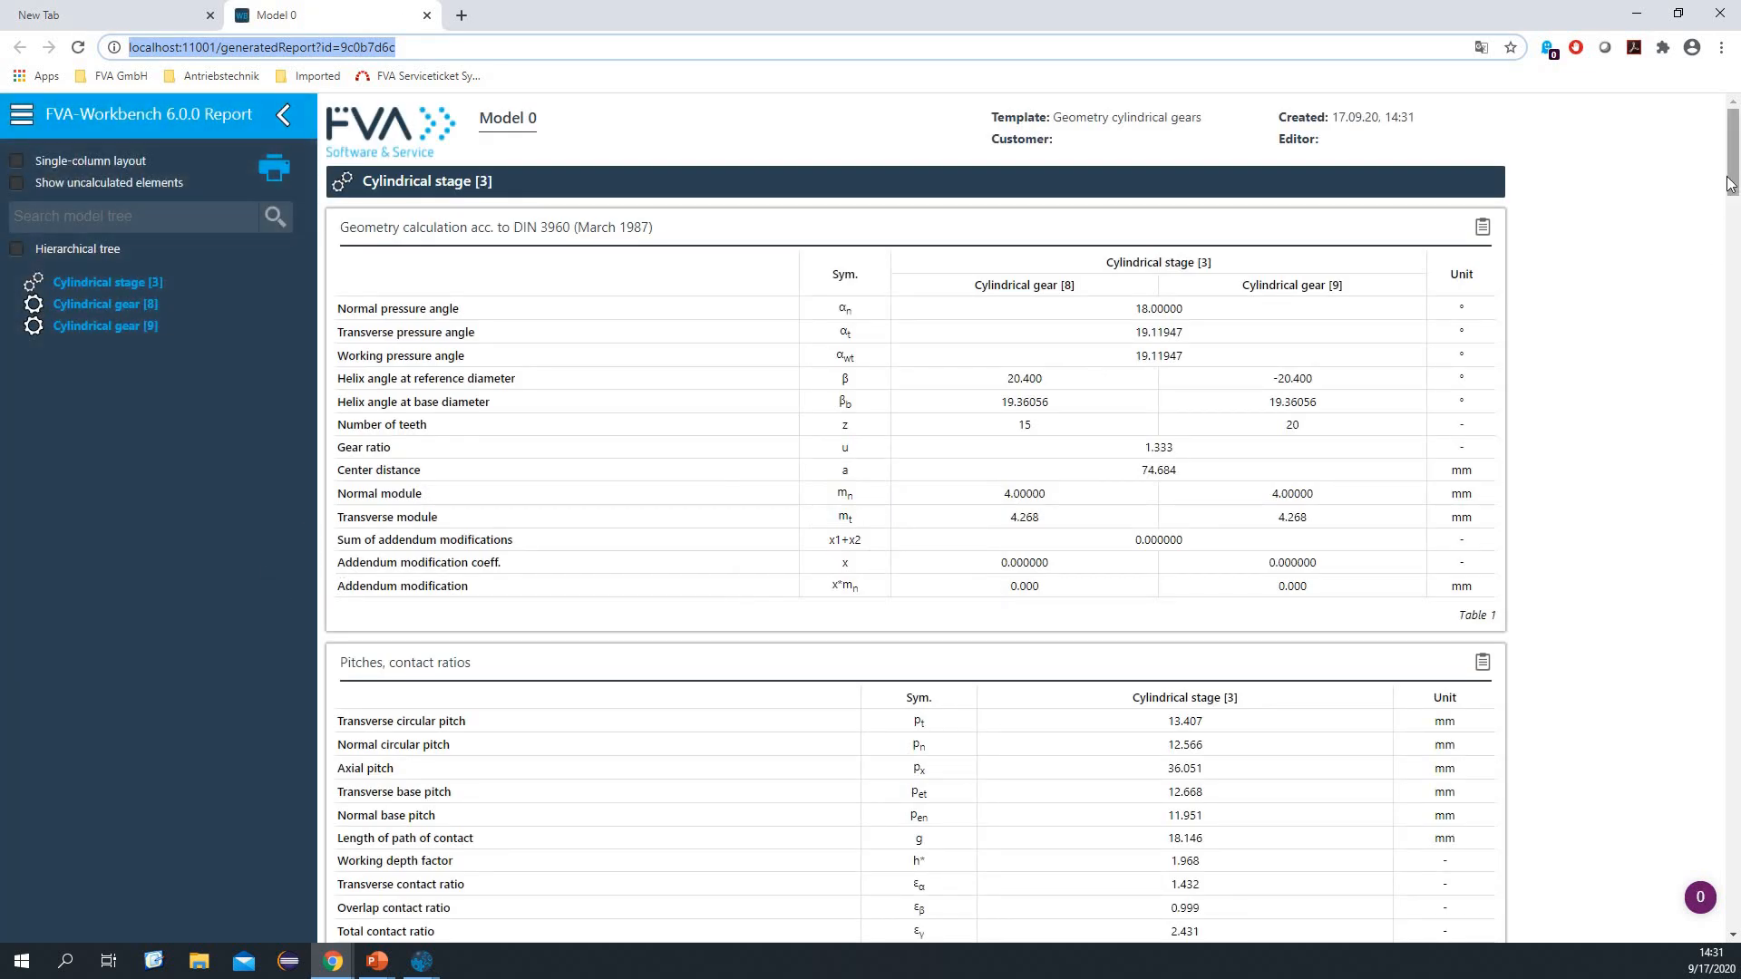
Step: Play the tooth contact animation in the report and review the tooth engagement and specific sliding plots
{"action": "left_click_drag", "start_coordinate": [1734, 174], "coordinate": [1738, 623]}
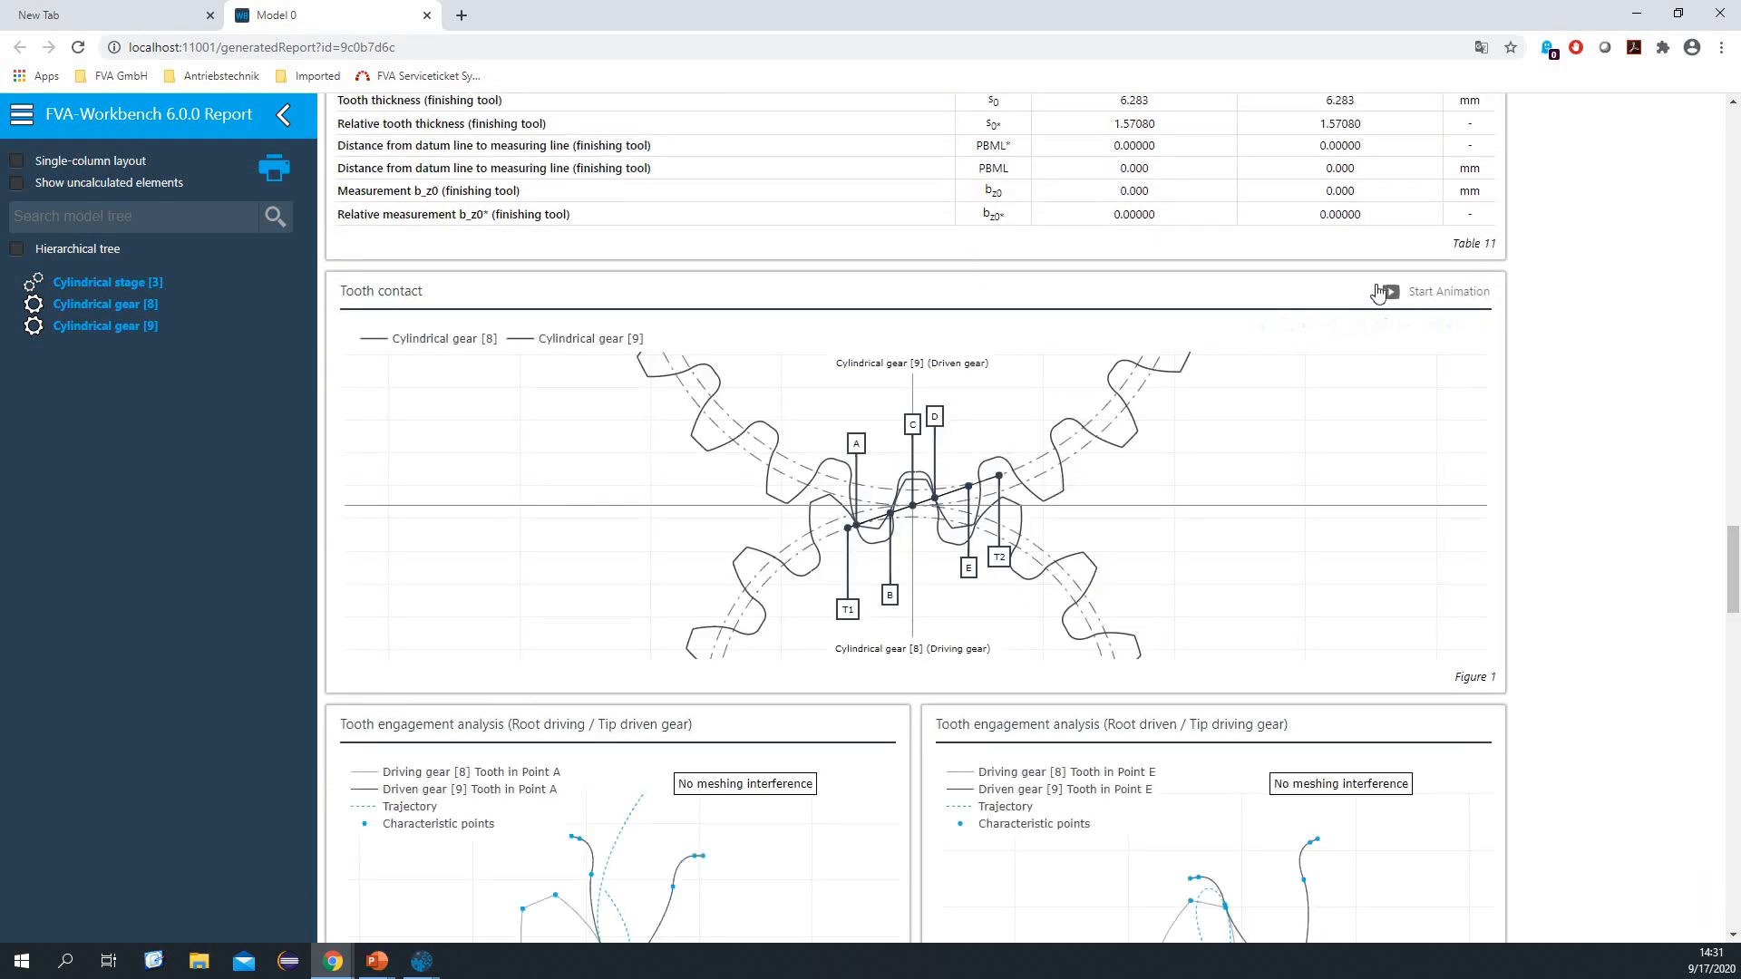
{"action": "left_click", "coordinate": [1412, 288]}
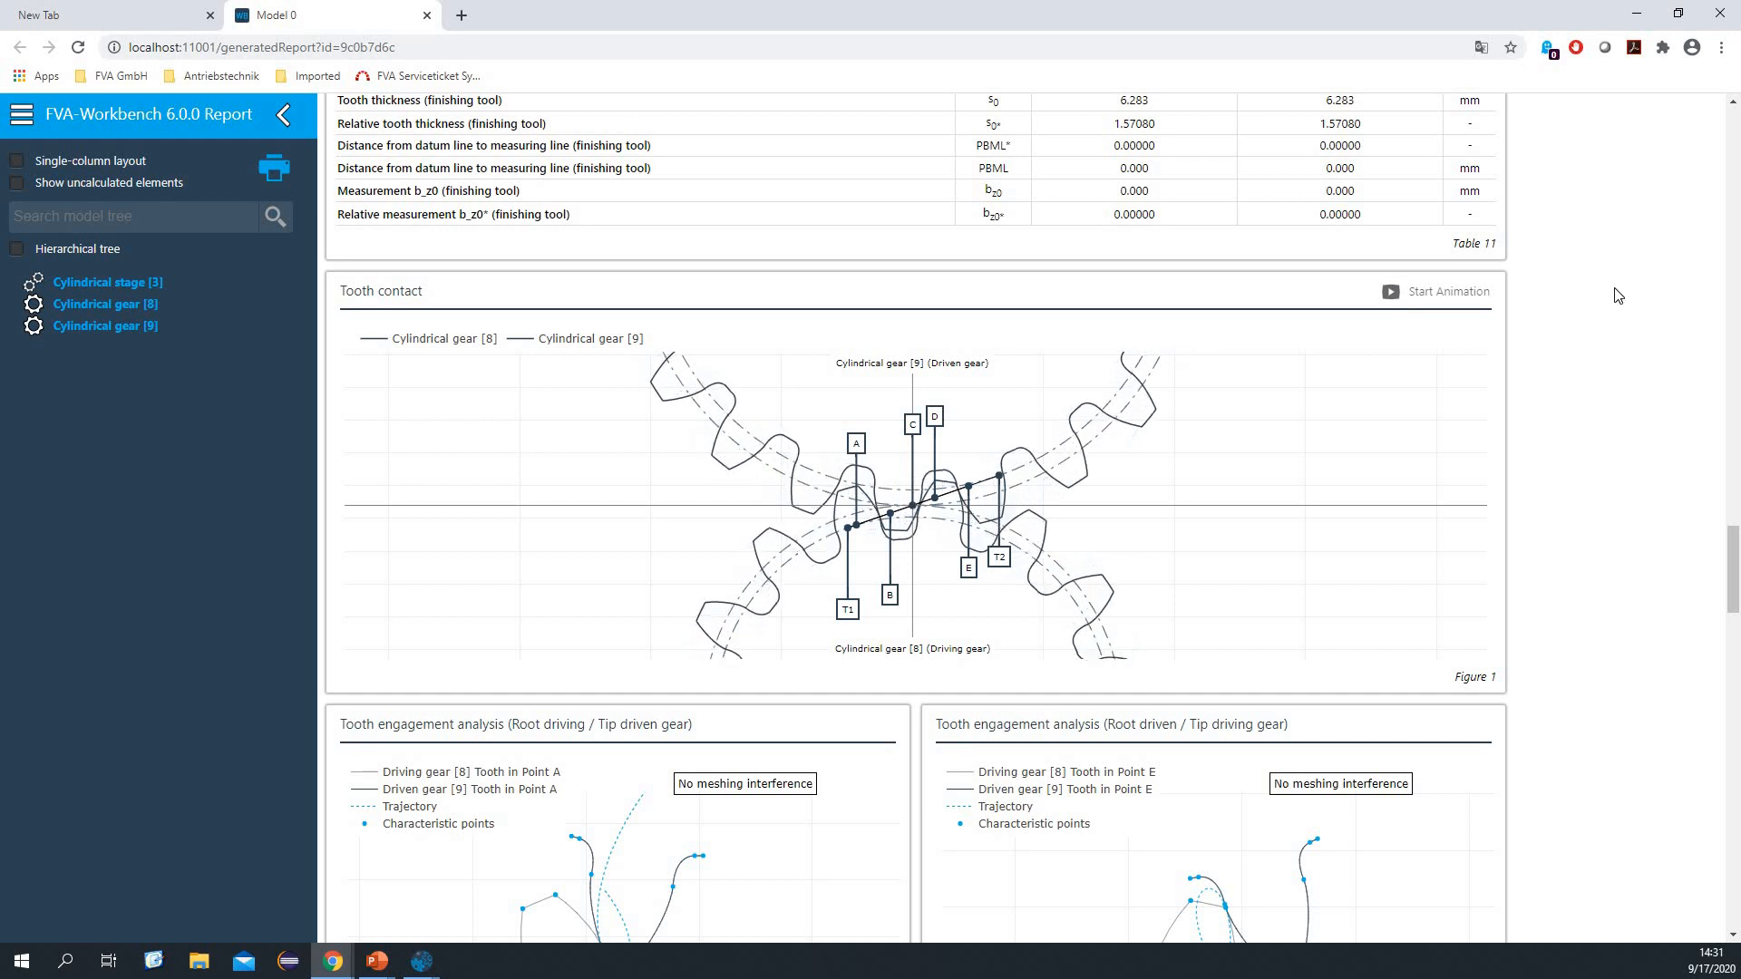
{"action": "scroll", "coordinate": [1671, 373], "scroll_direction": "down", "scroll_amount": 3}
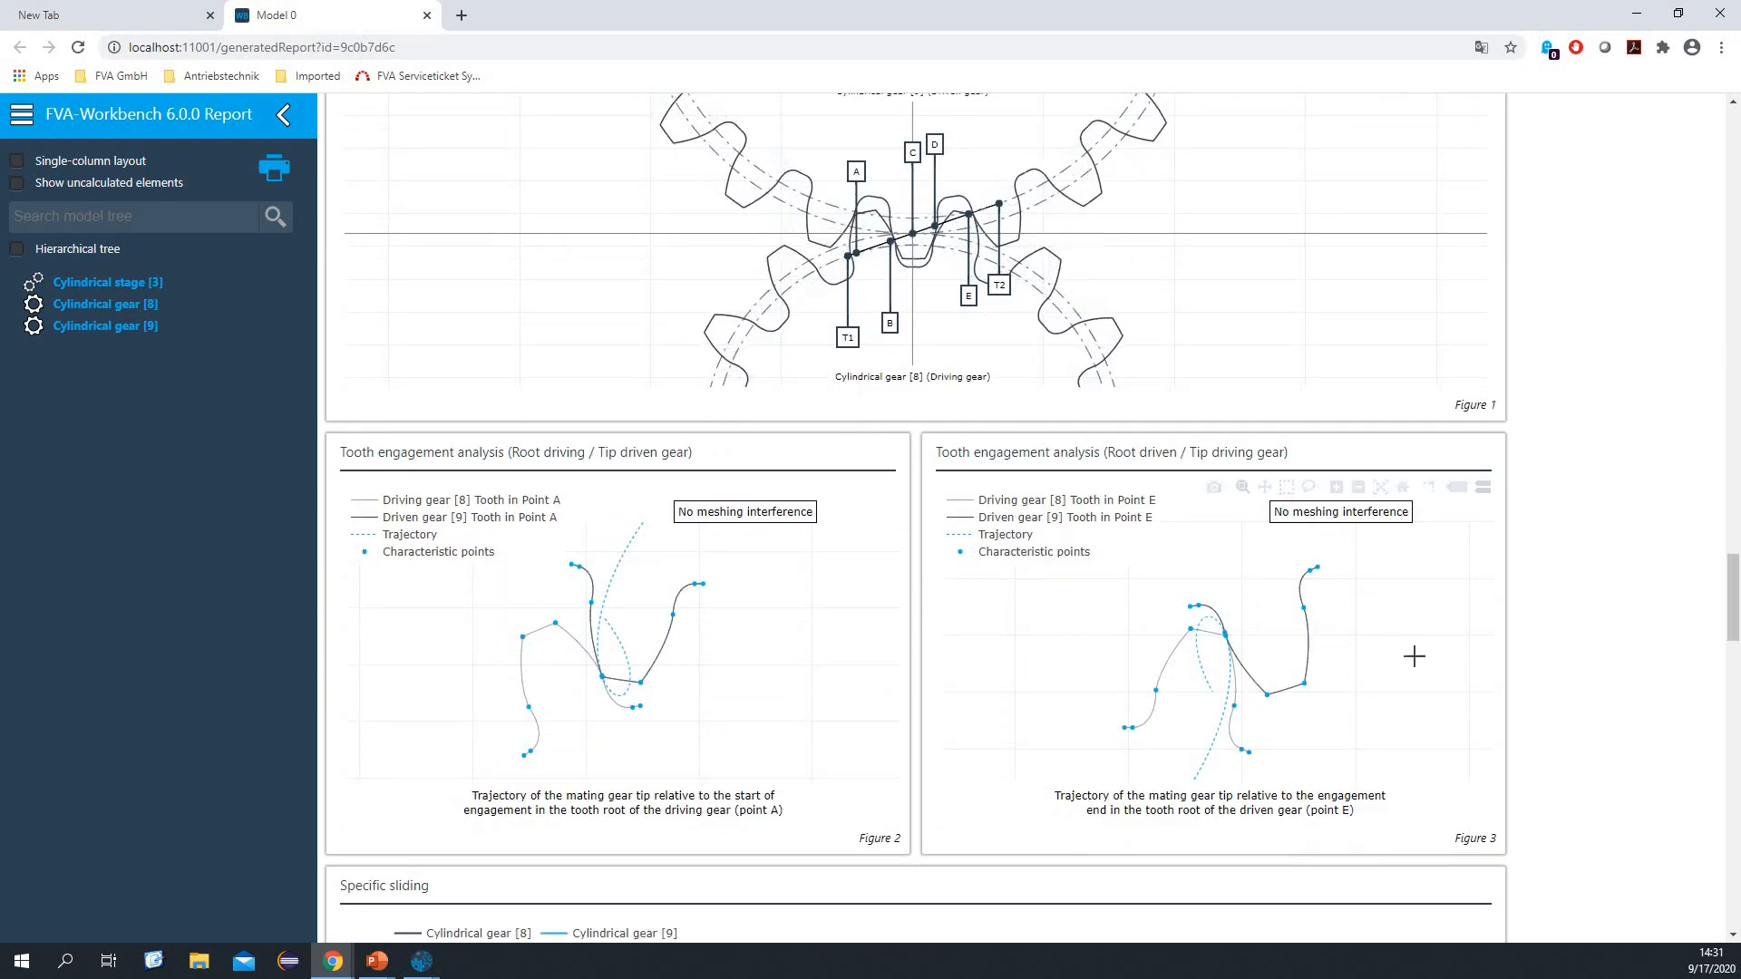
{"action": "scroll", "coordinate": [1161, 703], "scroll_direction": "down", "scroll_amount": 3}
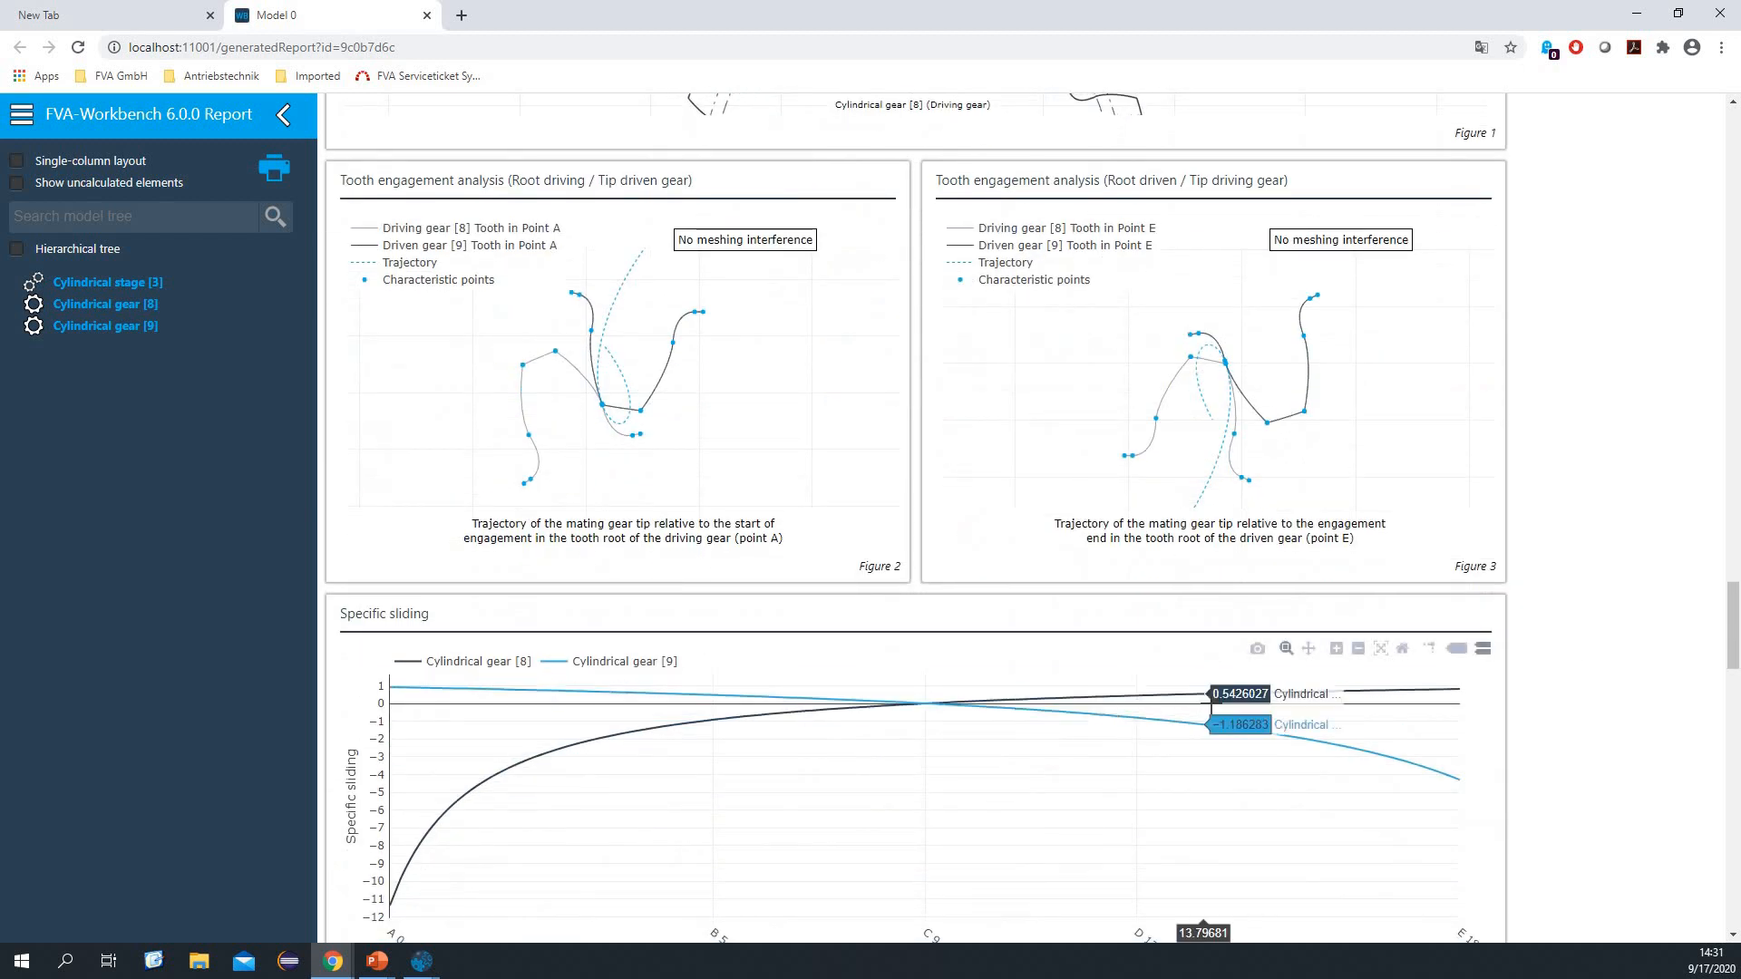
{"action": "scroll", "coordinate": [1287, 666], "scroll_direction": "down", "scroll_amount": 2}
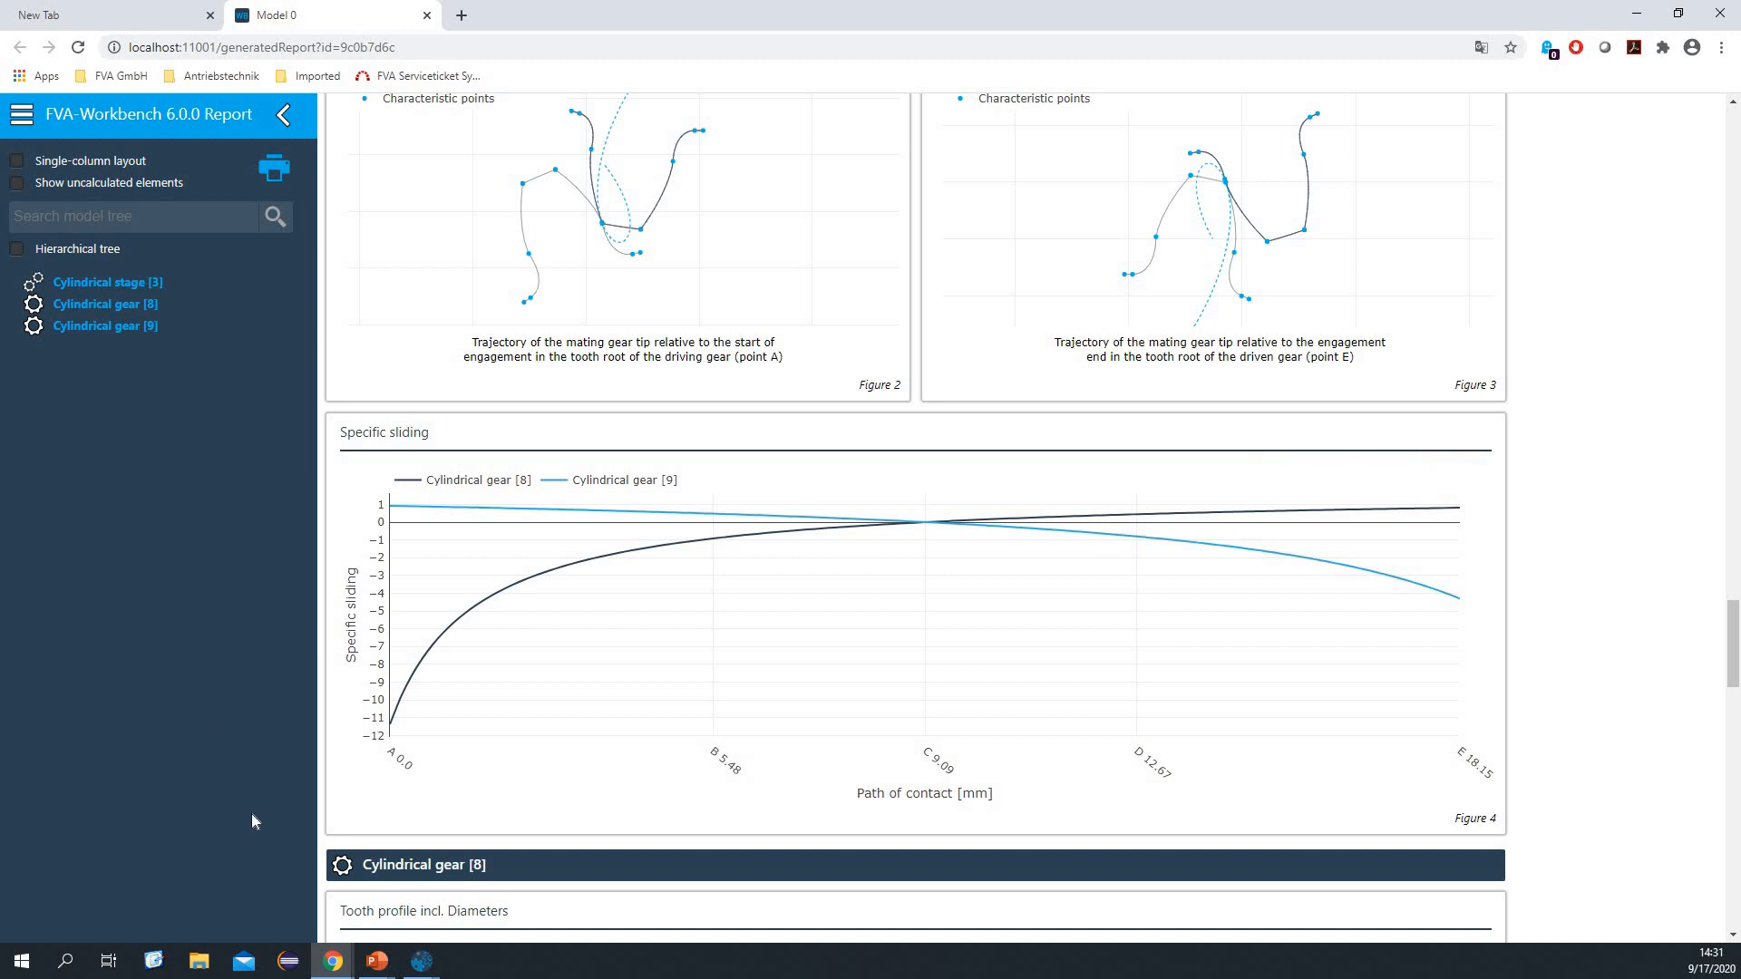
Step: Return to FVA-Workbench and, in the gear unit's power flow, set Shaft [4] to 3000 1/min with clockwise rotation
{"action": "key", "text": "alt+Tab"}
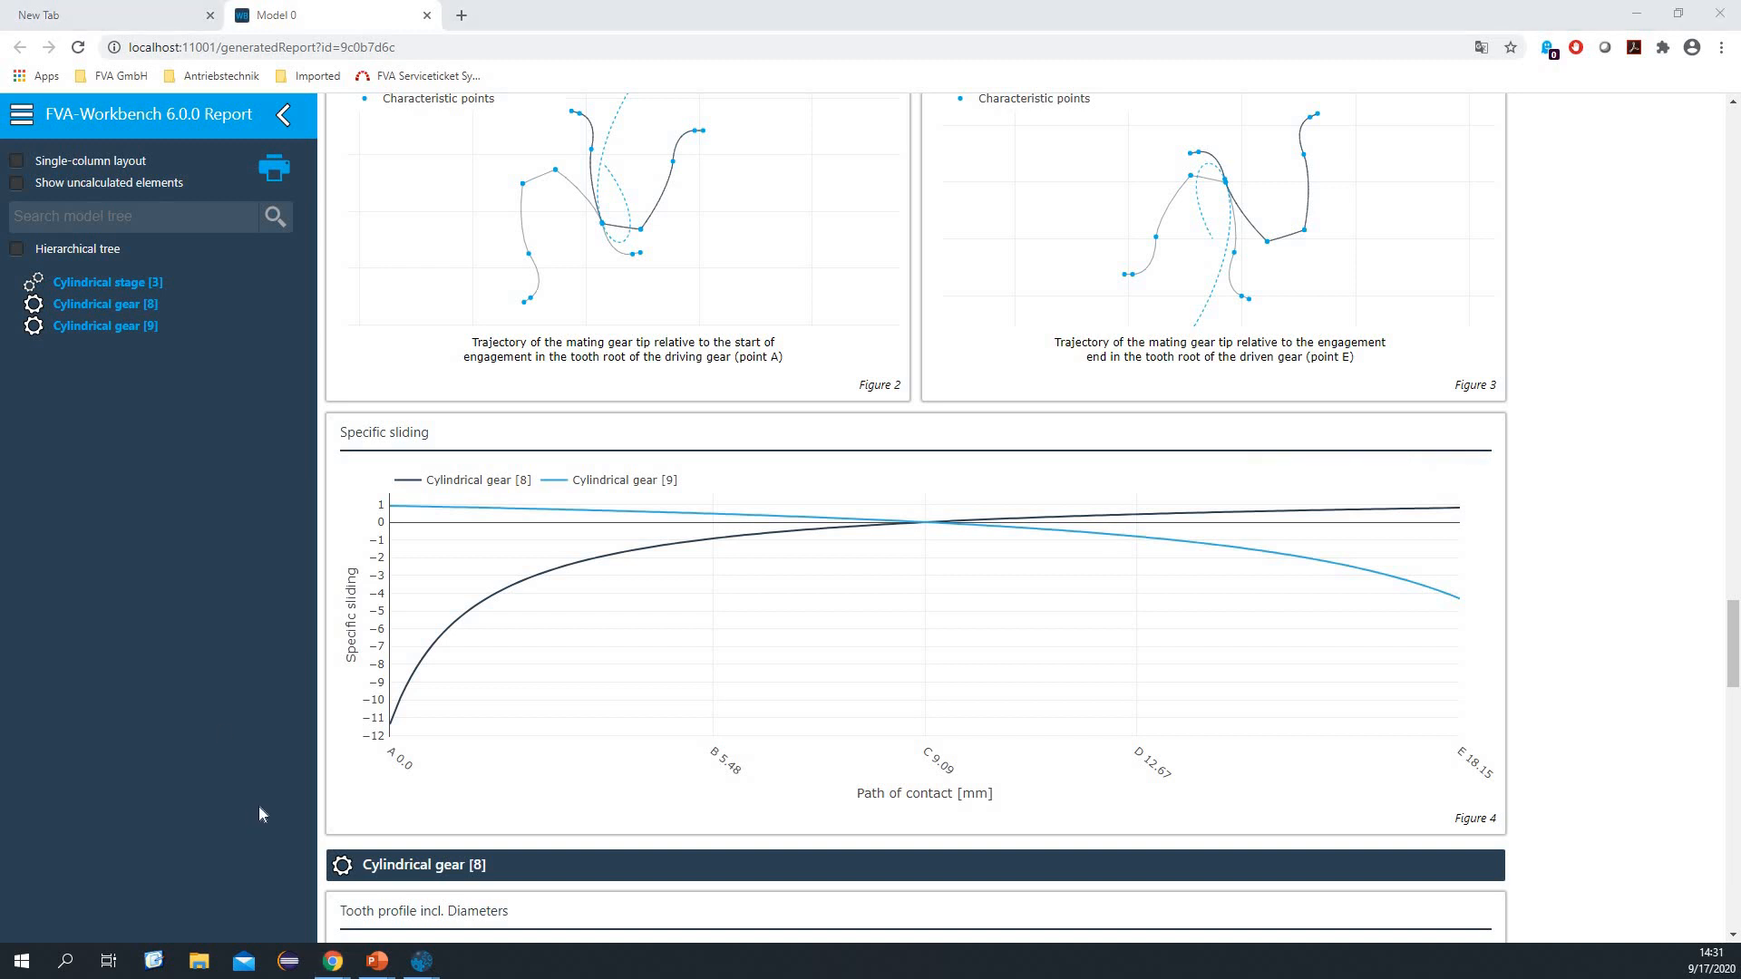
{"action": "left_click", "coordinate": [422, 962]}
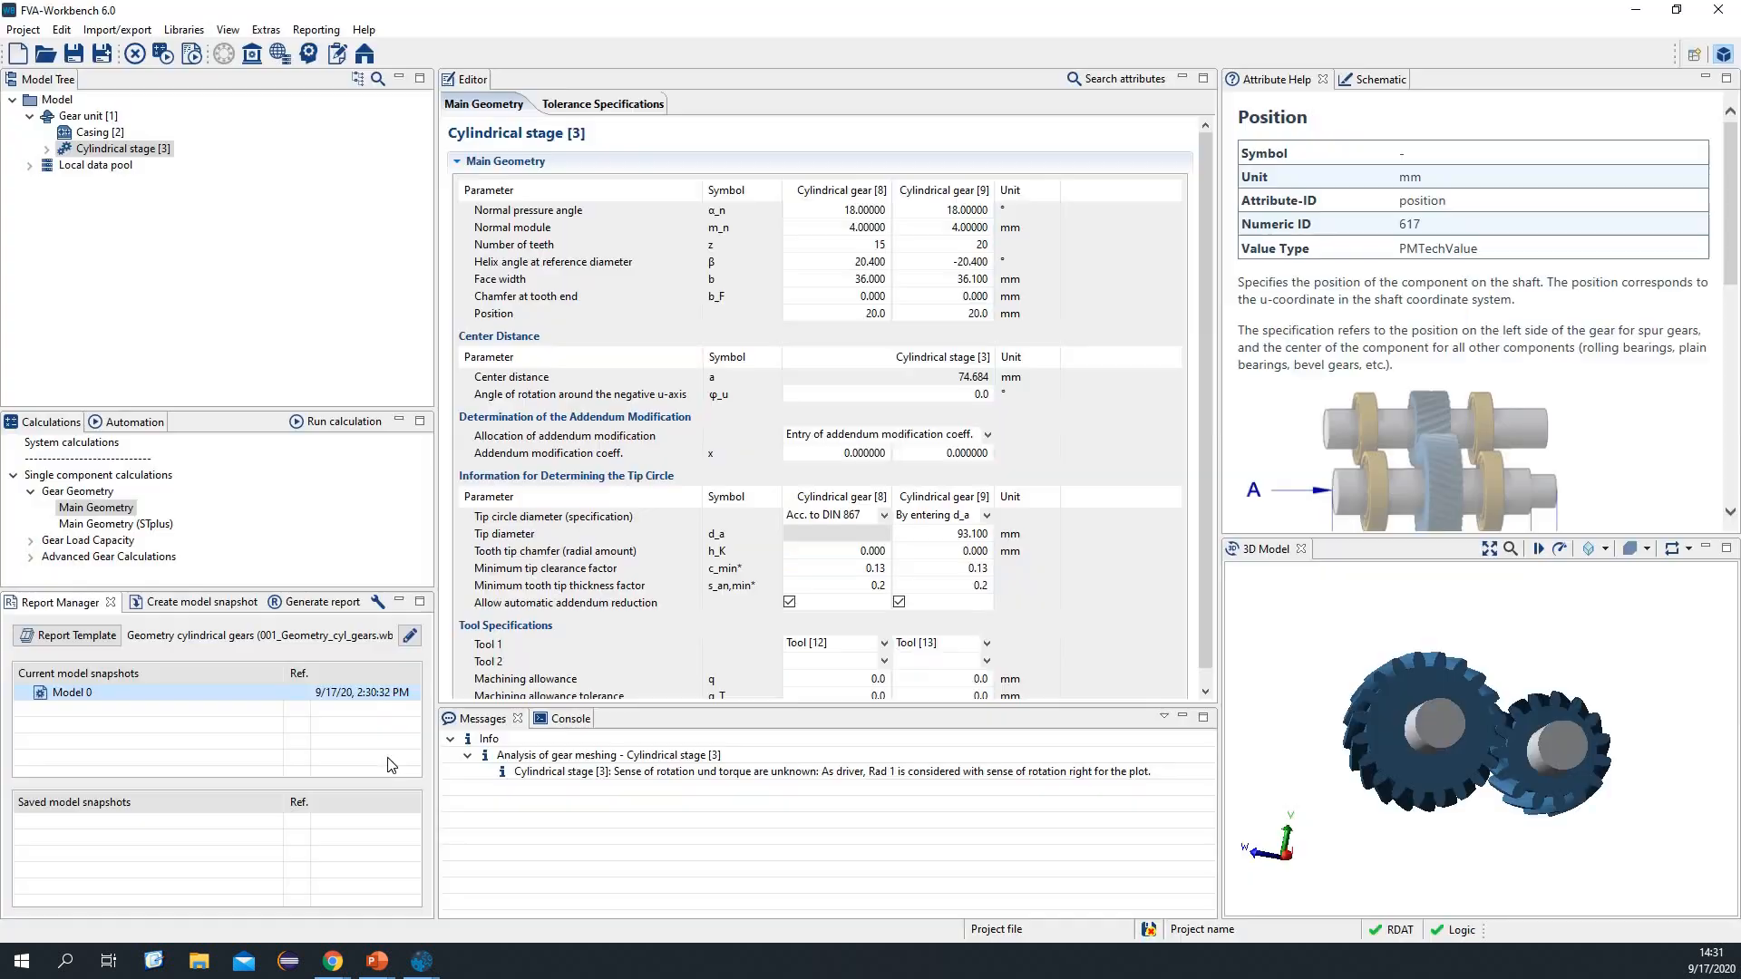
{"action": "left_click", "coordinate": [88, 116]}
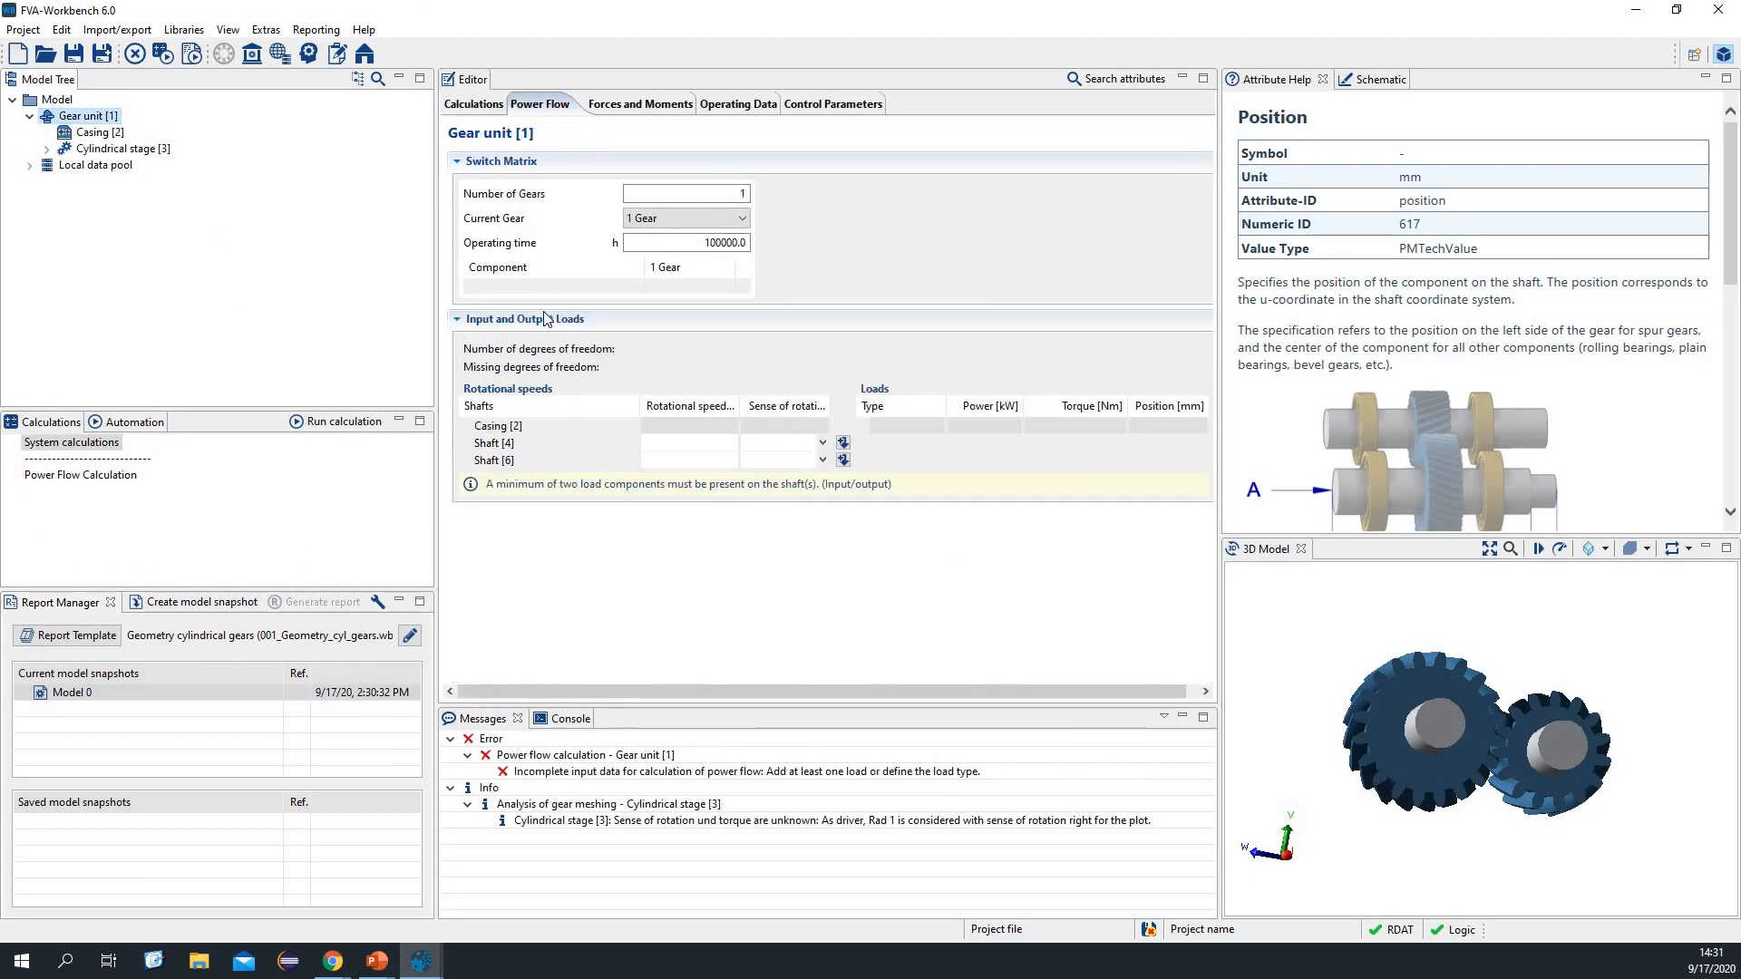
{"action": "left_click", "coordinate": [724, 442]}
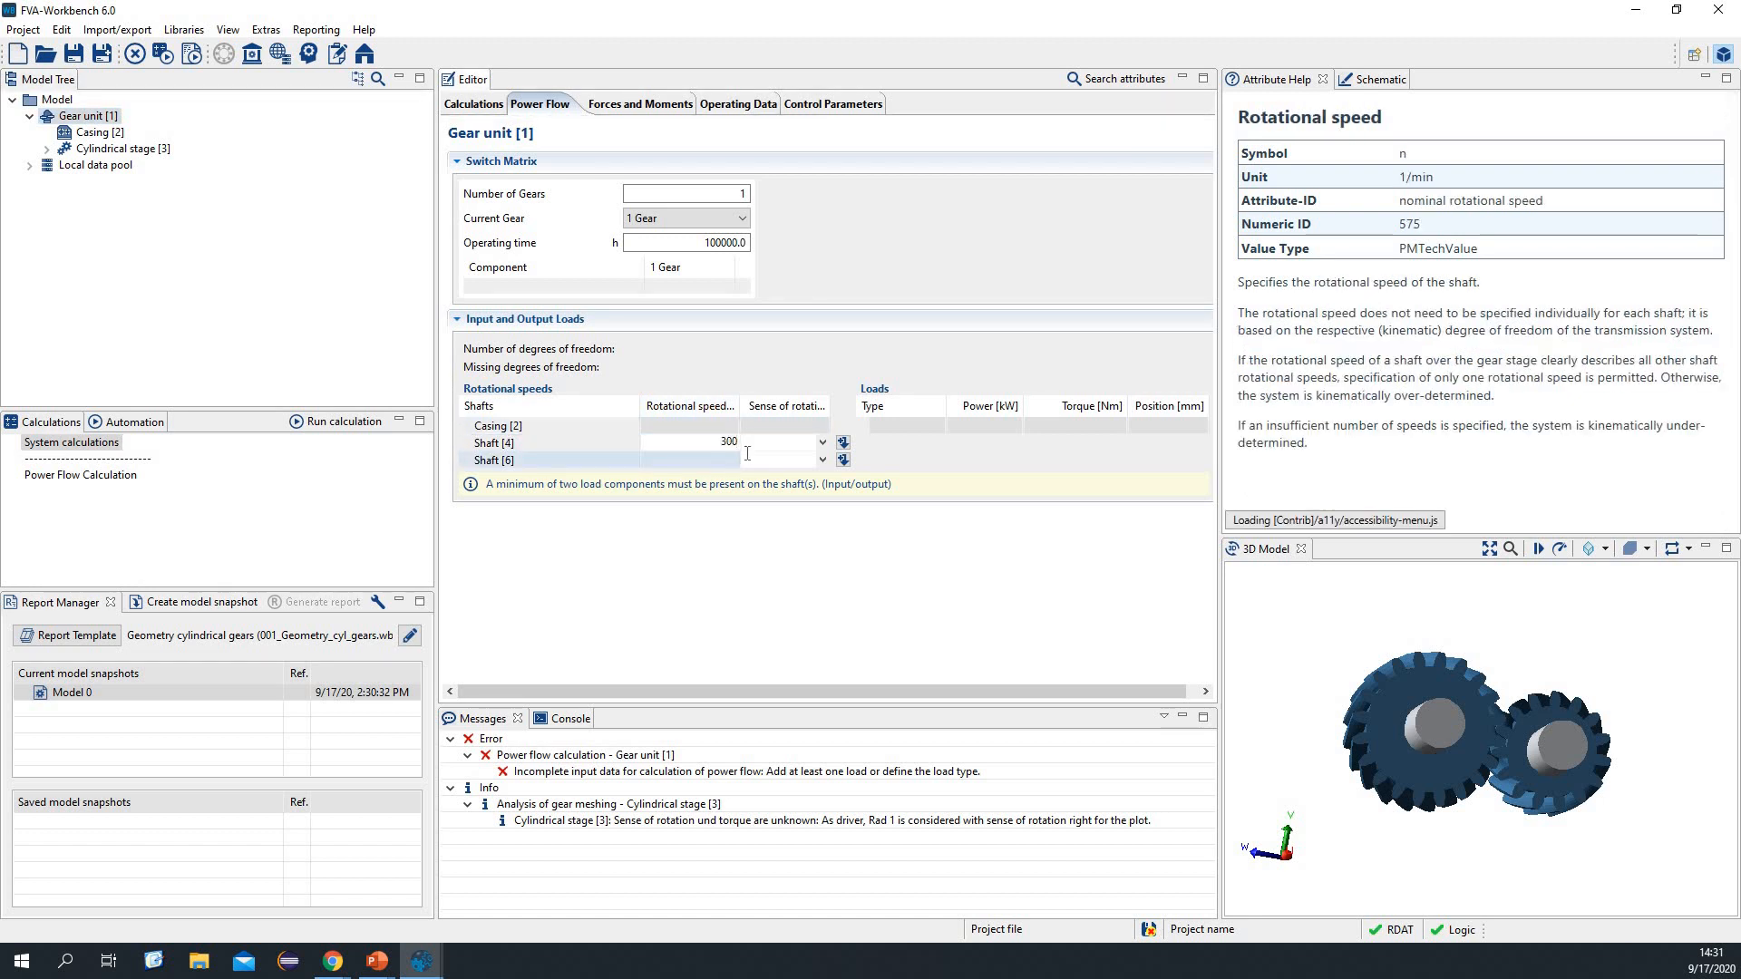
{"action": "left_click", "coordinate": [815, 443]}
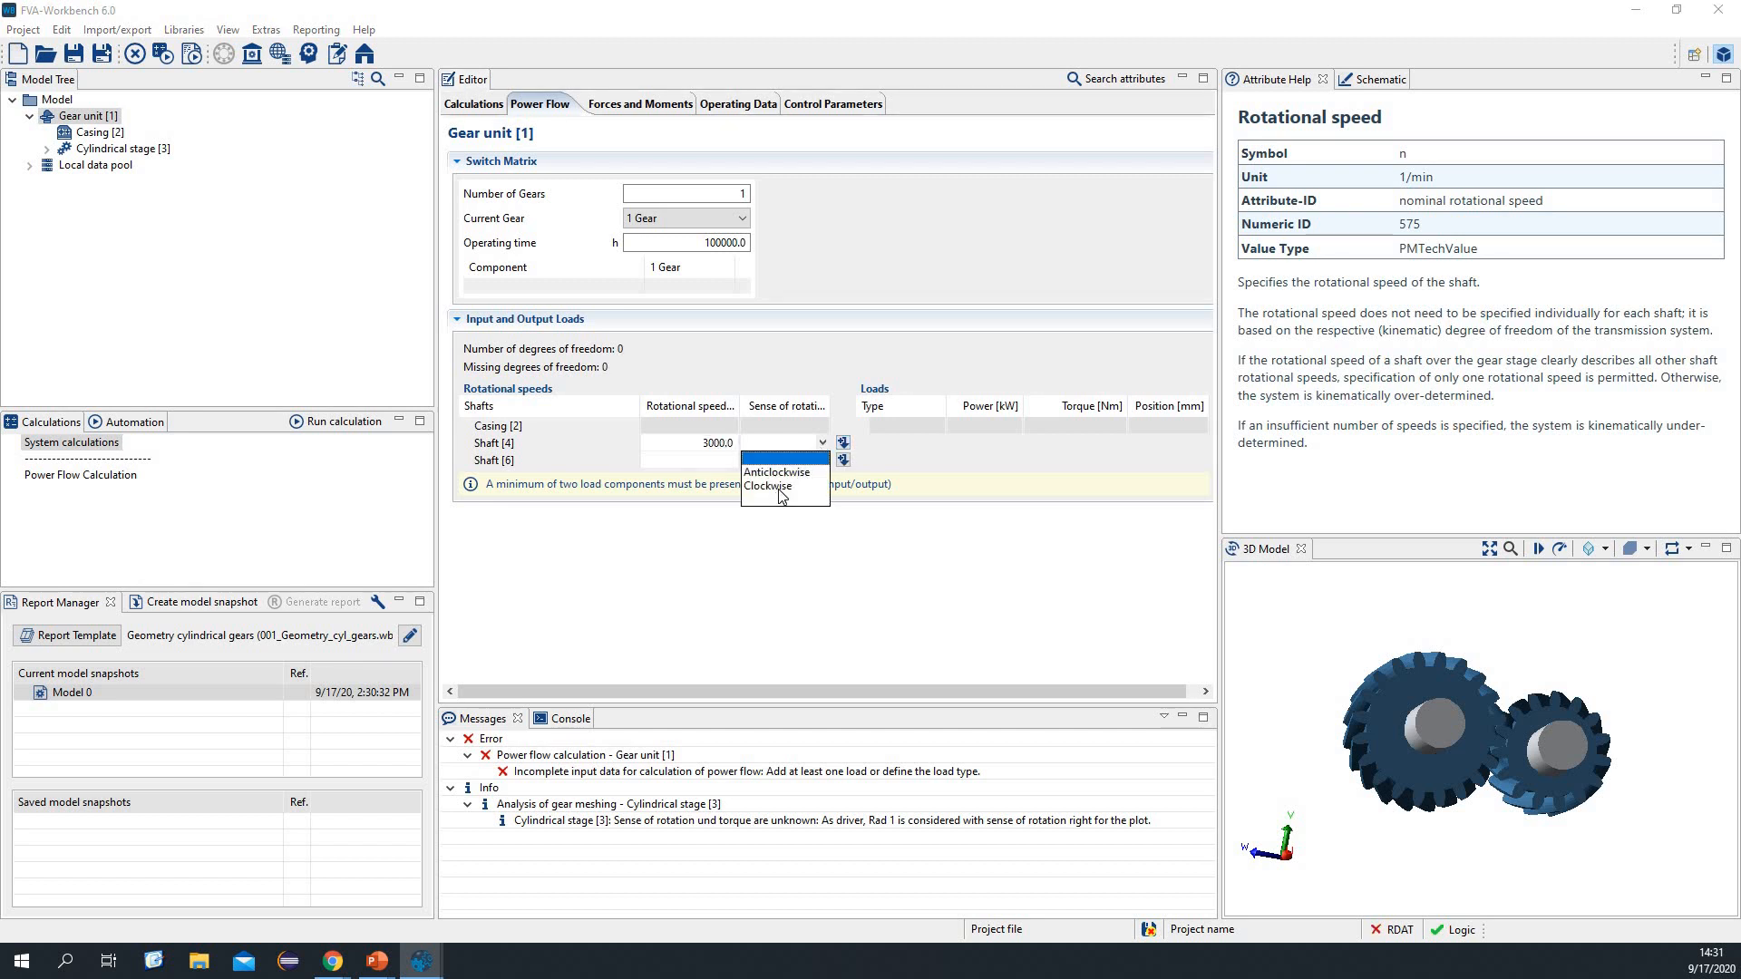
{"action": "left_click", "coordinate": [780, 487]}
Step: Add a load to Shaft [4] with 80 kW power and a load to Shaft [6] at position 90 mm
{"action": "left_click", "coordinate": [843, 445]}
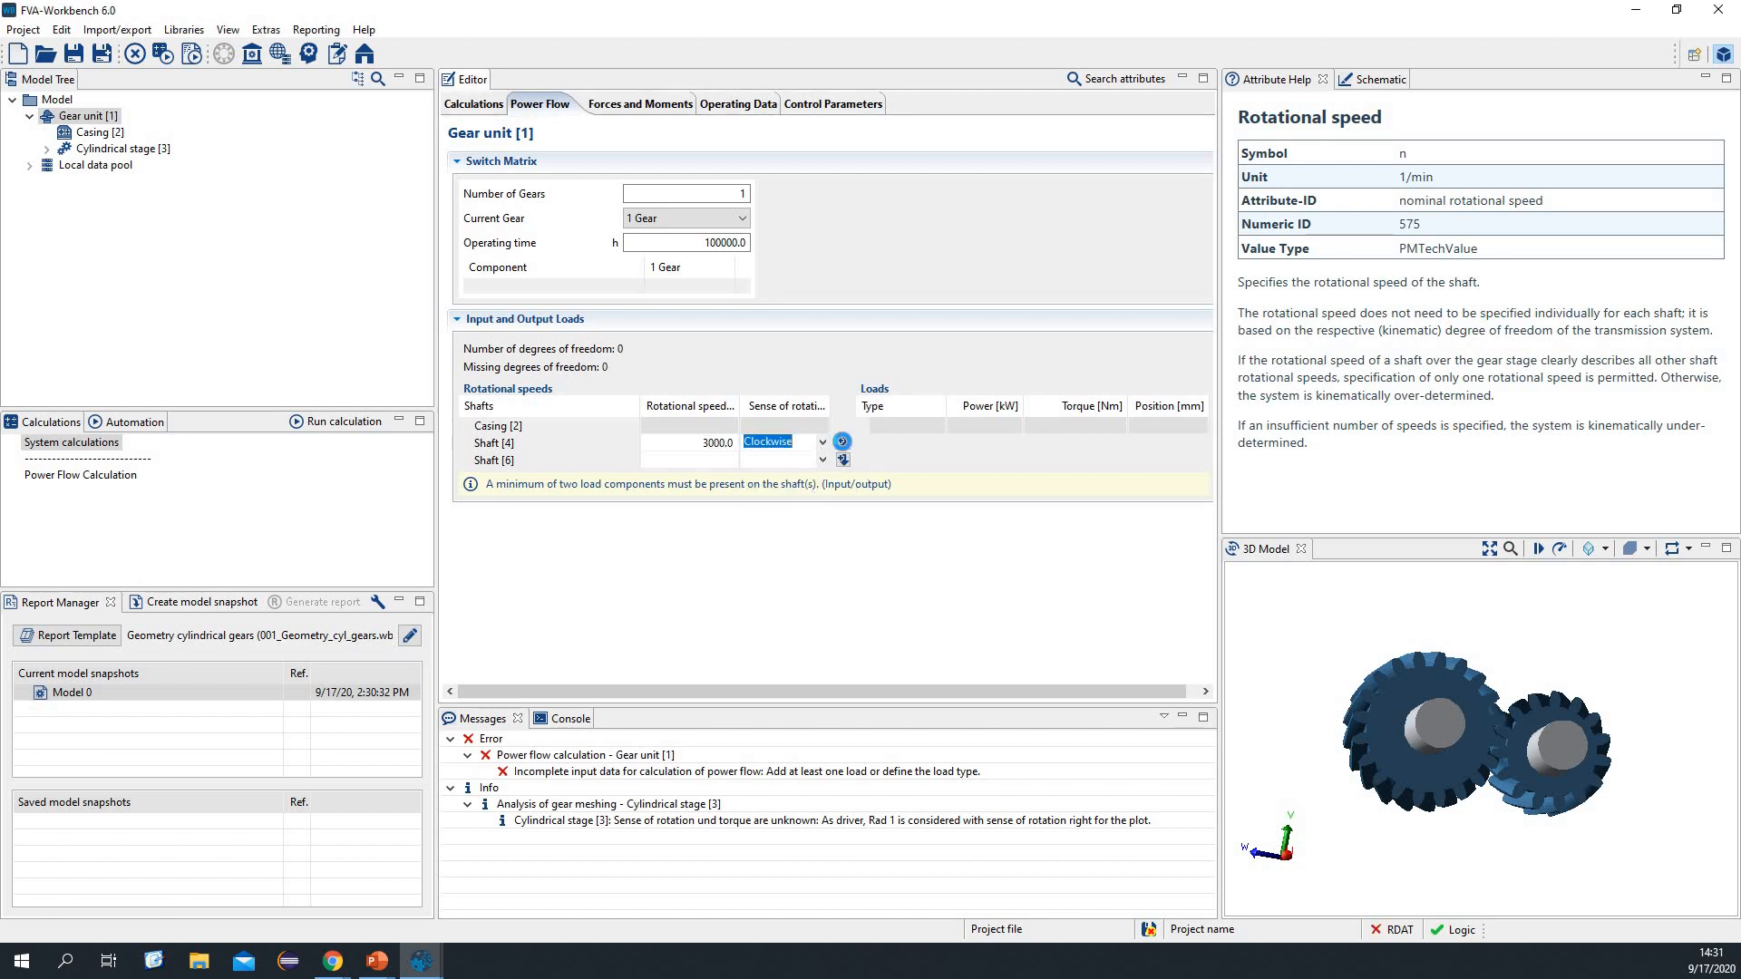
{"action": "left_click", "coordinate": [844, 478]}
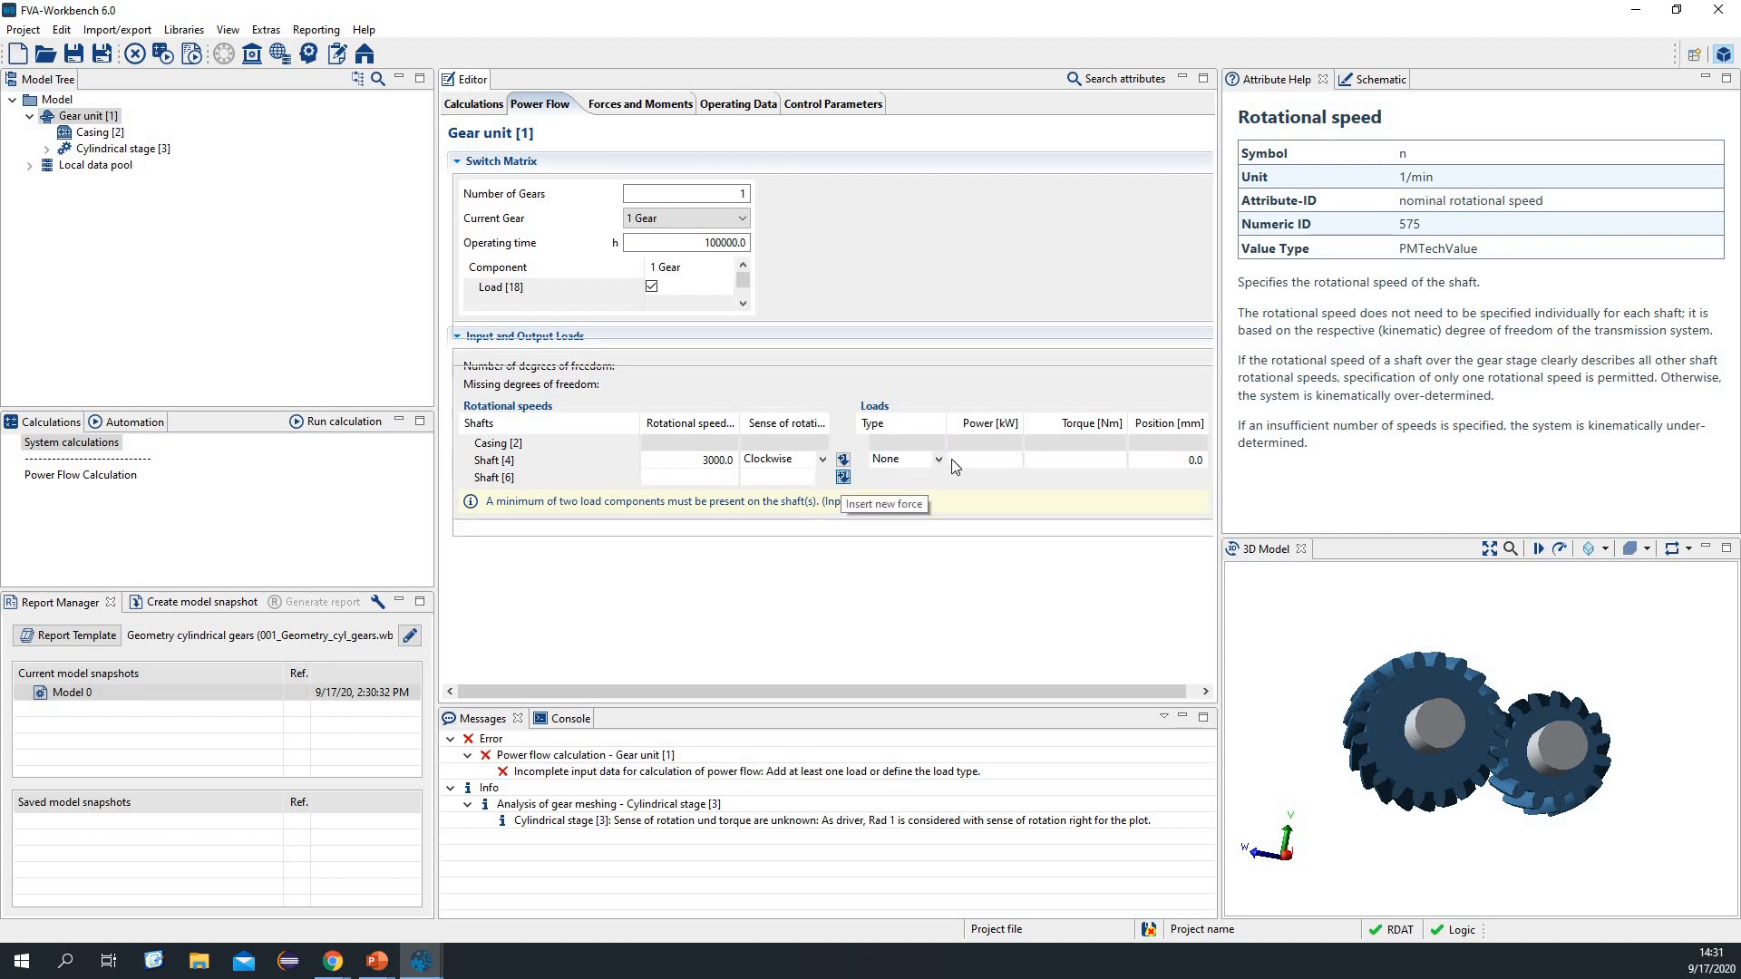
{"action": "left_click", "coordinate": [988, 485]}
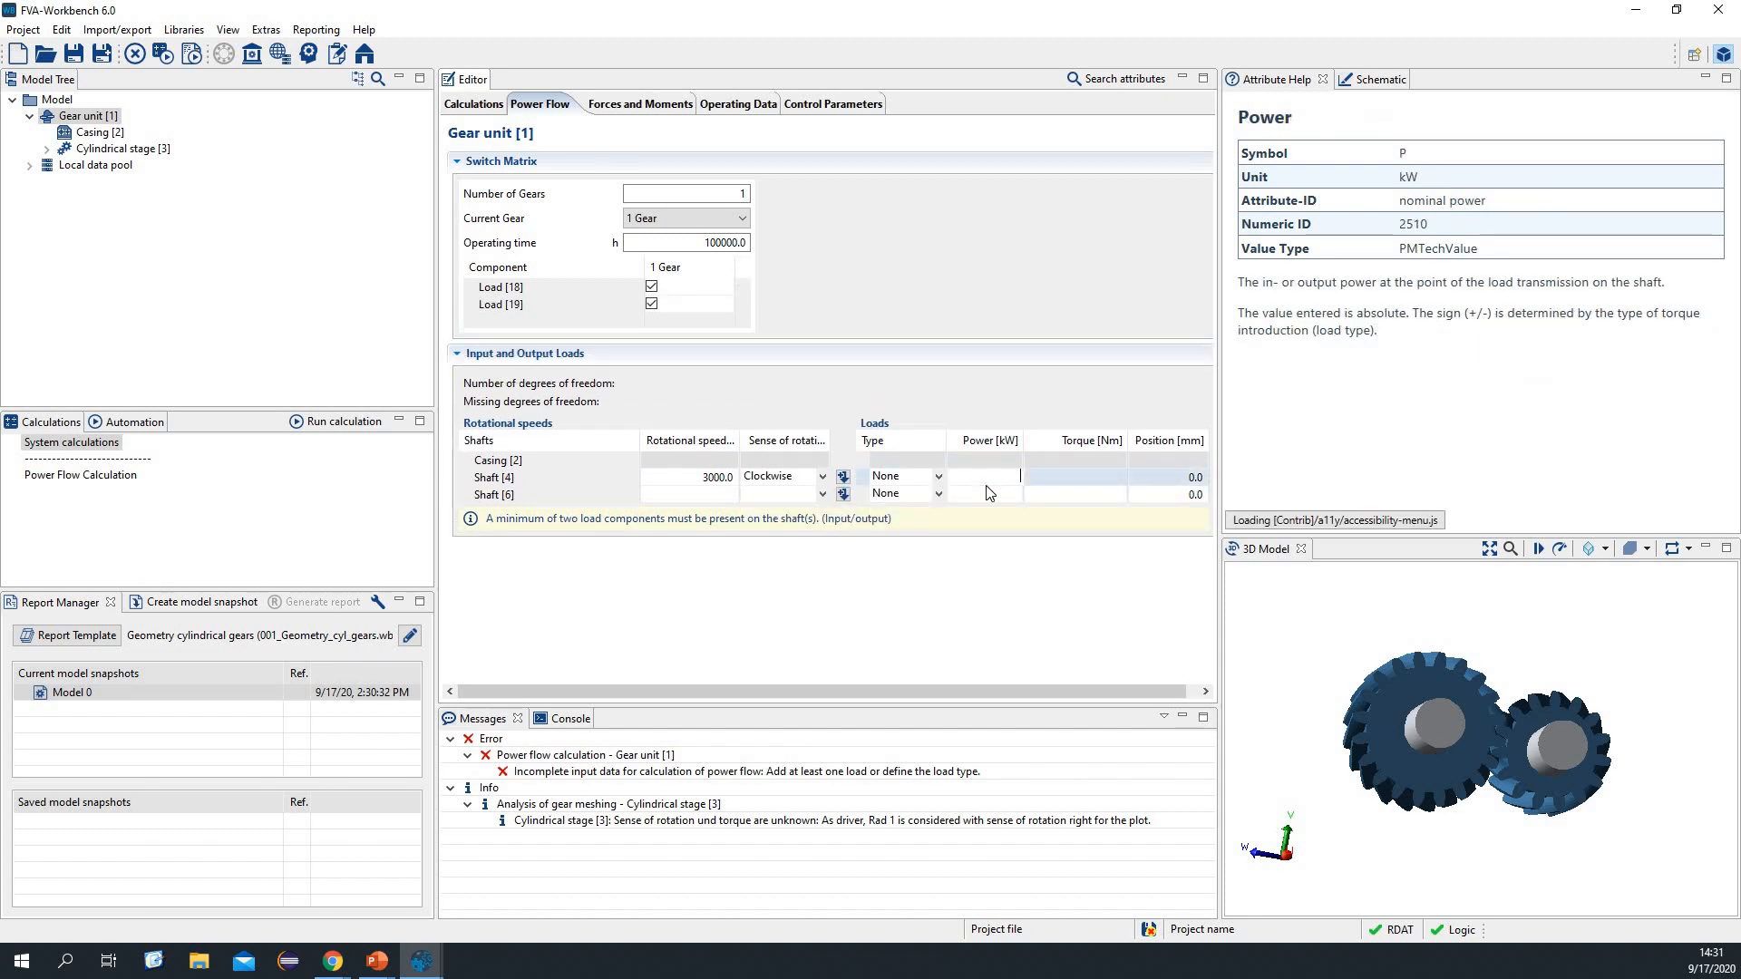
{"action": "left_click", "coordinate": [1179, 494]}
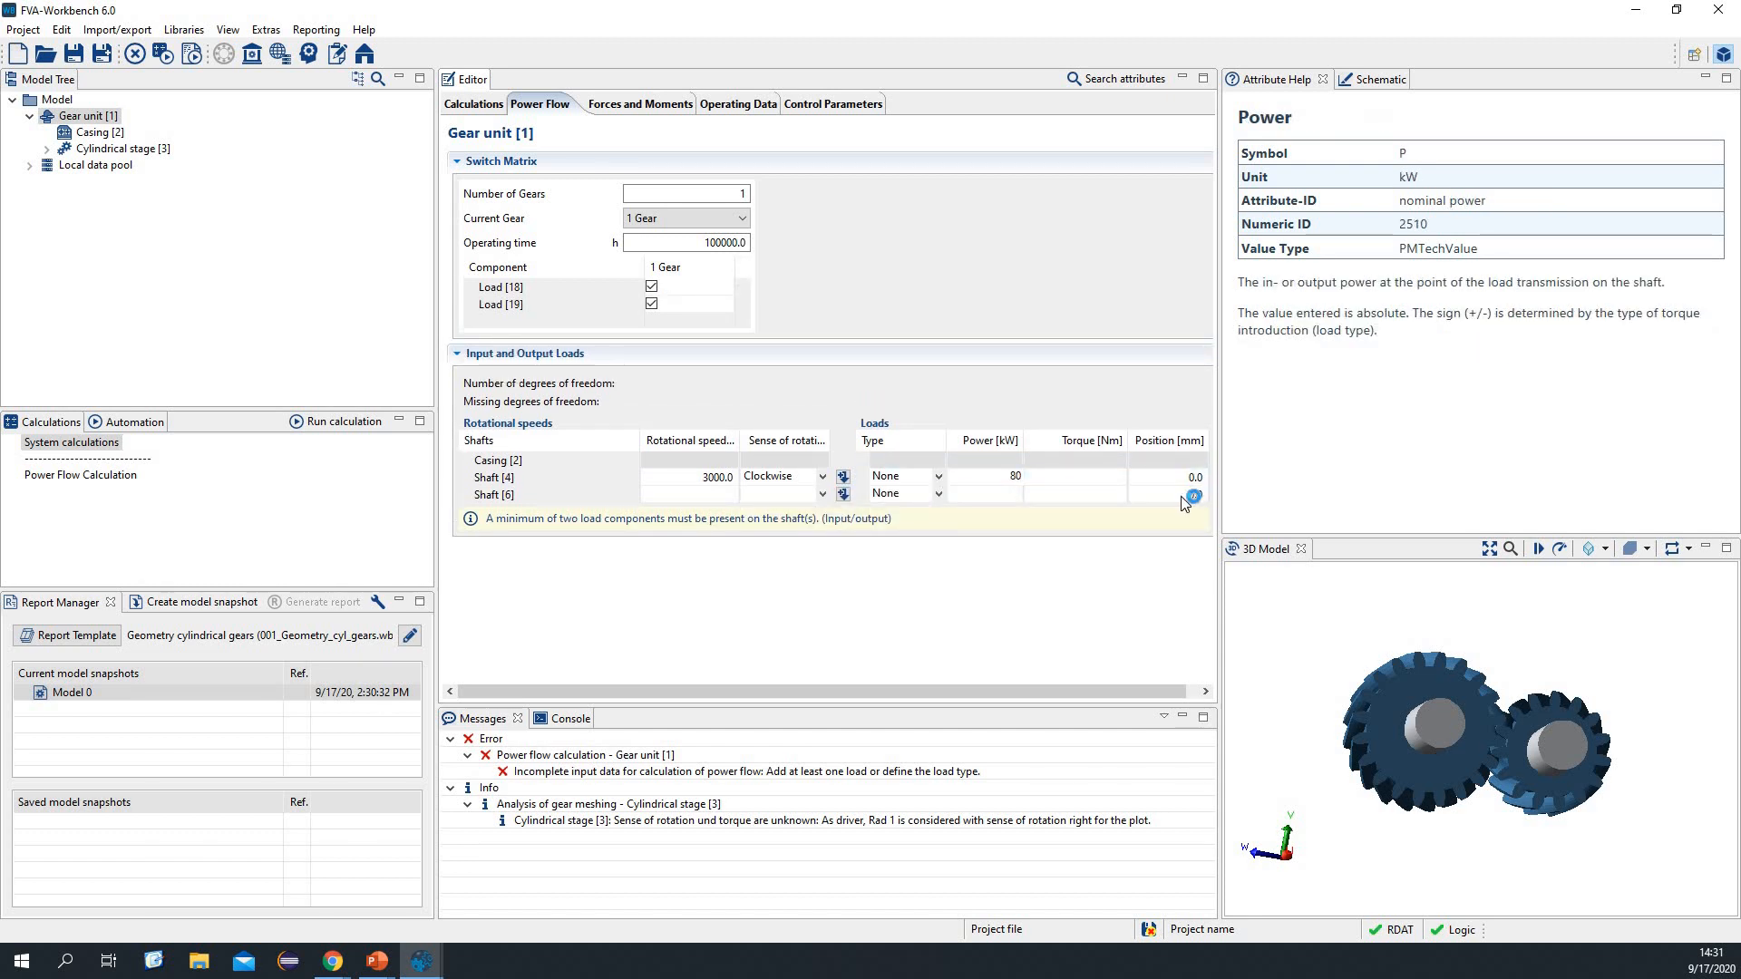
{"action": "type", "text": "90"}
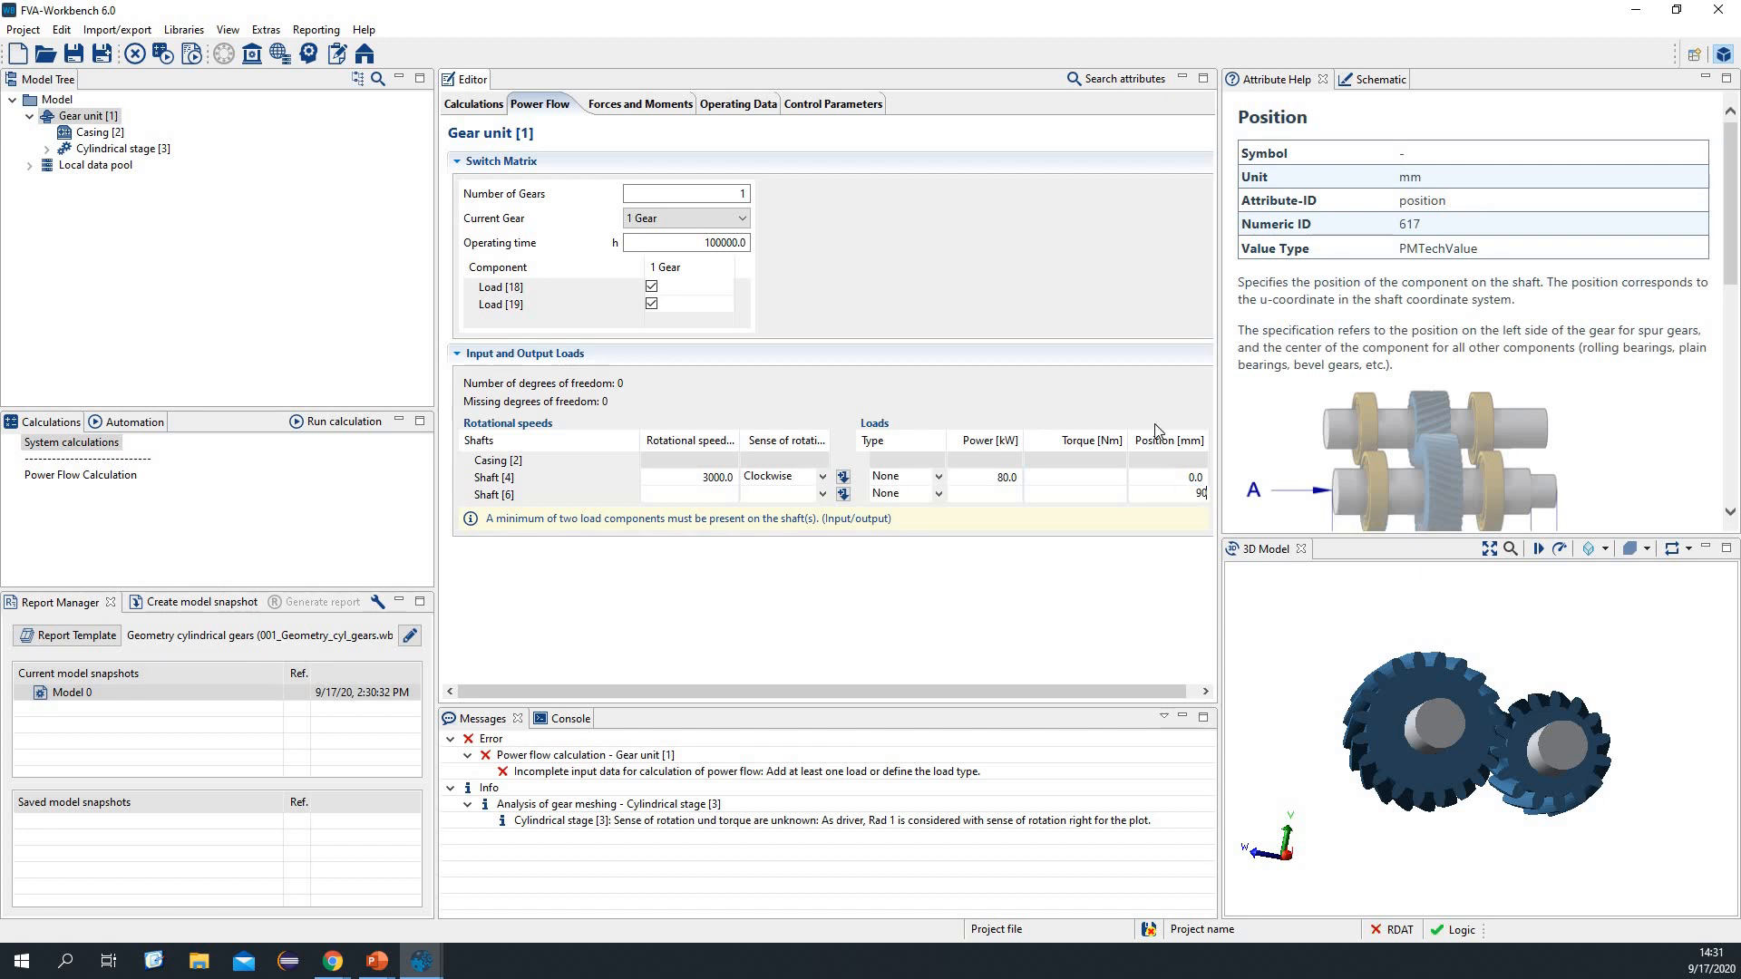
Step: Define the load on Shaft [4] as Input and the load on Shaft [6] as Output
{"action": "left_click", "coordinate": [1004, 485]}
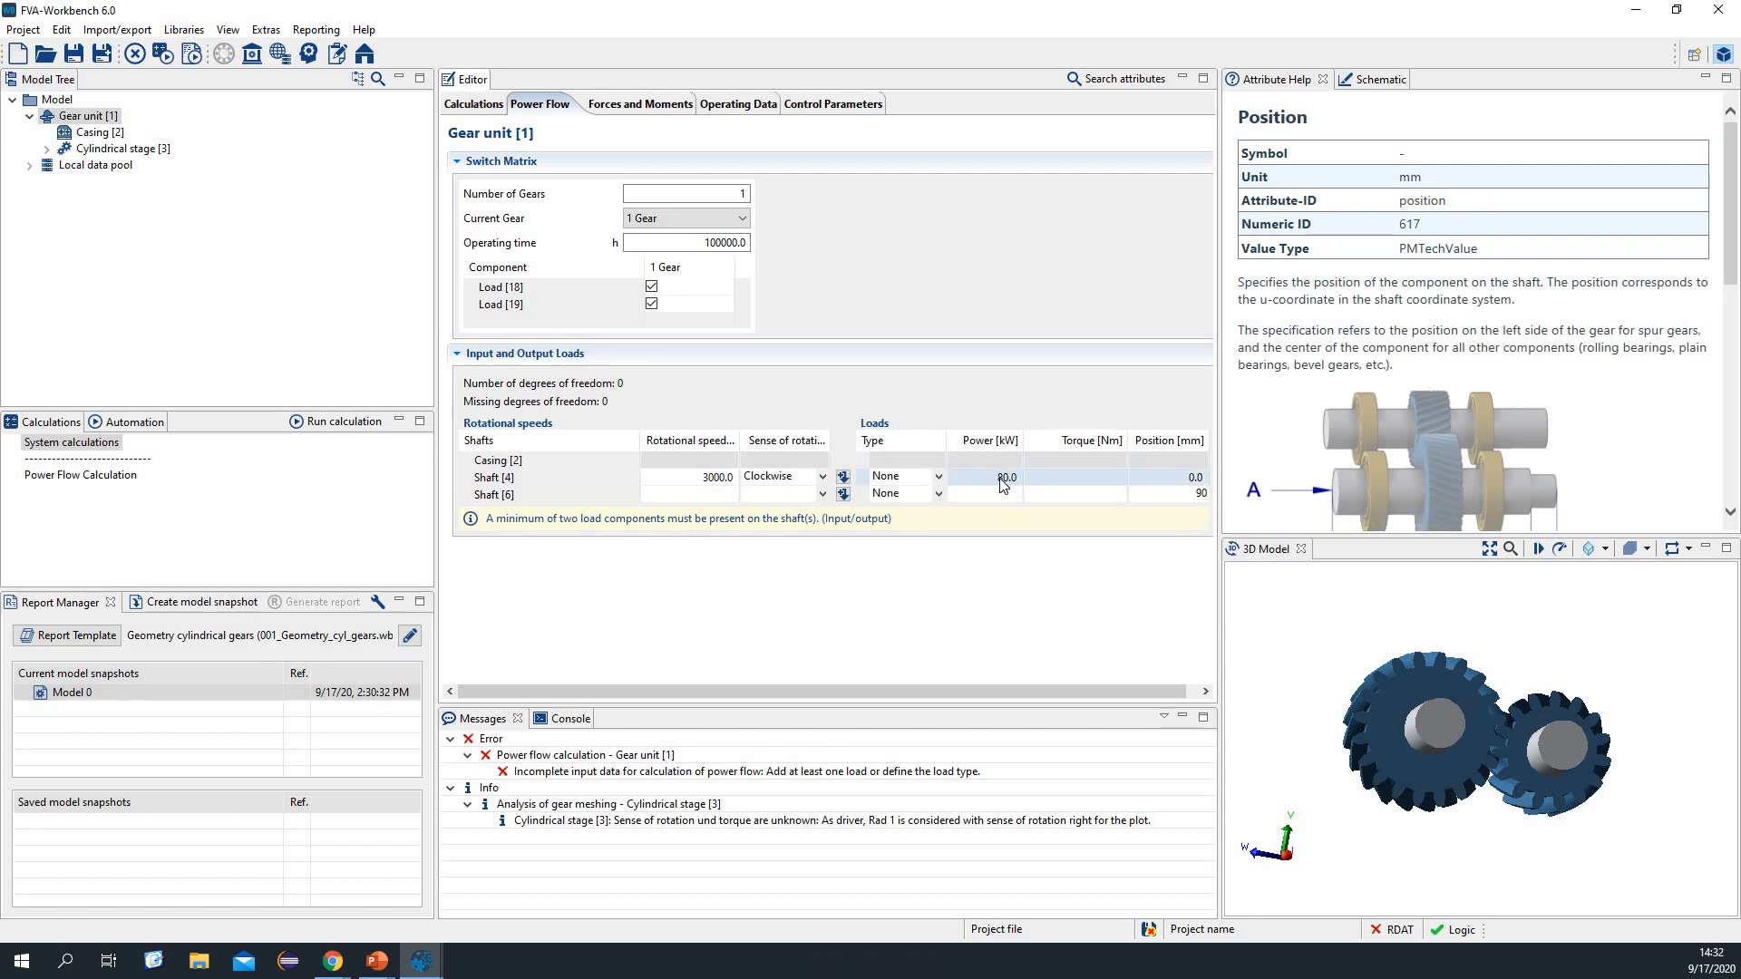
{"action": "left_click", "coordinate": [937, 493]}
{"action": "left_click", "coordinate": [896, 509]}
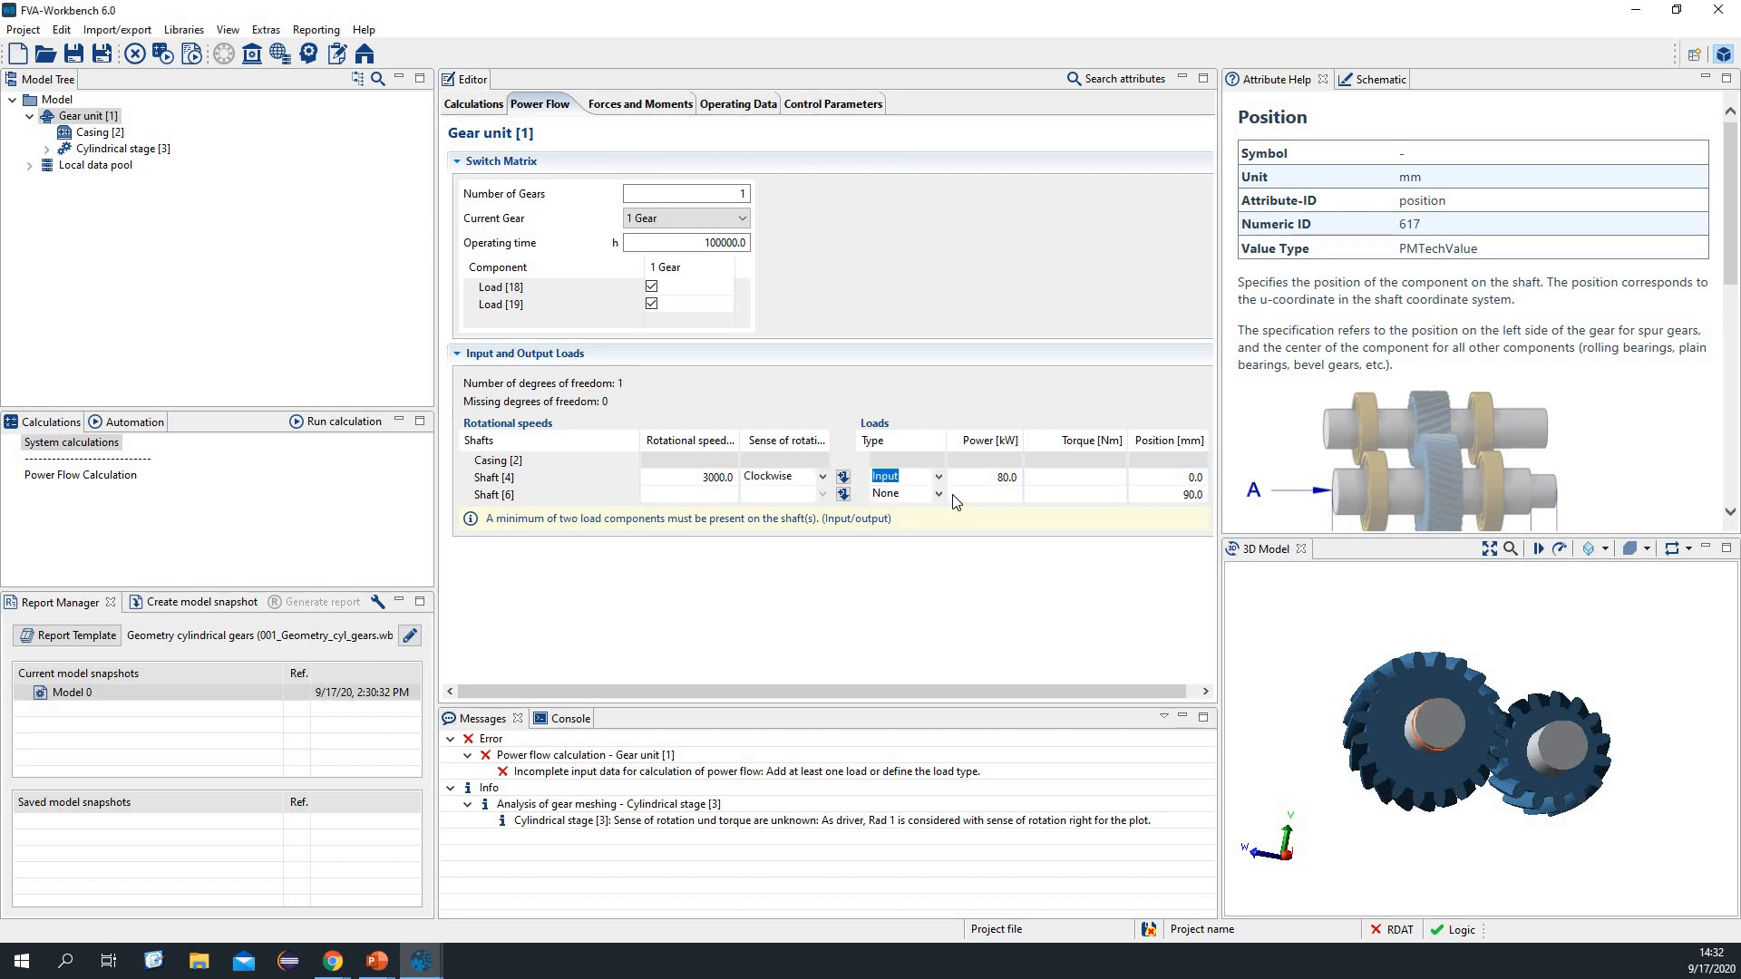
{"action": "left_click", "coordinate": [902, 494]}
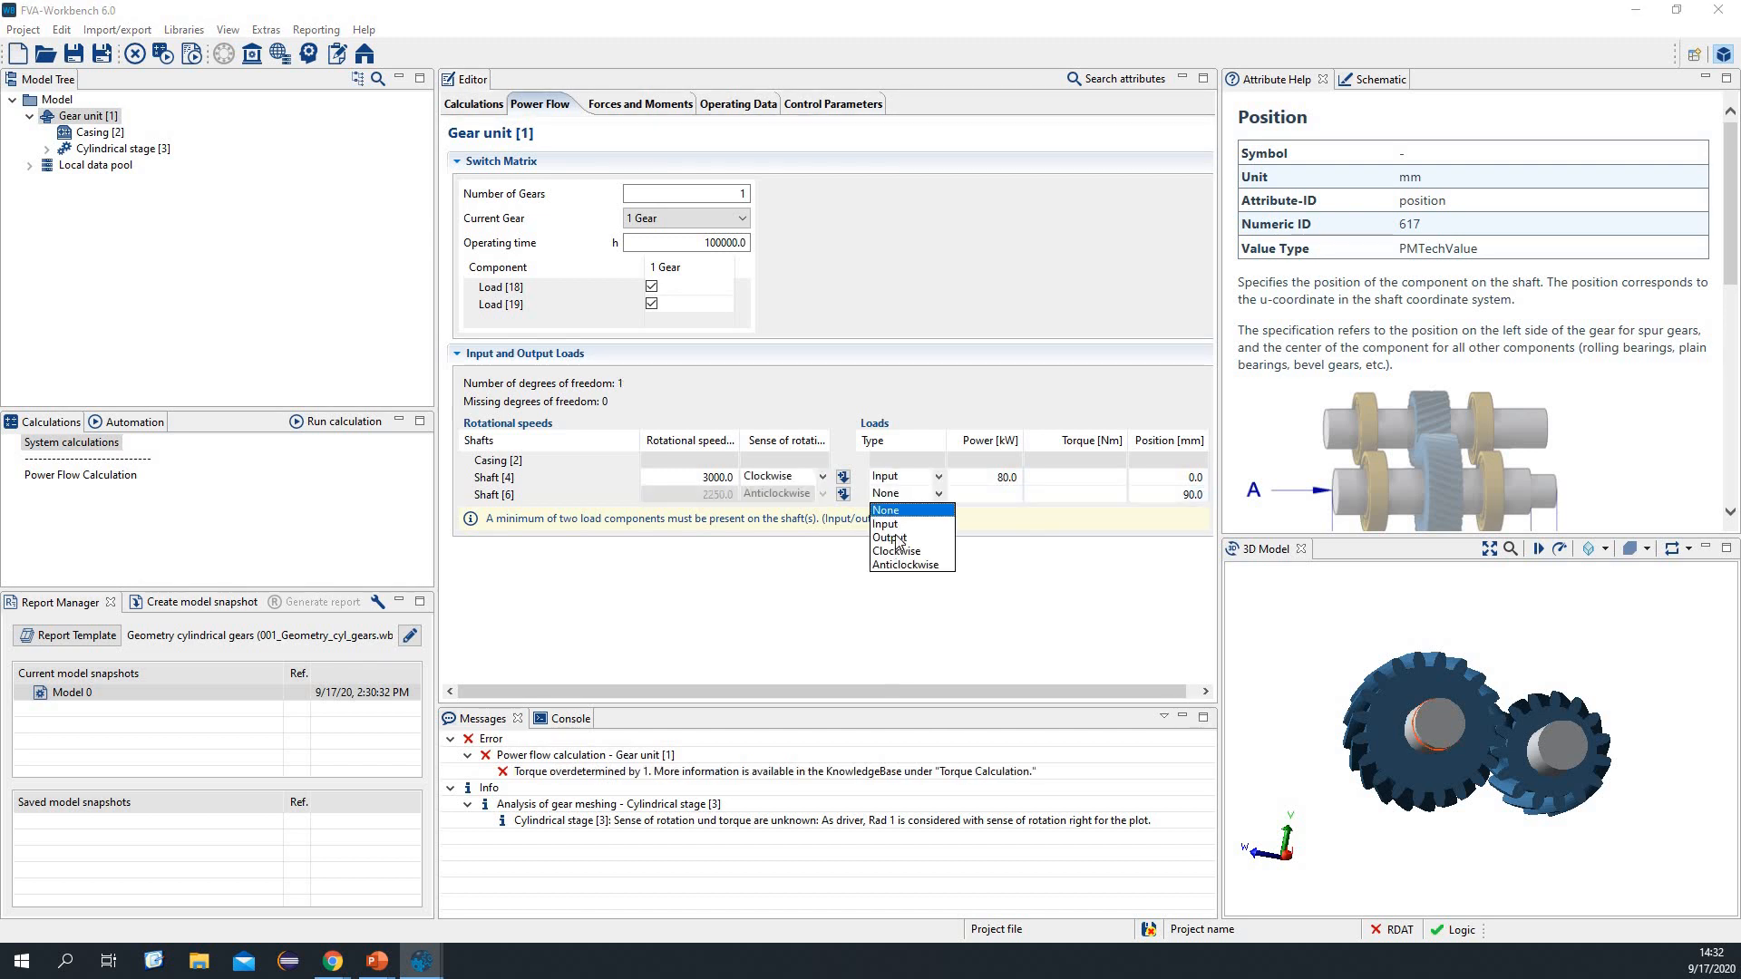
{"action": "left_click", "coordinate": [896, 539]}
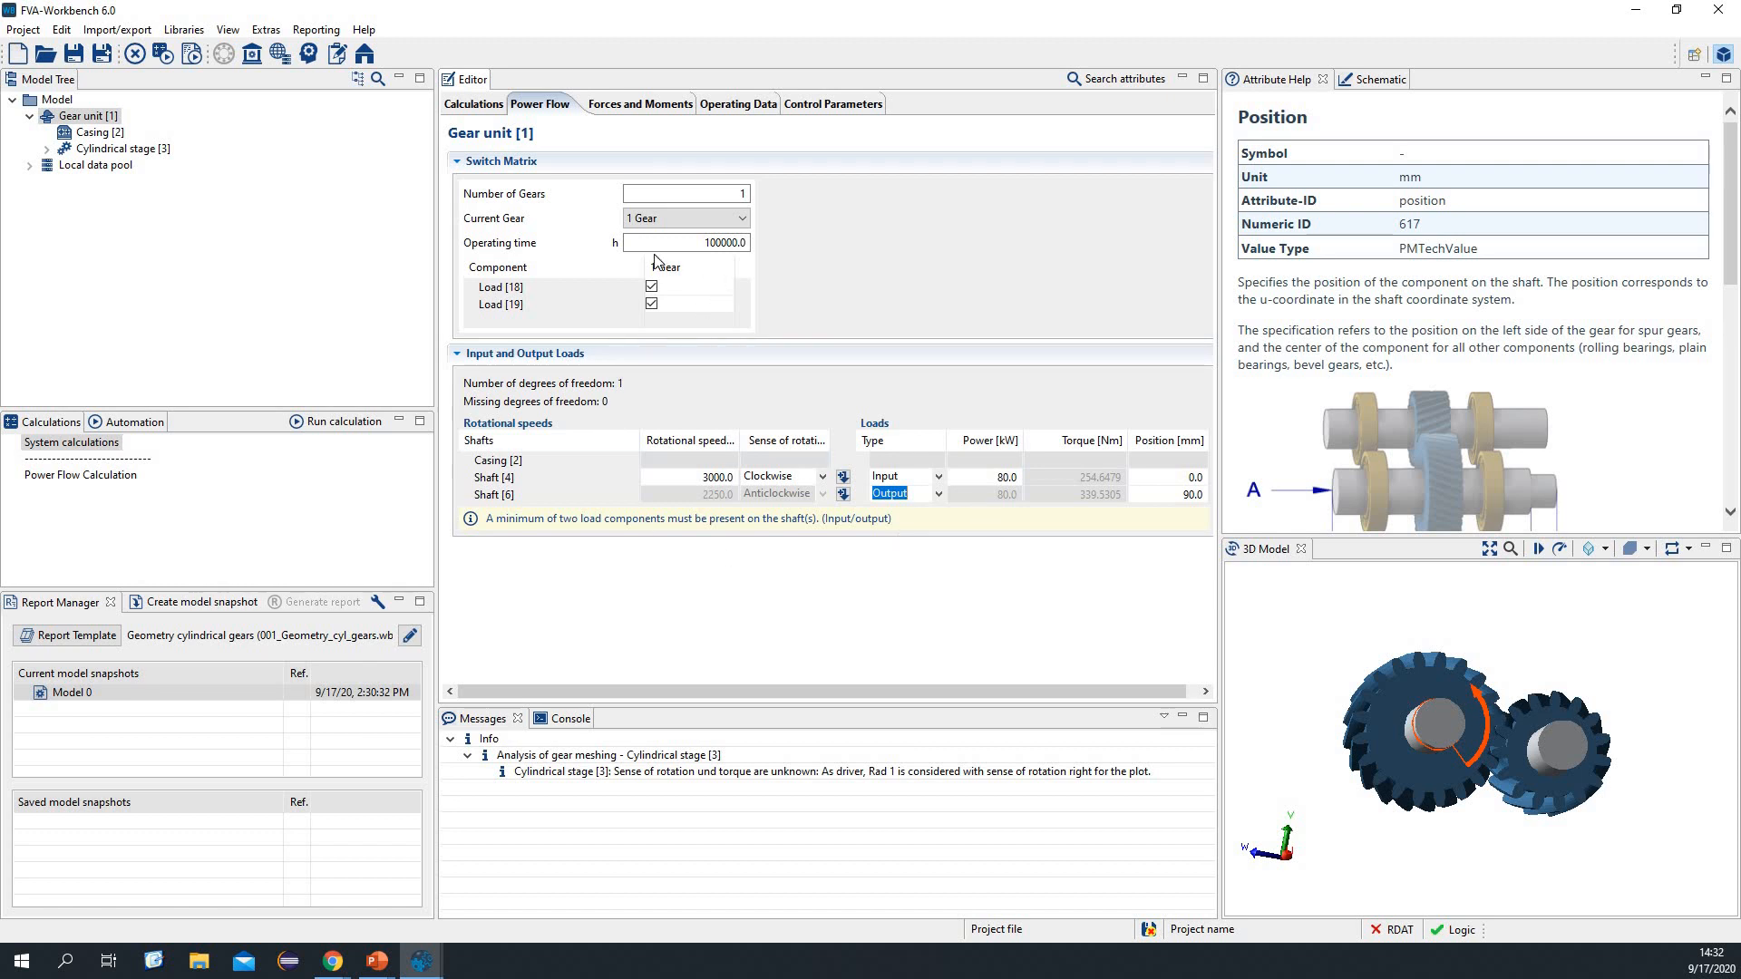
Step: Try the Load Capacity - ISO 6336 (2006) calculation for the cylindrical stage and keep its snapshot as Model 1
{"action": "left_click", "coordinate": [117, 150]}
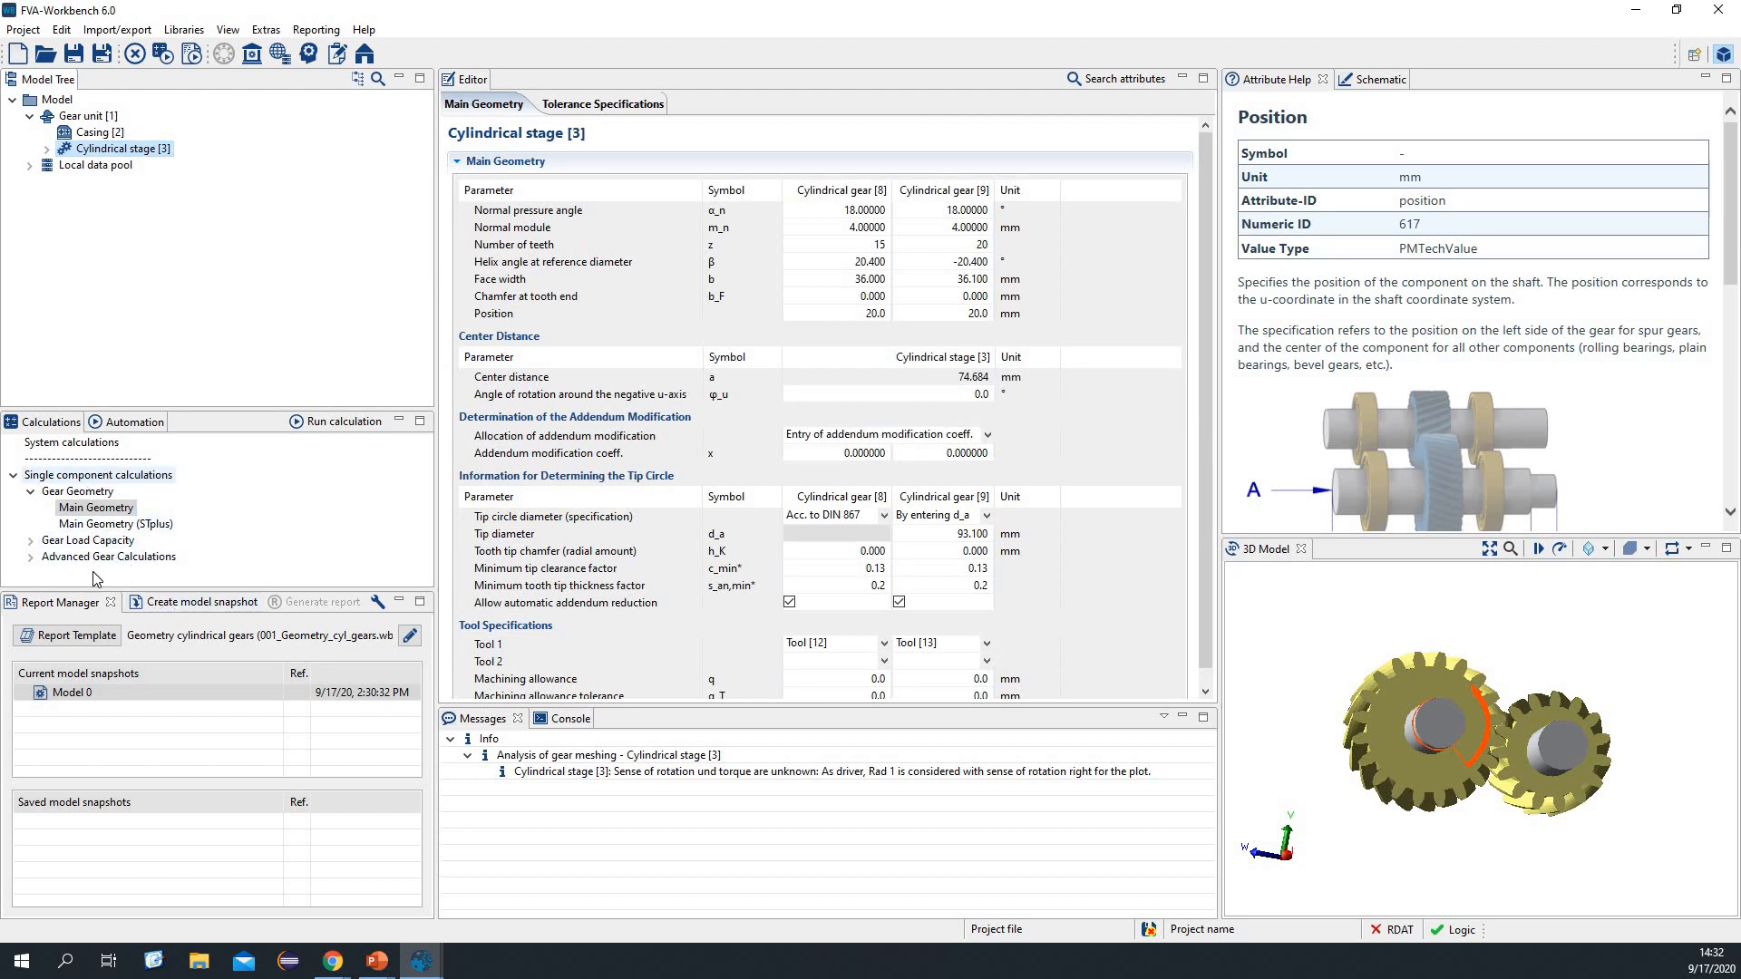
{"action": "left_click", "coordinate": [34, 494]}
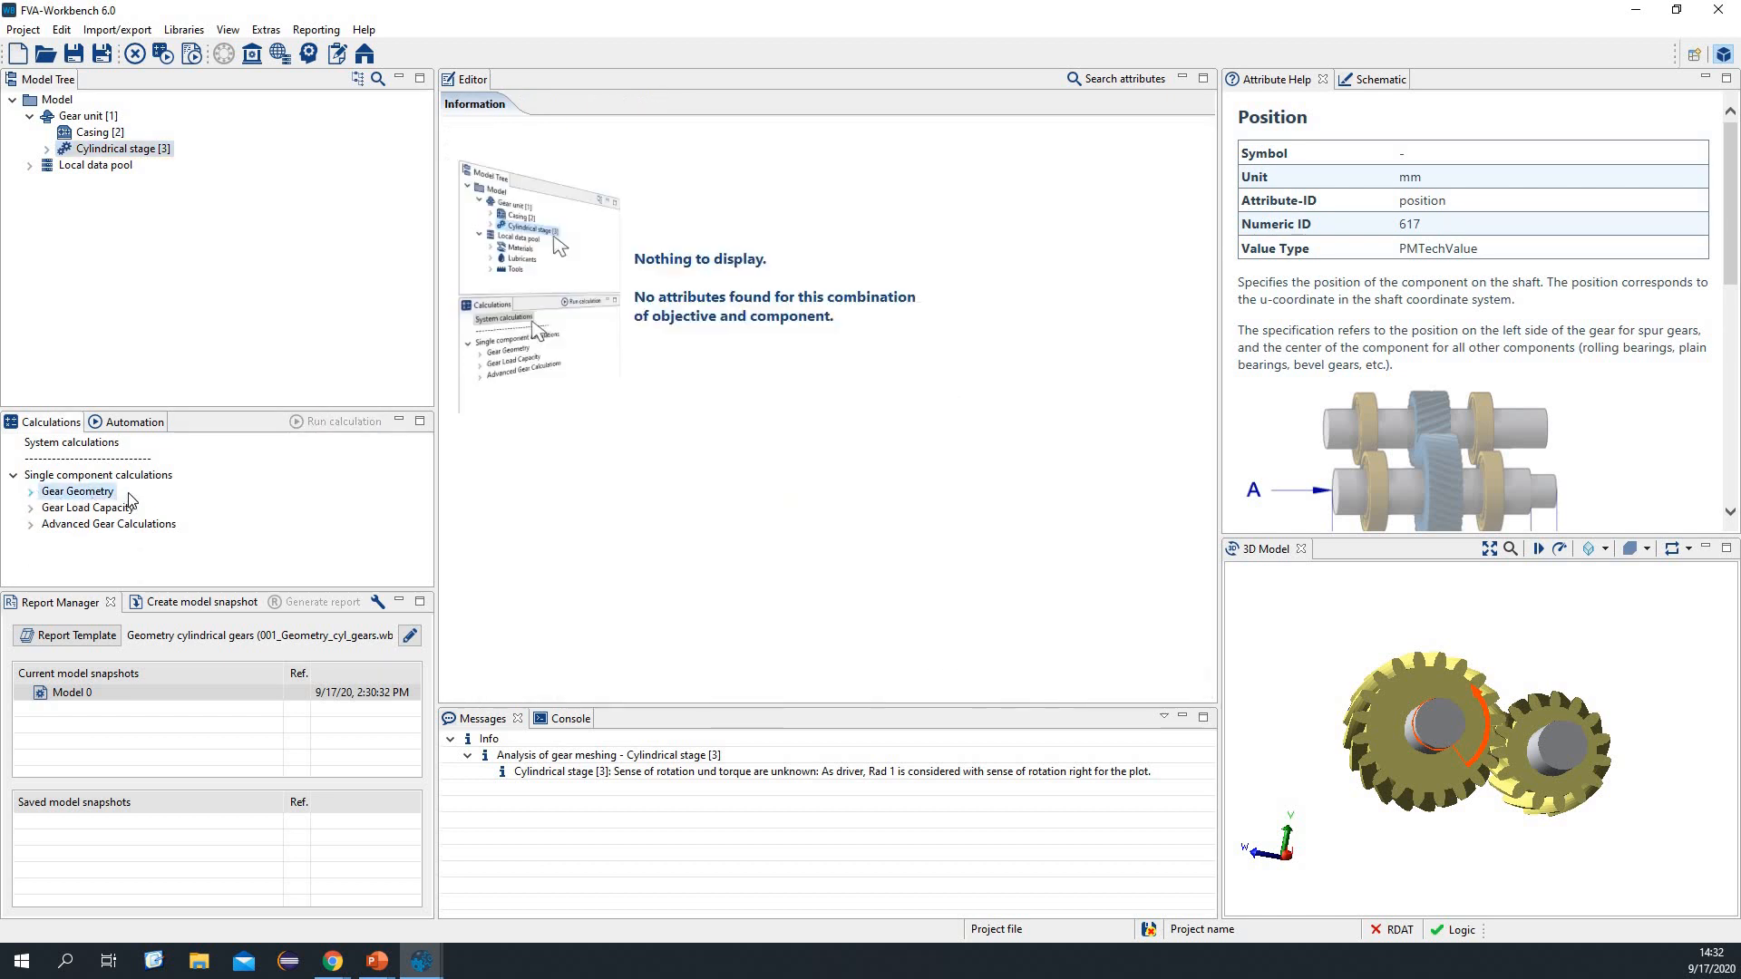
{"action": "left_click", "coordinate": [32, 509]}
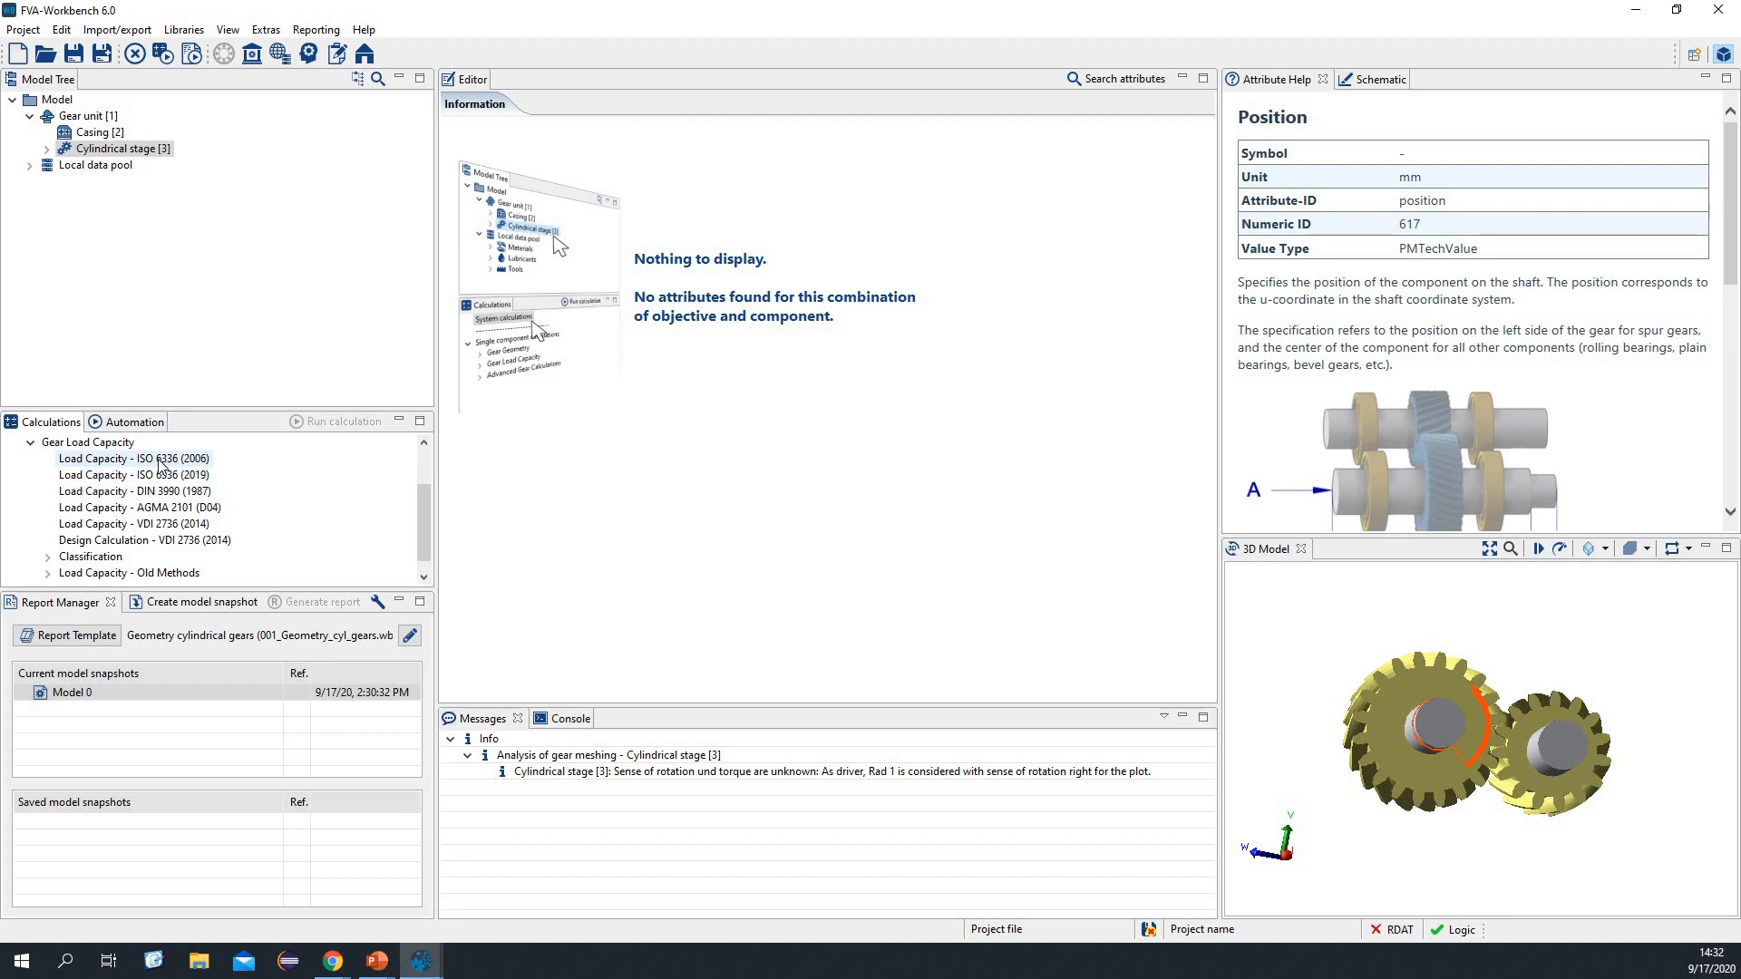
{"action": "left_click", "coordinate": [173, 459]}
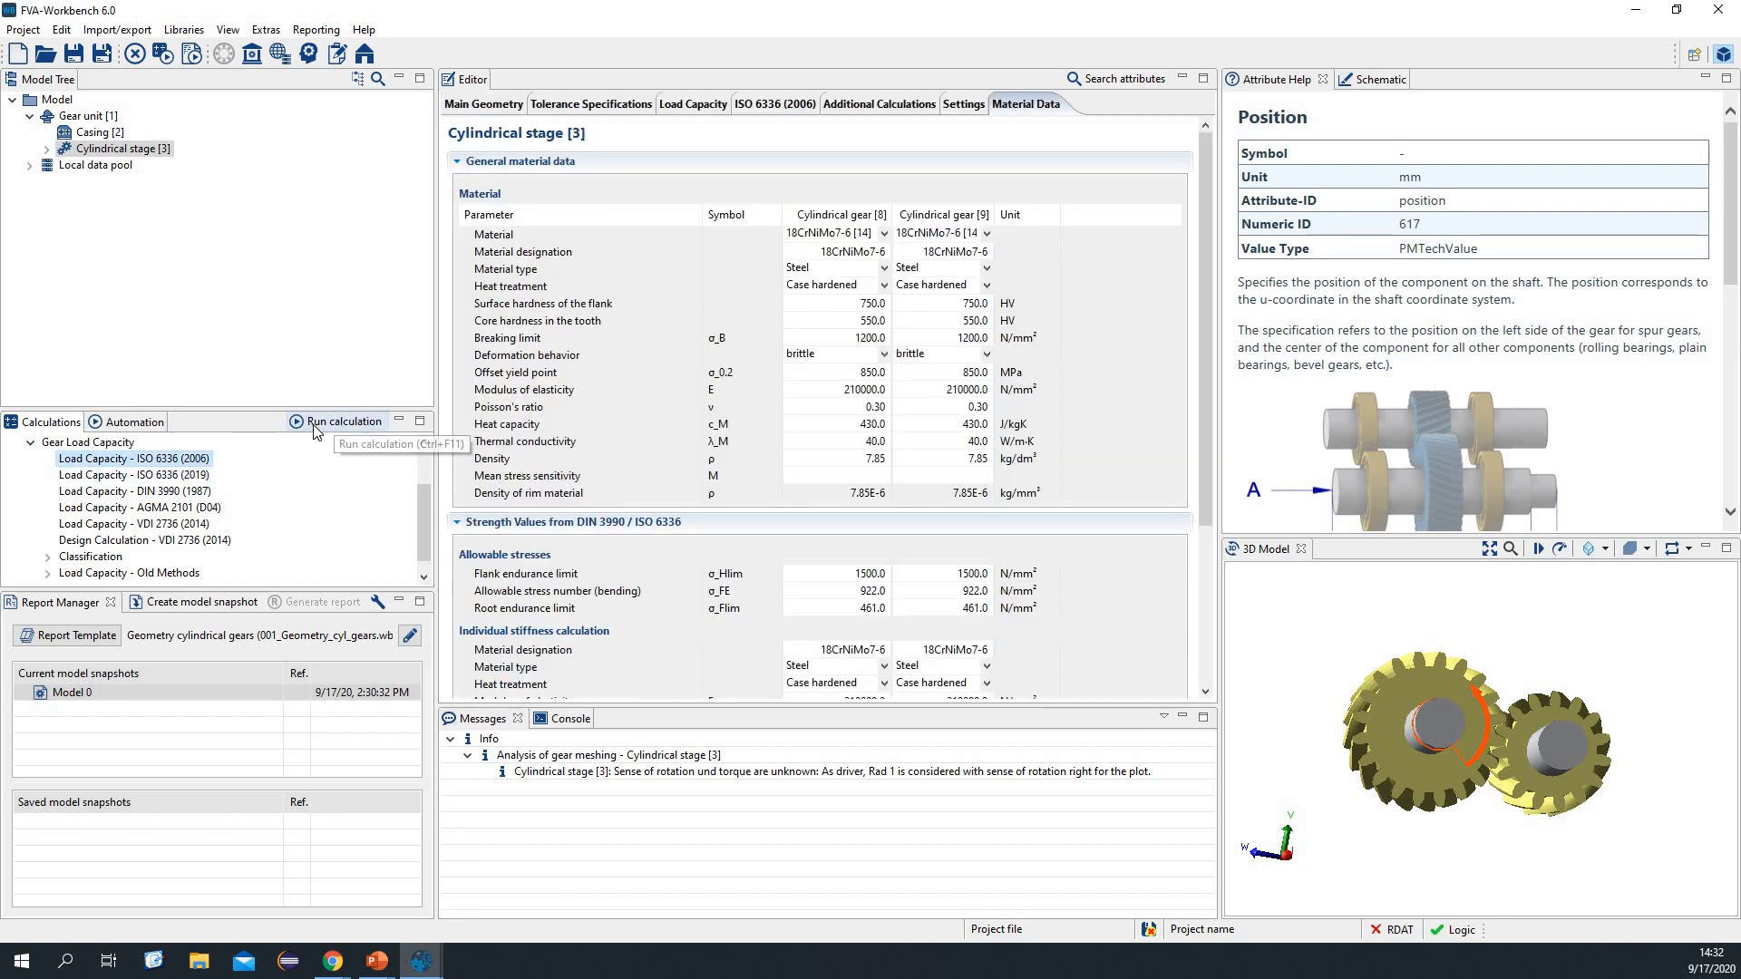
{"action": "left_click", "coordinate": [332, 427]}
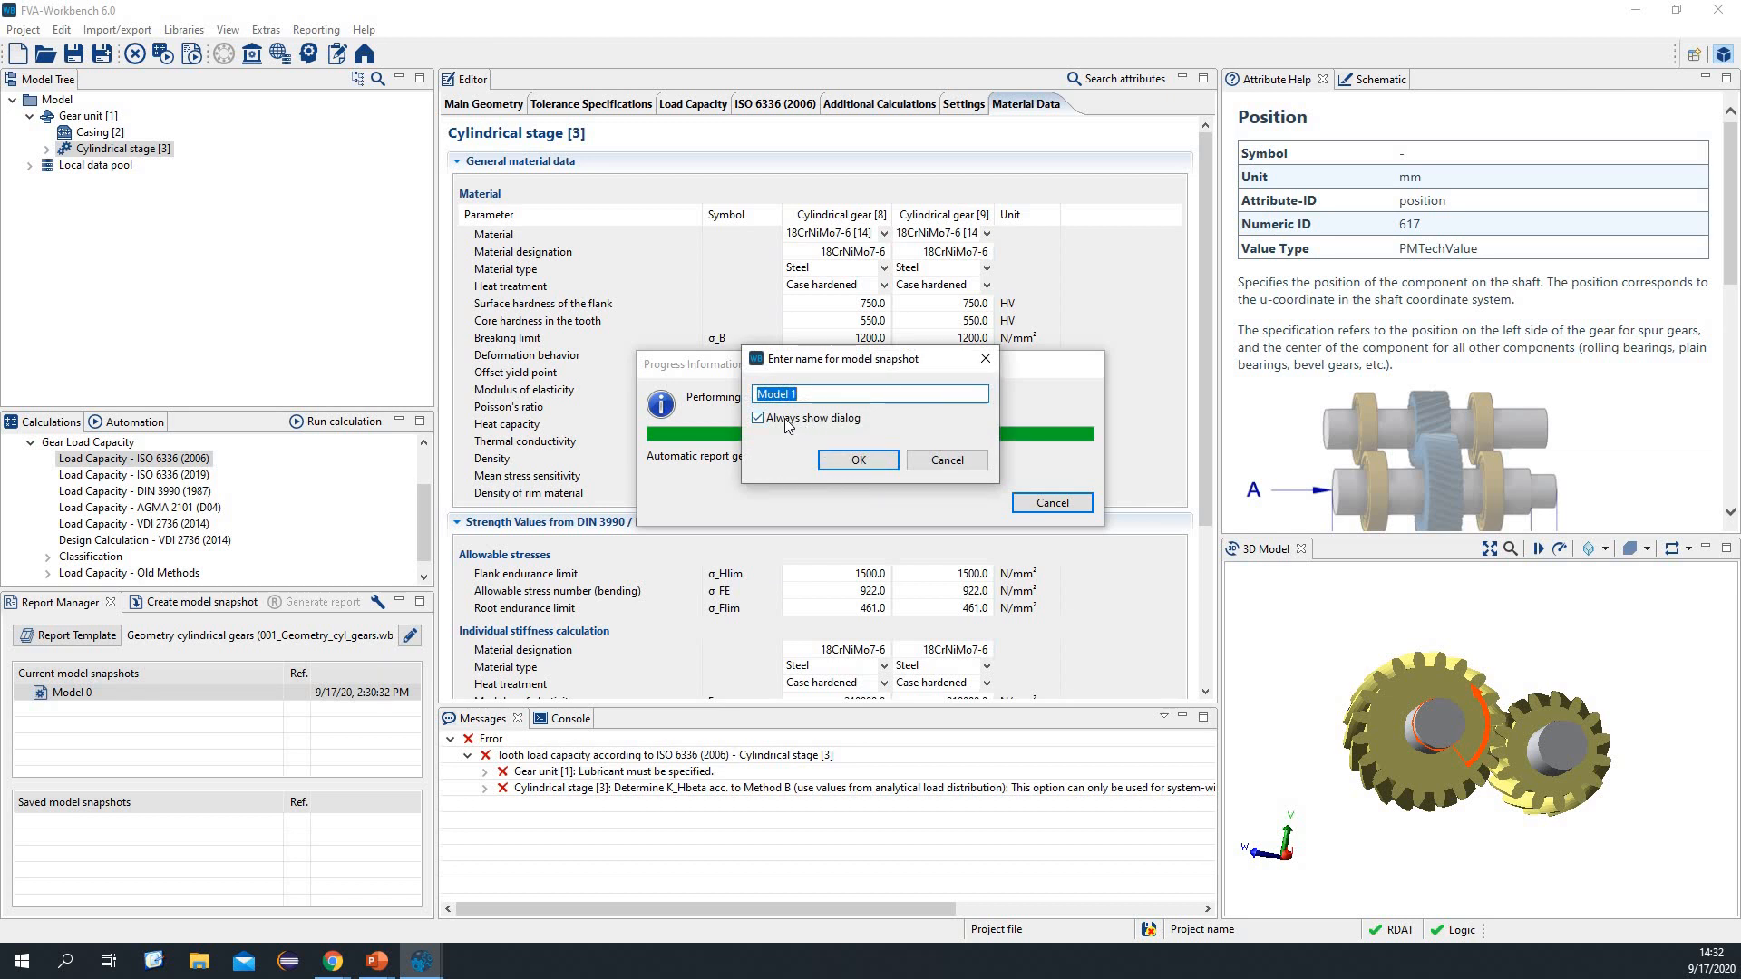
{"action": "left_click", "coordinate": [857, 462]}
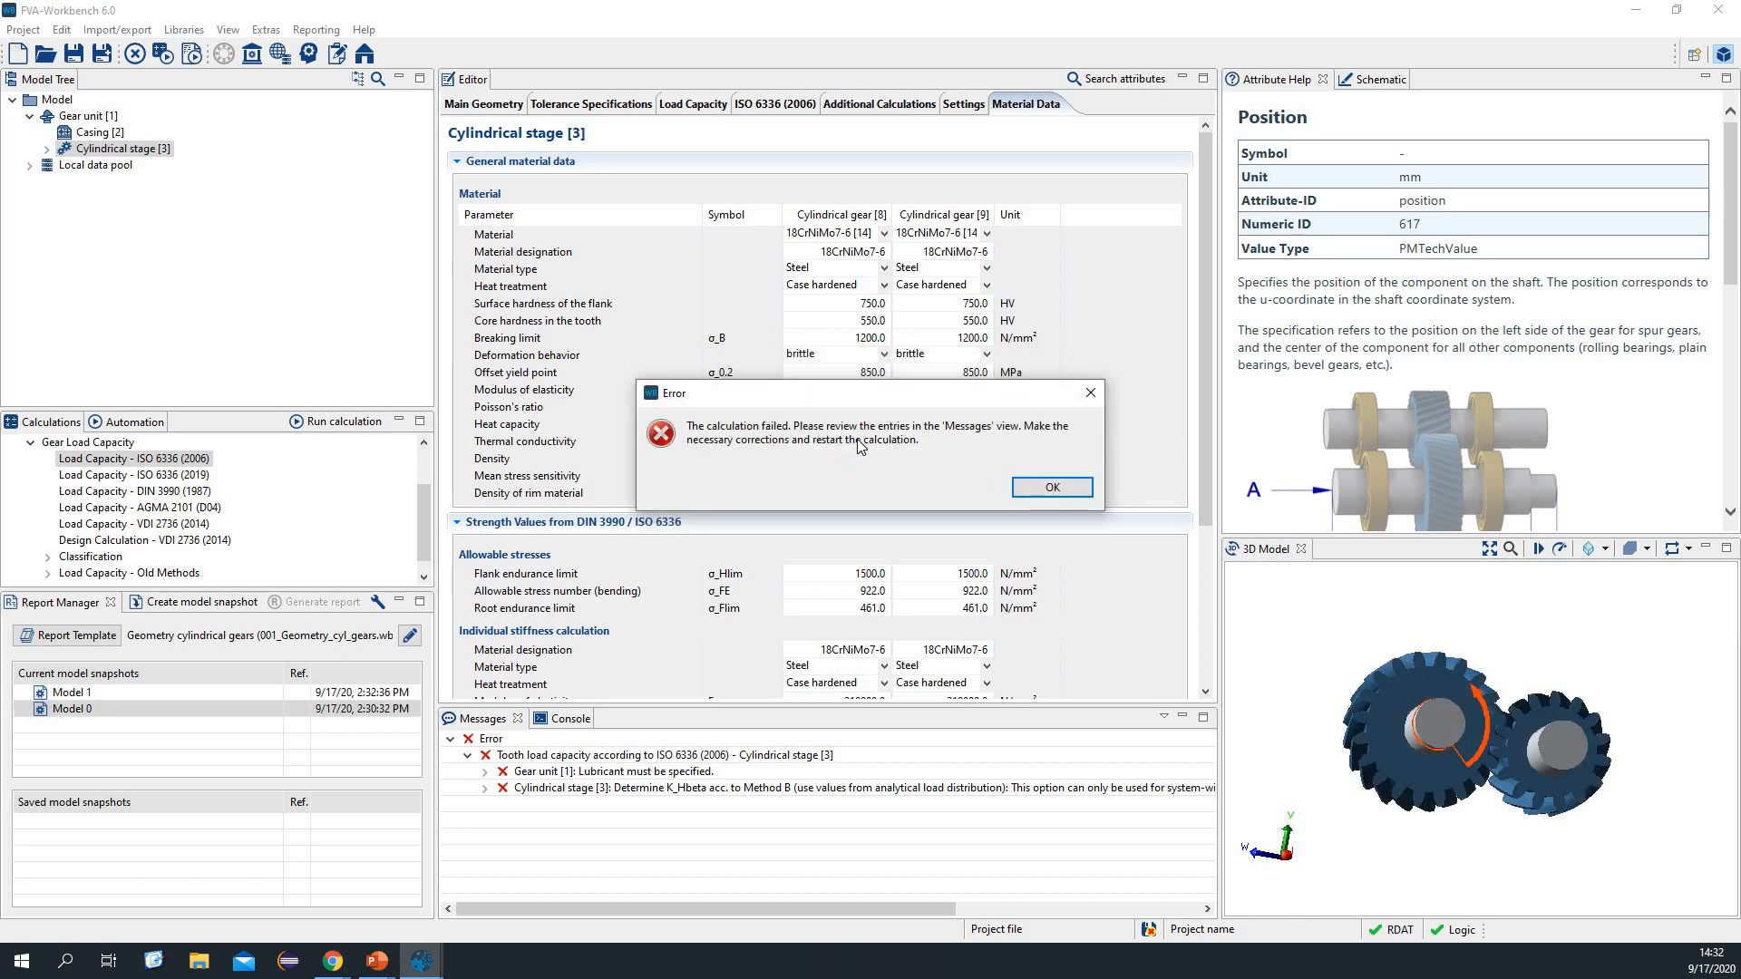
{"action": "left_click", "coordinate": [1065, 491]}
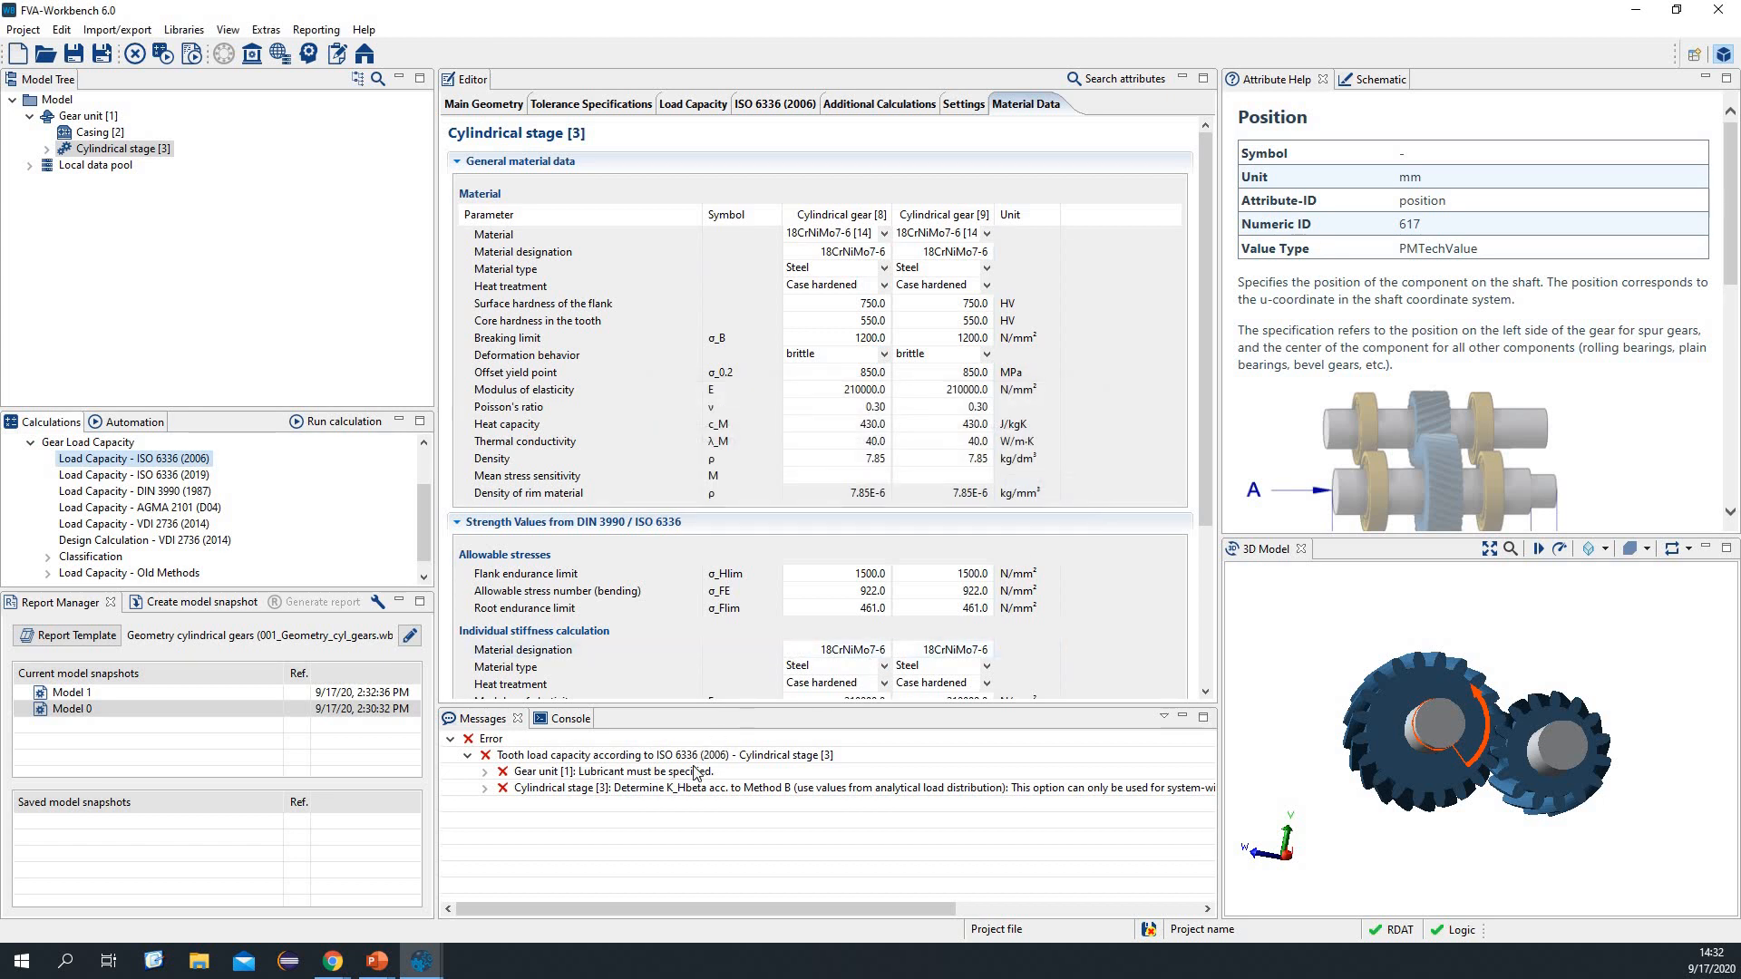
Step: Go to the missing lubricant entry from the error message and assign ISO-VG-100 from the database to the gear unit
{"action": "left_click", "coordinate": [560, 775]}
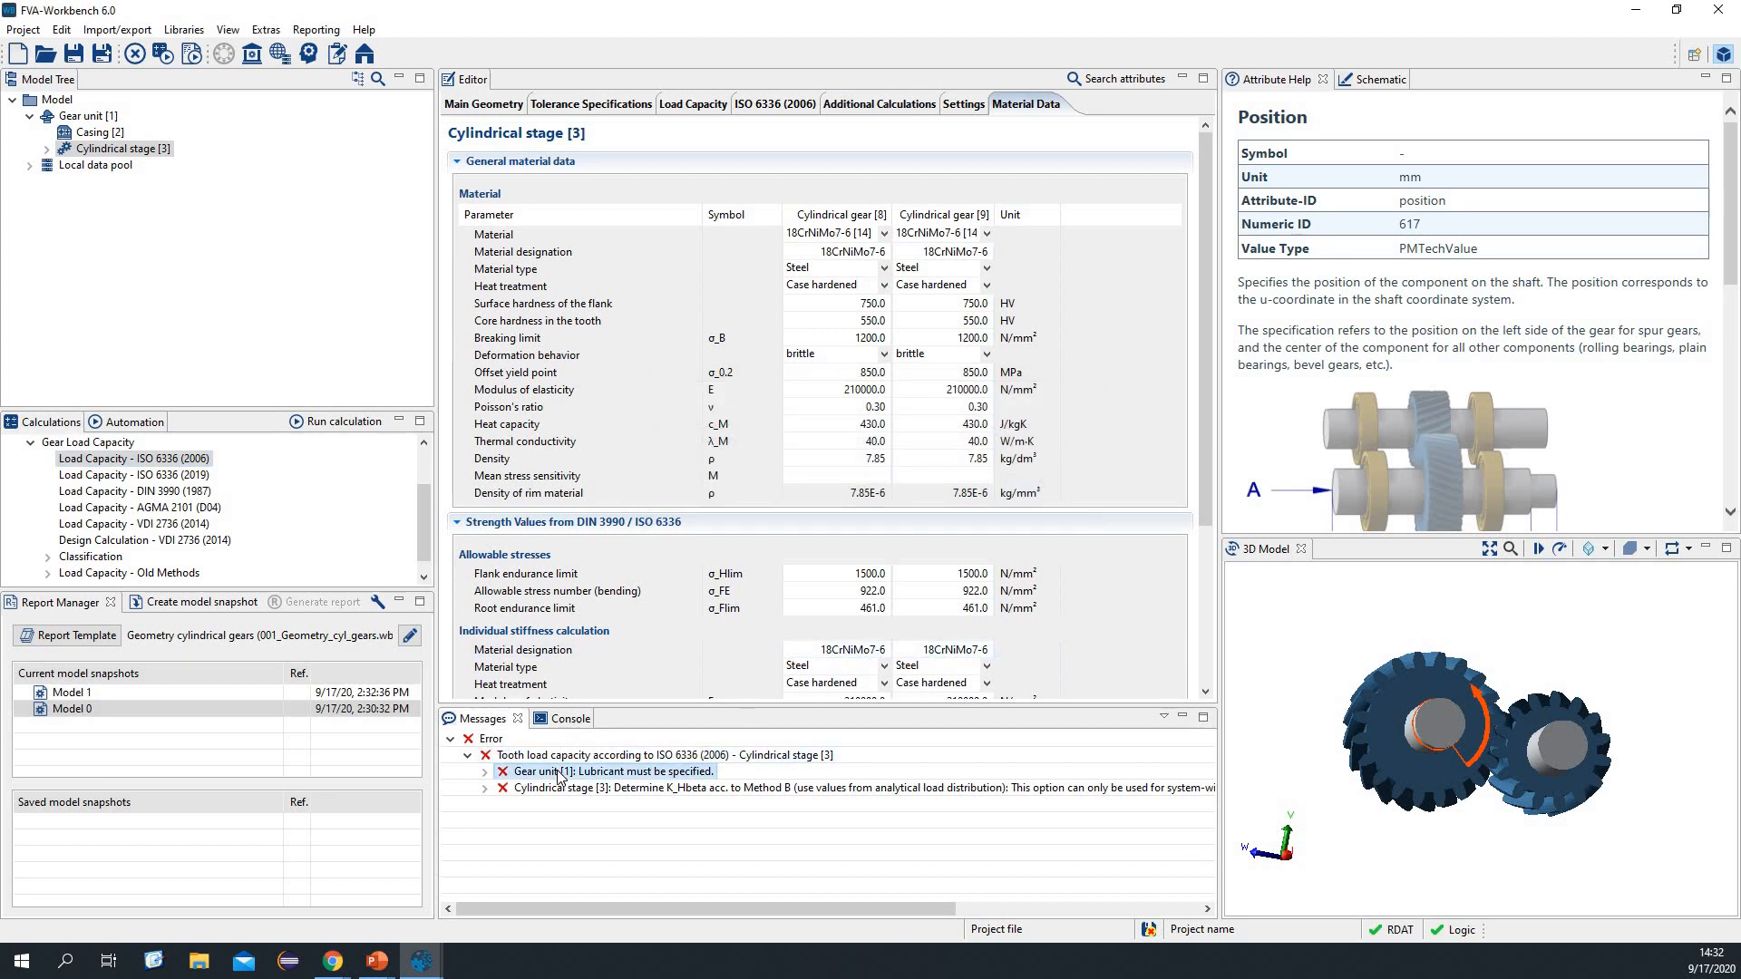
{"action": "right_click", "coordinate": [618, 772]}
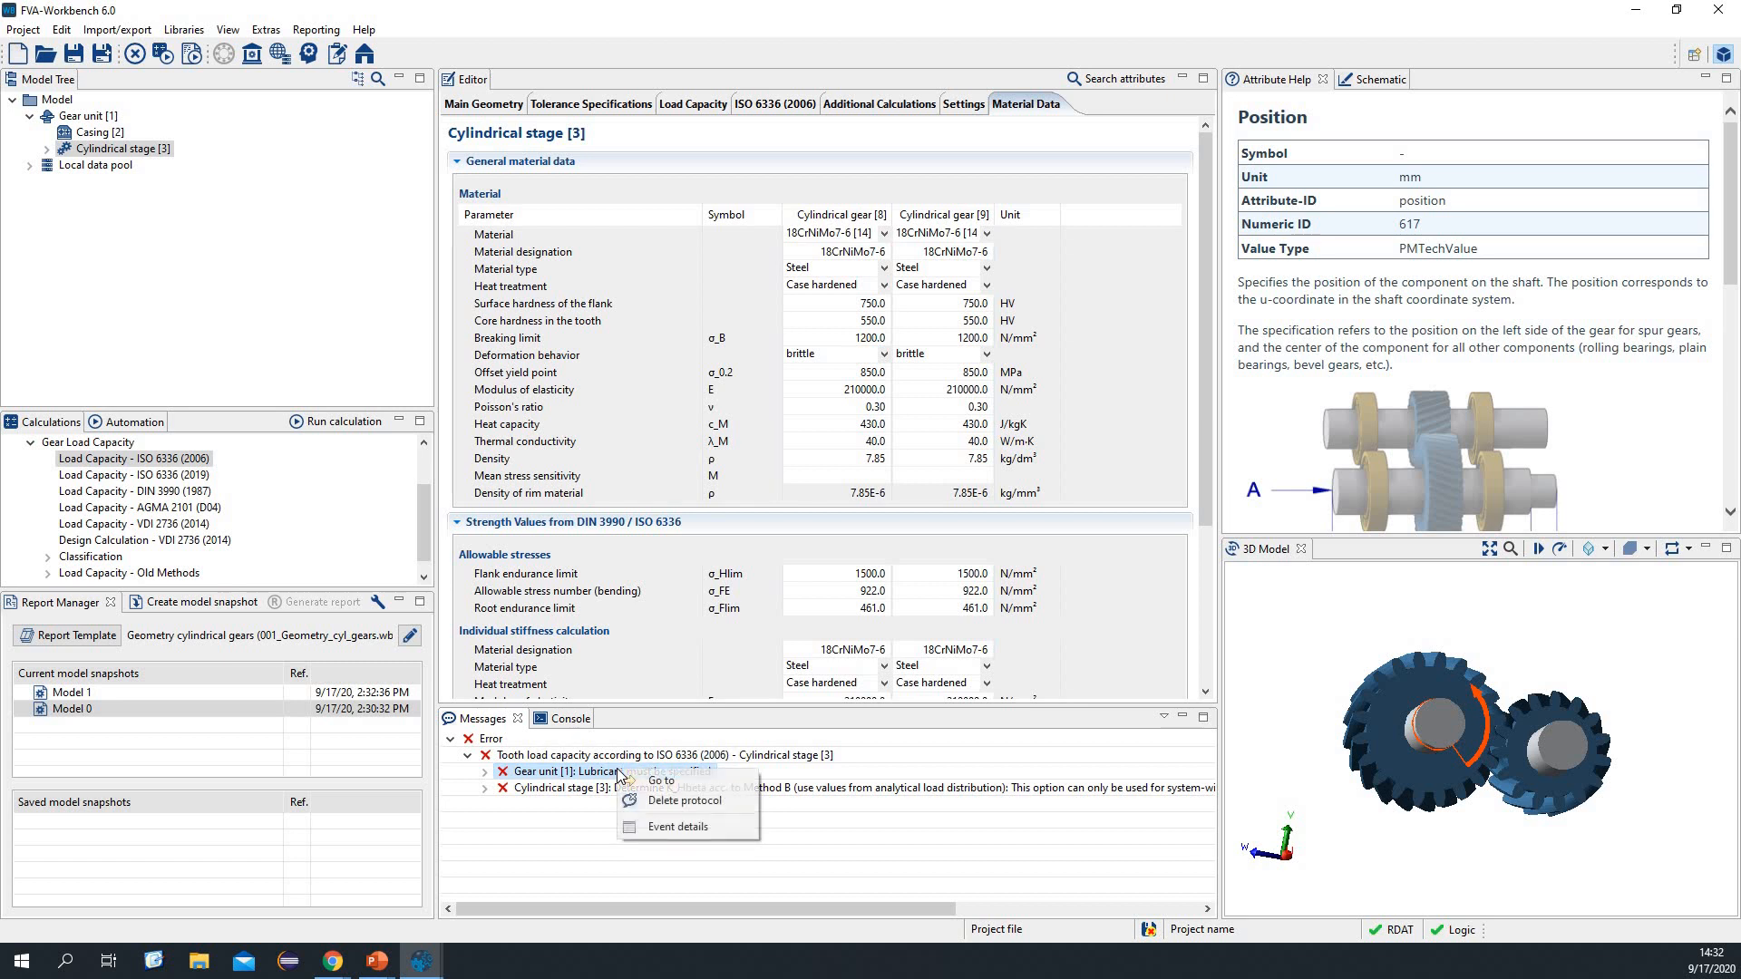
{"action": "left_click", "coordinate": [672, 781]}
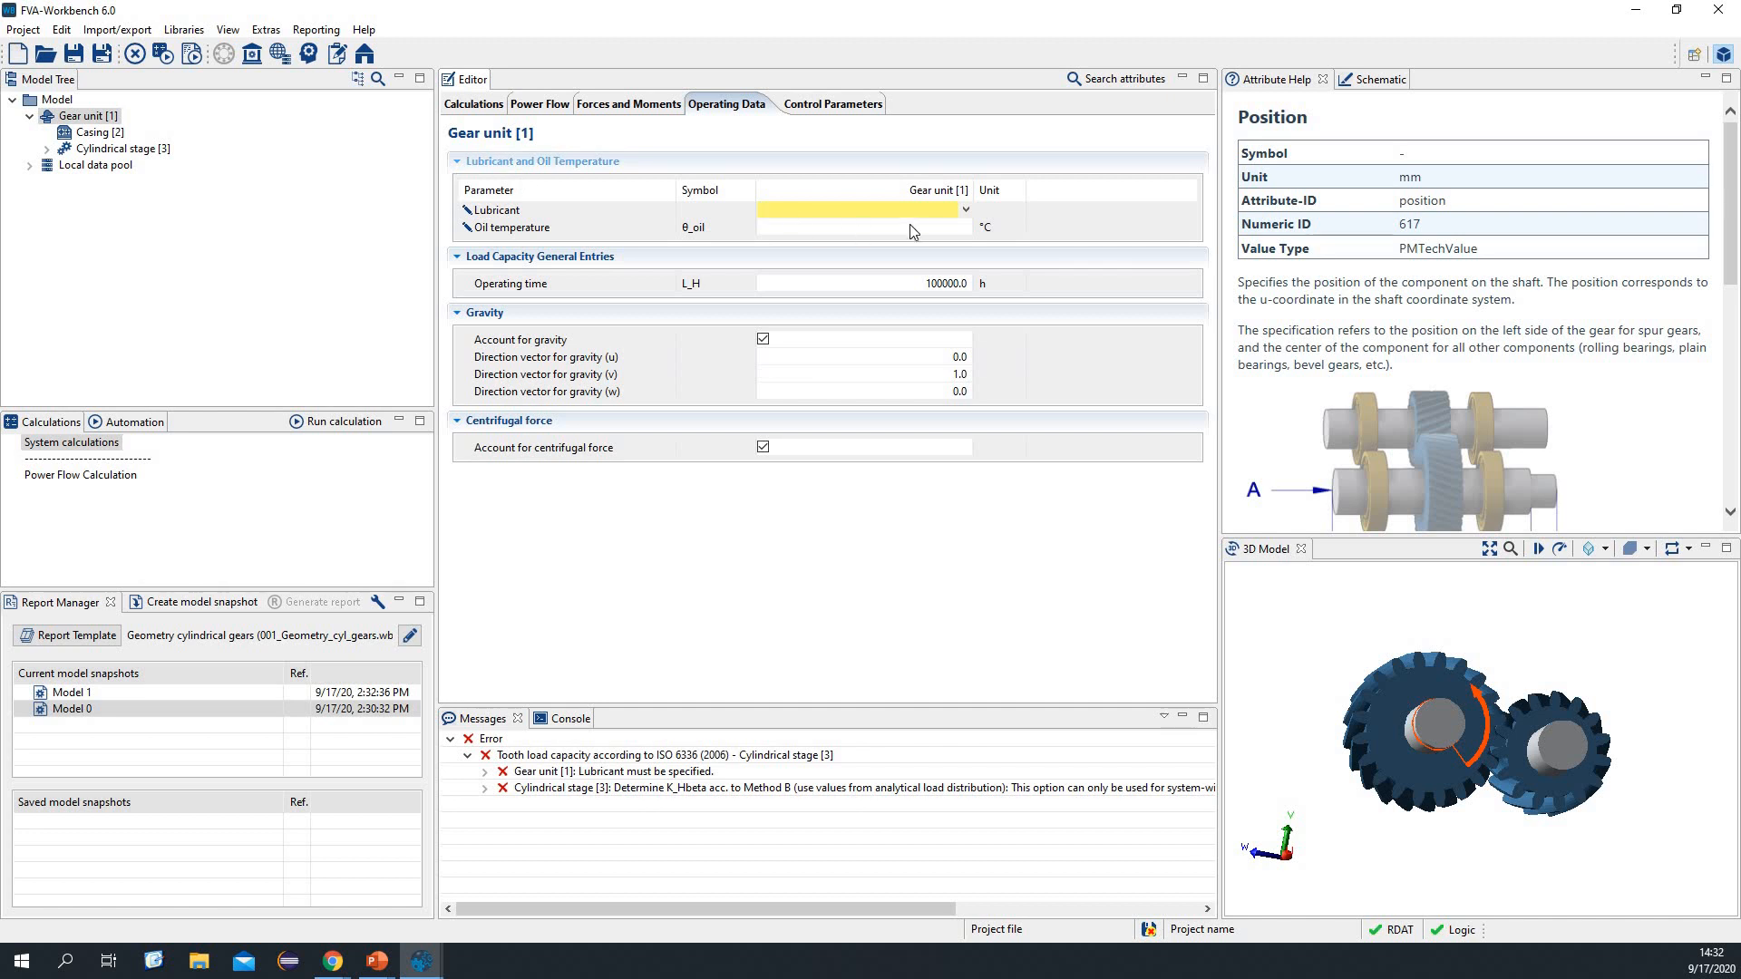
{"action": "left_click", "coordinate": [965, 212]}
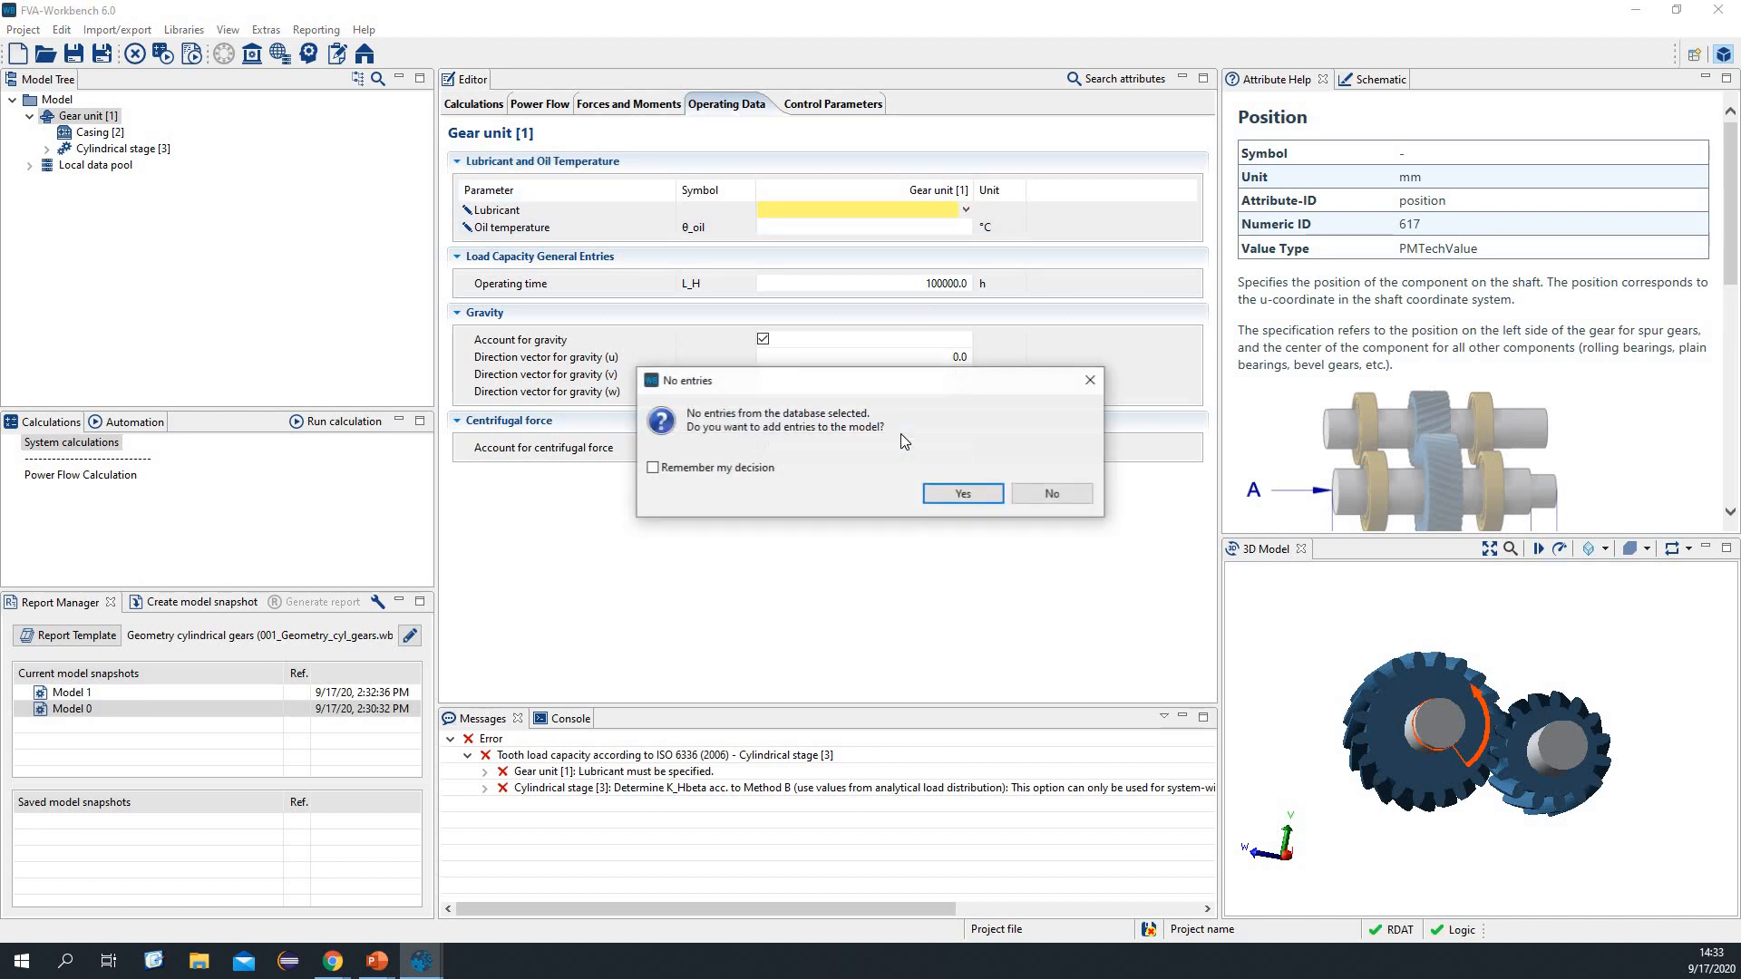
{"action": "left_click", "coordinate": [957, 492]}
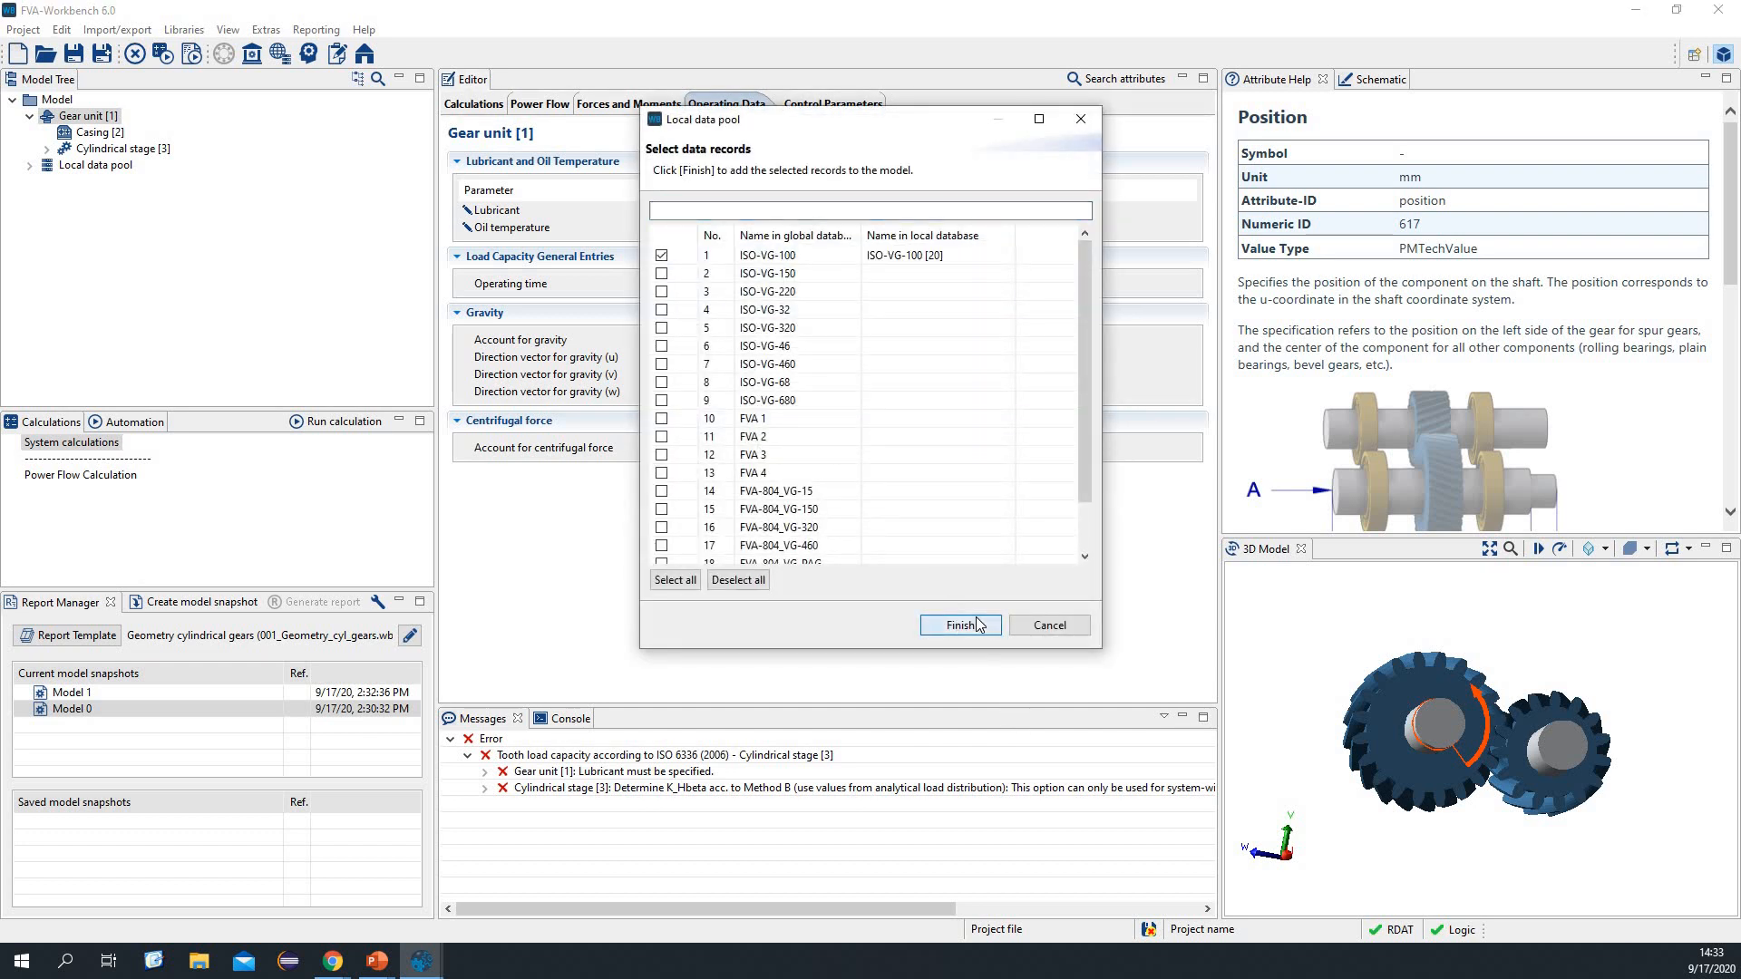
{"action": "left_click", "coordinate": [948, 628]}
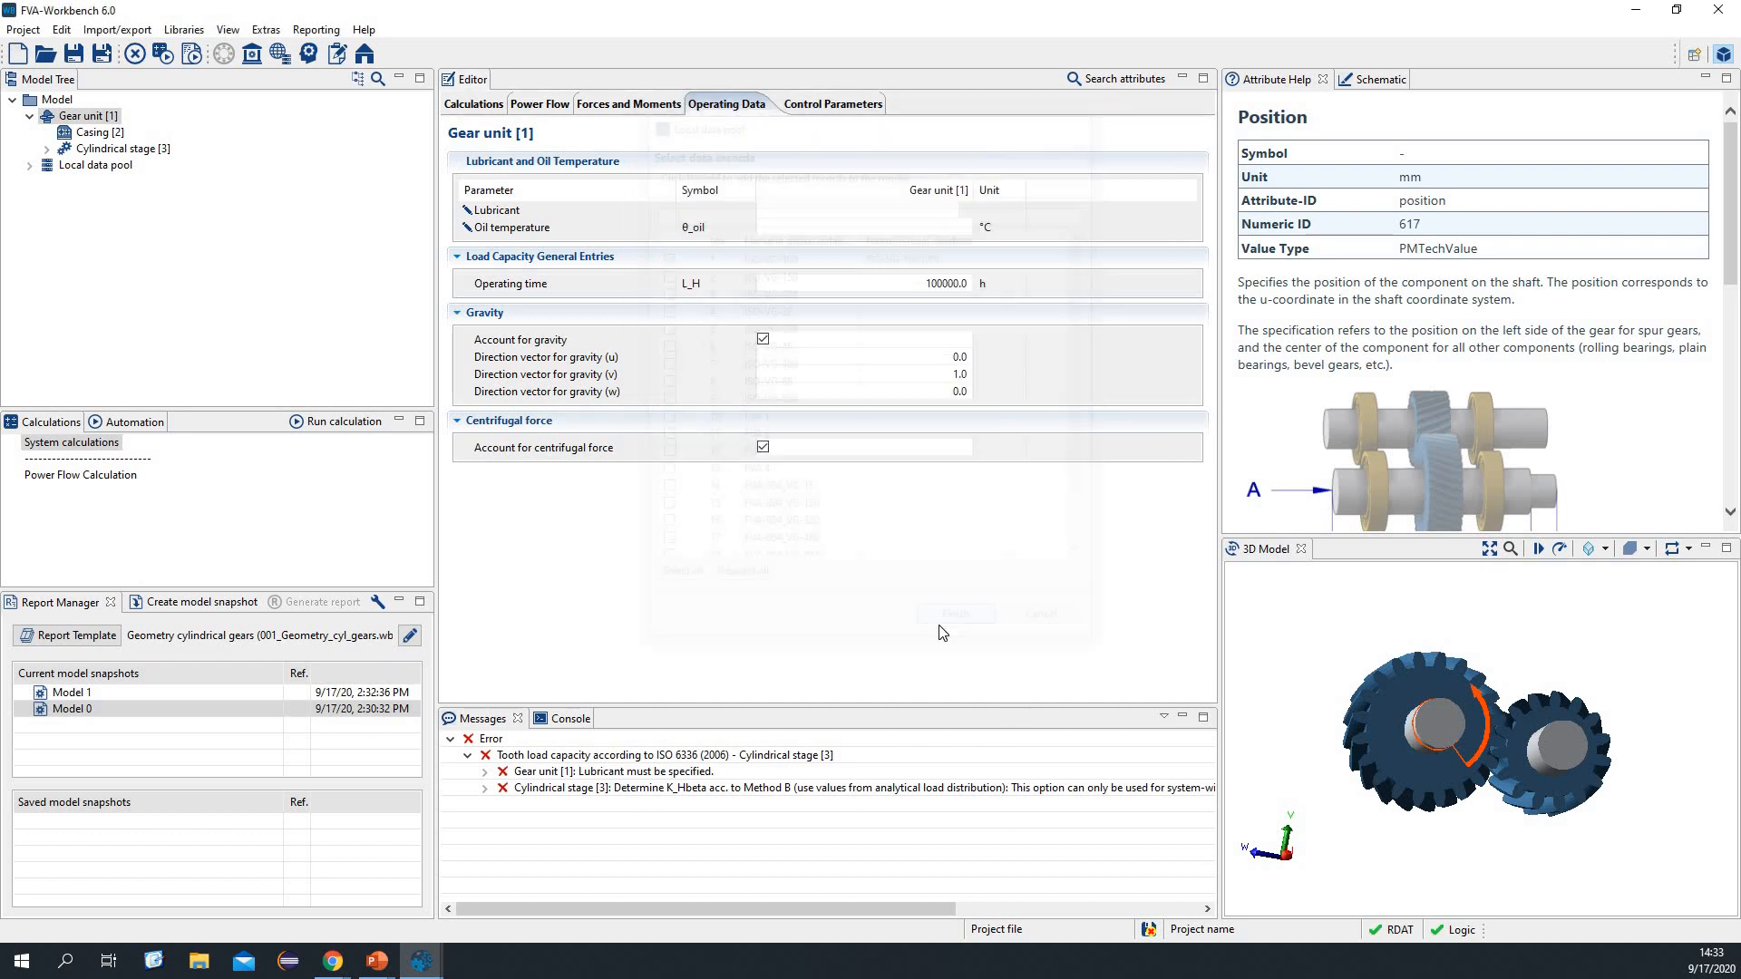
Step: Go to the face load factor from its error message and replace the Method B option for K_Hβ with 1.2
{"action": "right_click", "coordinate": [658, 791]}
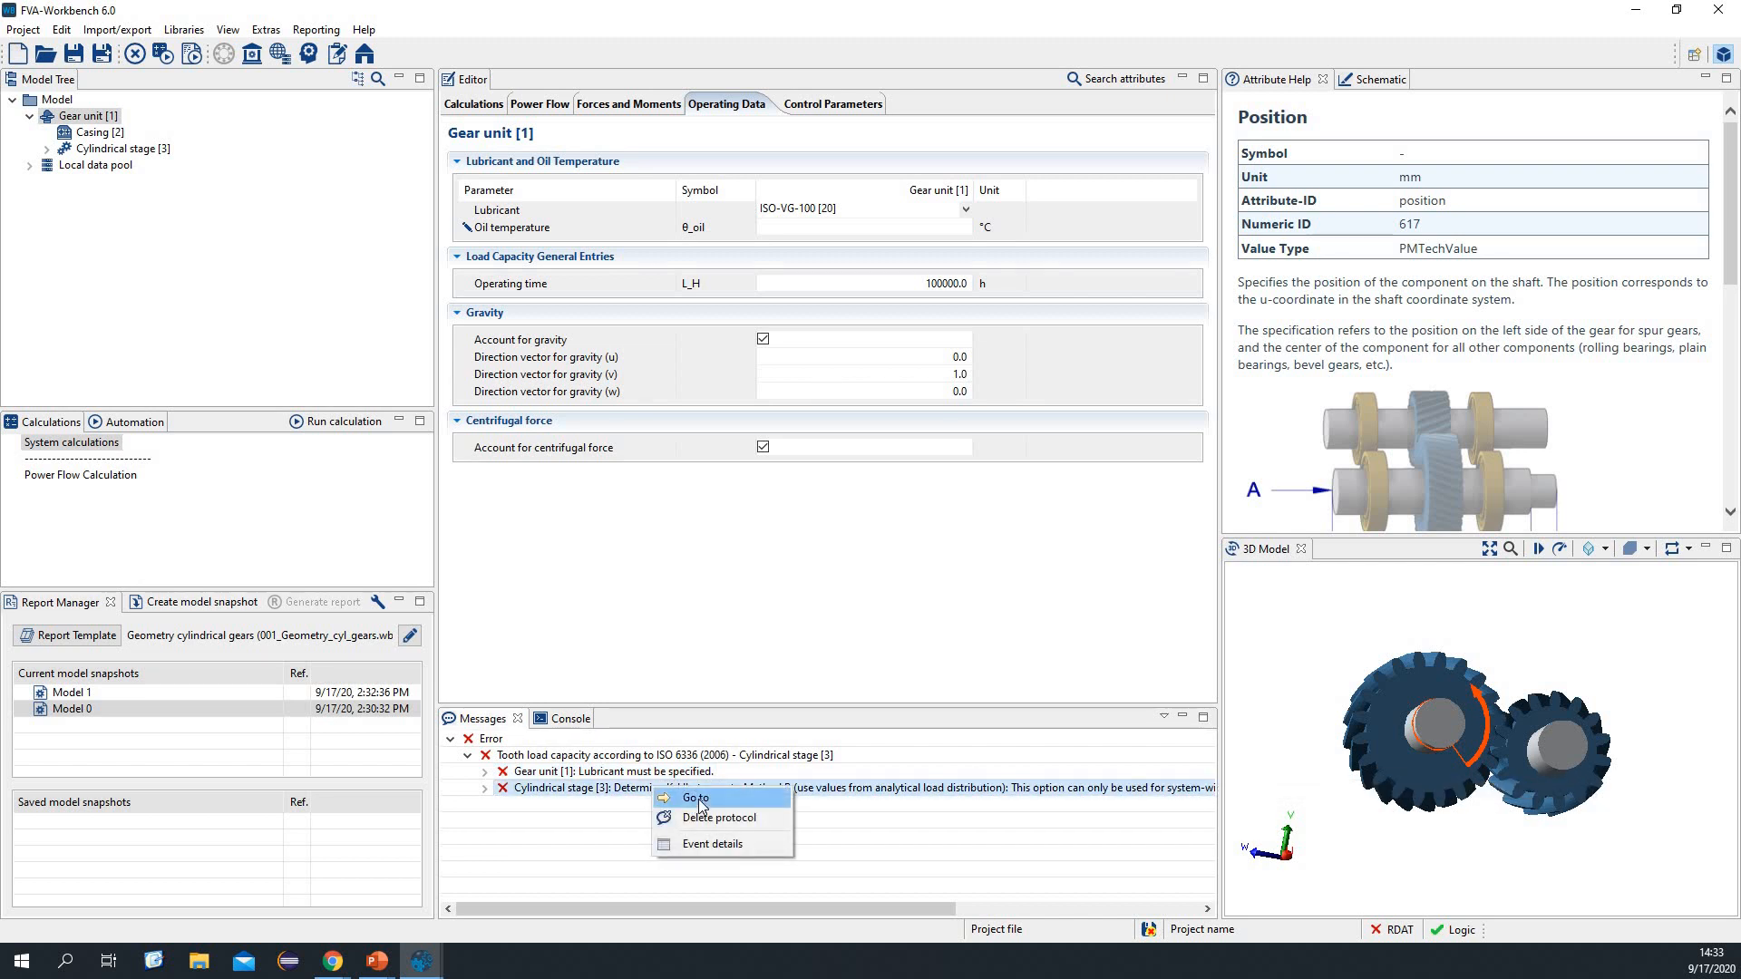
{"action": "left_click", "coordinate": [699, 801]}
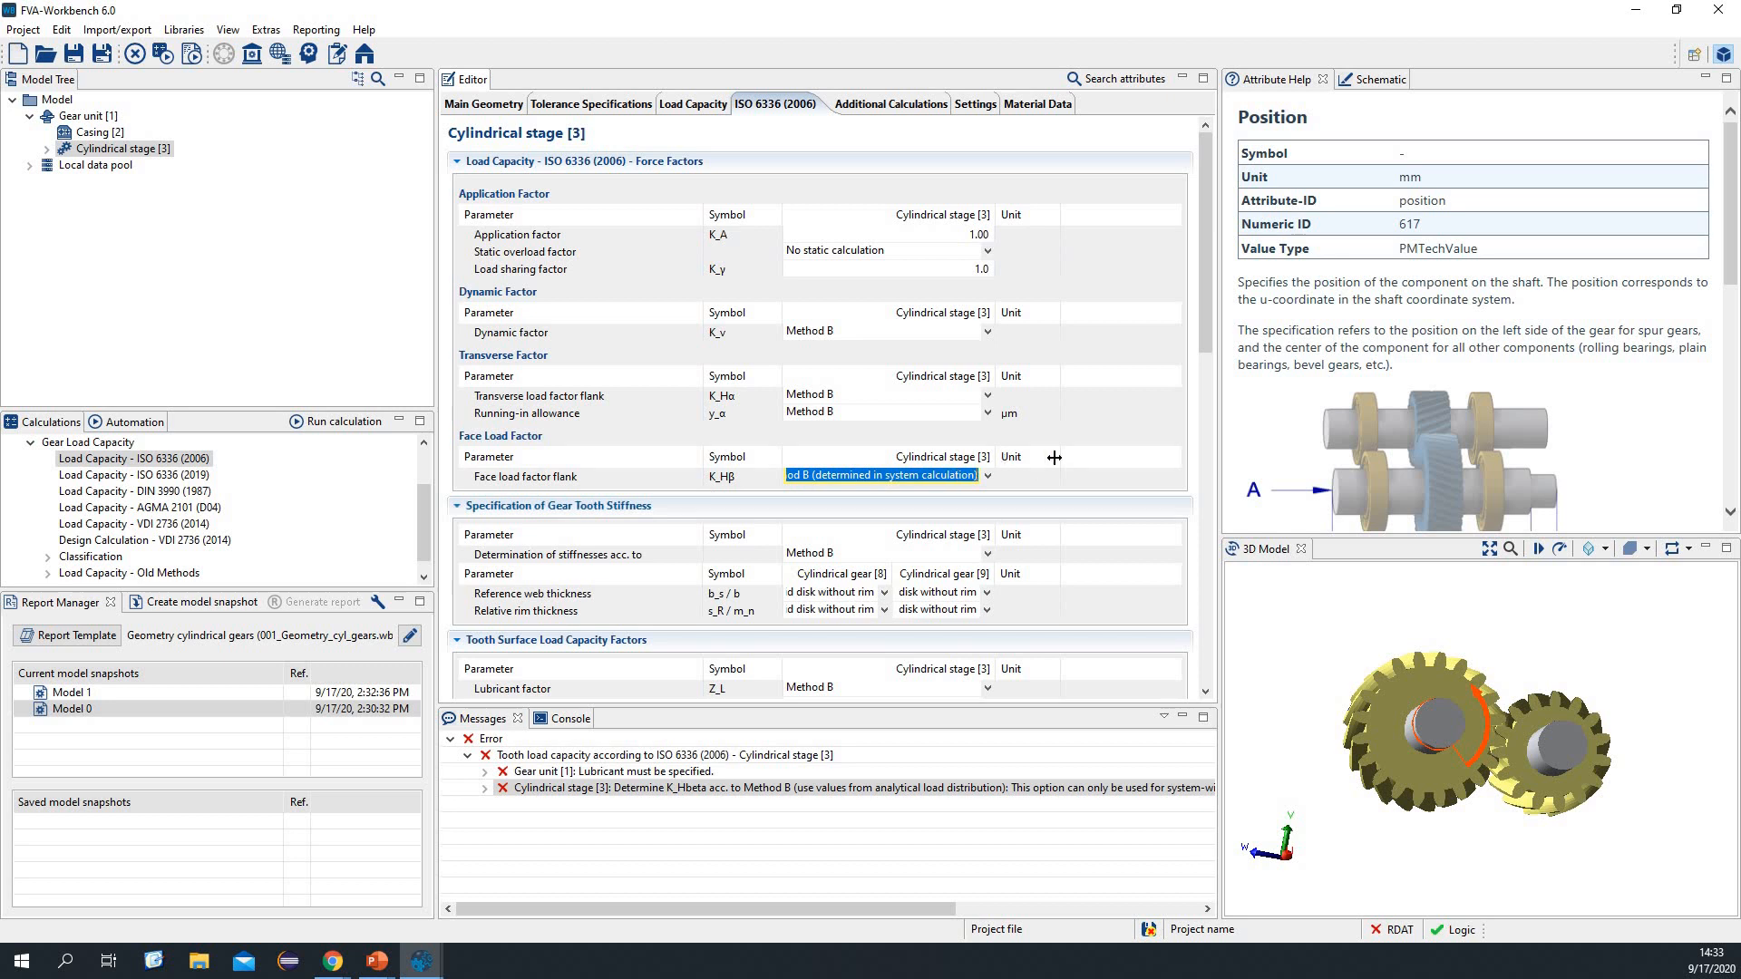
{"action": "left_click", "coordinate": [988, 477]}
{"action": "left_click", "coordinate": [925, 500]}
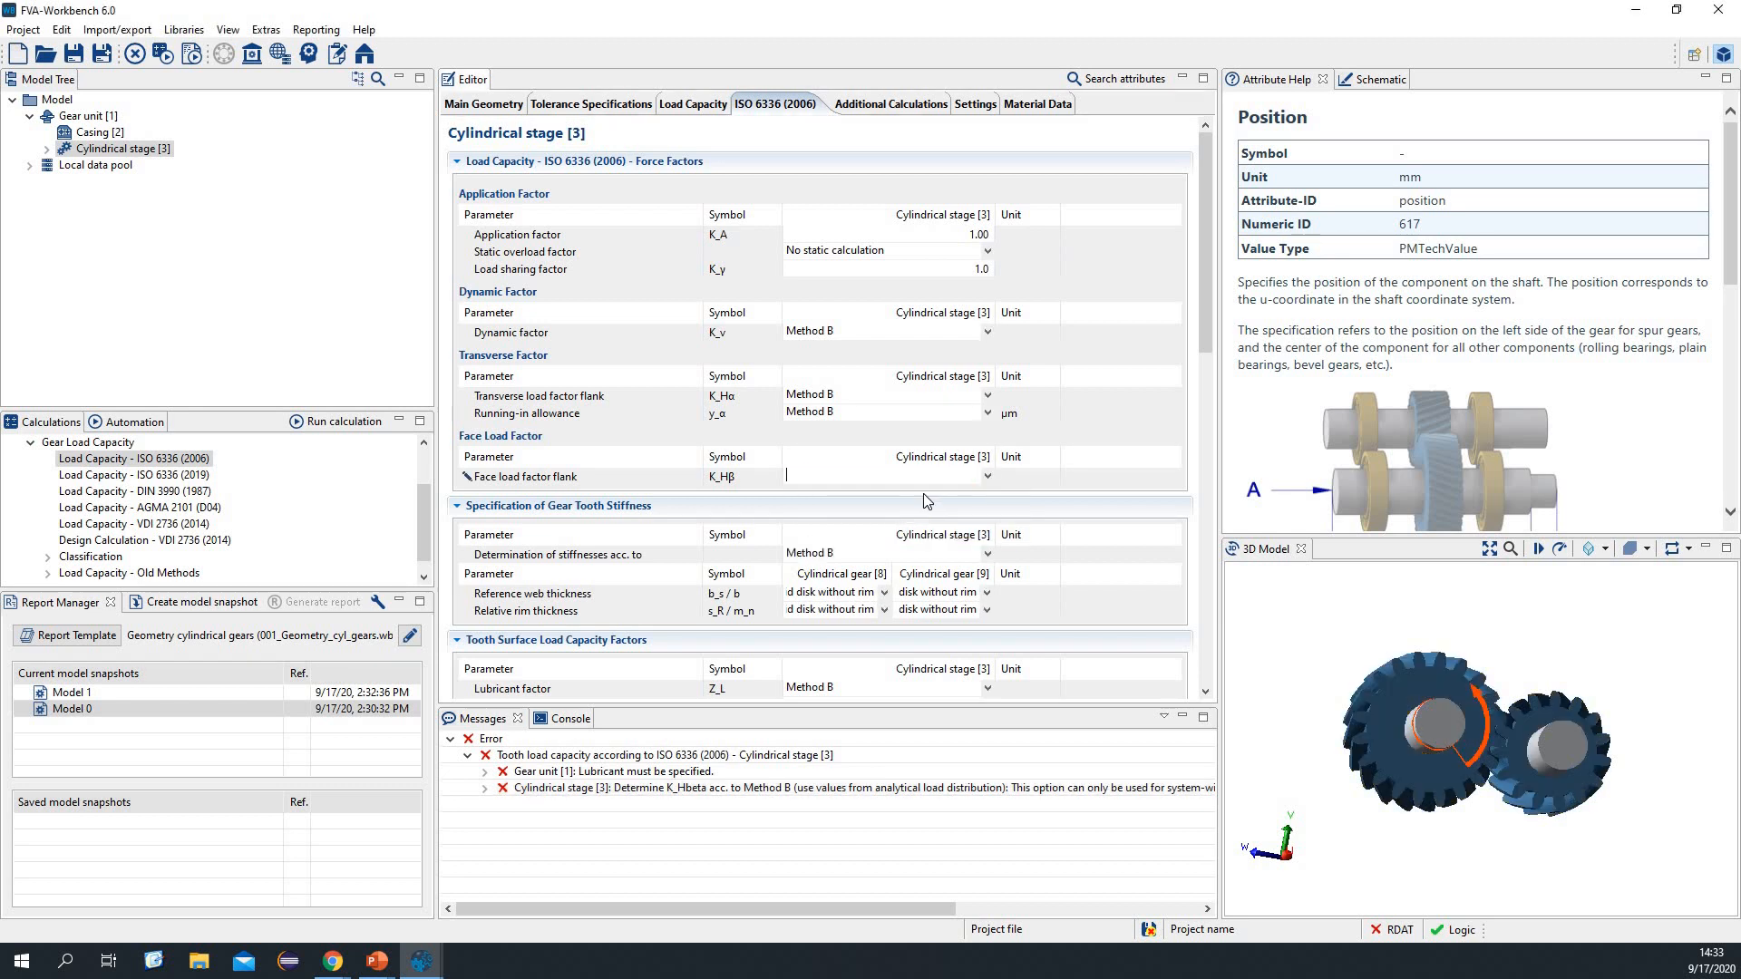
{"action": "type", "text": "1.2"}
Step: Run the ISO 6336 (2006) load capacity calculation again and name its model snapshot "ISO 6336 - 2006"
{"action": "left_click", "coordinate": [336, 423]}
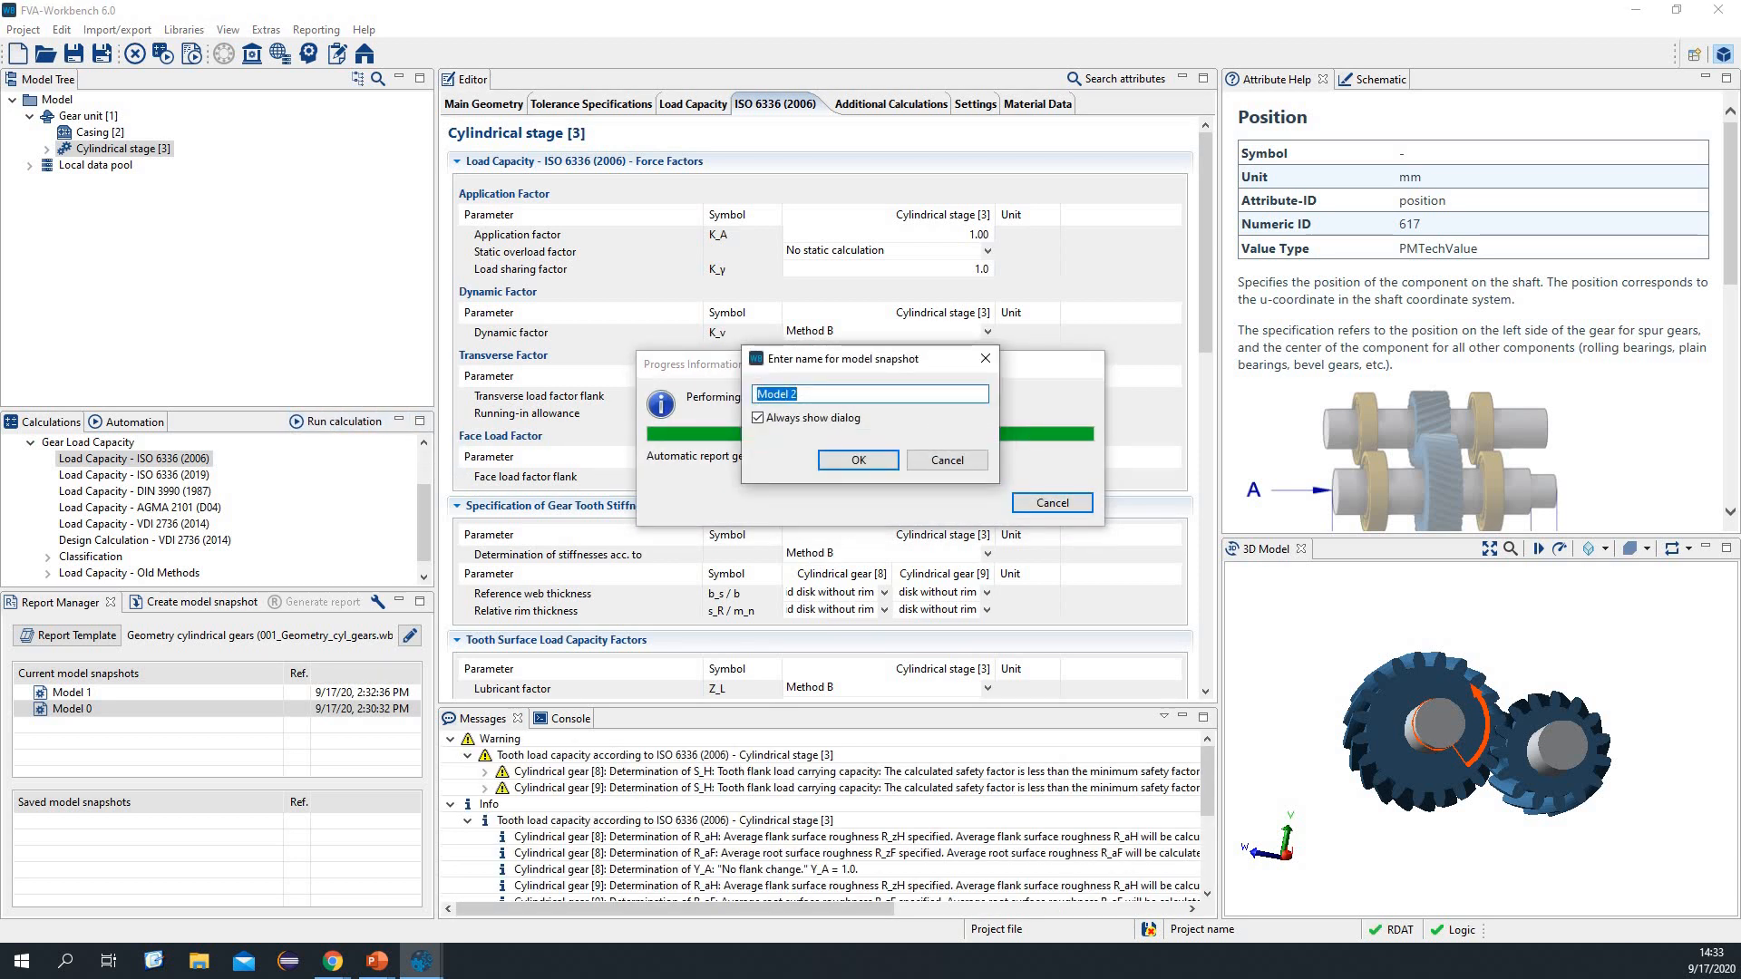
{"action": "type", "text": "ISO 6336 - 2006"}
{"action": "key", "text": "Return"}
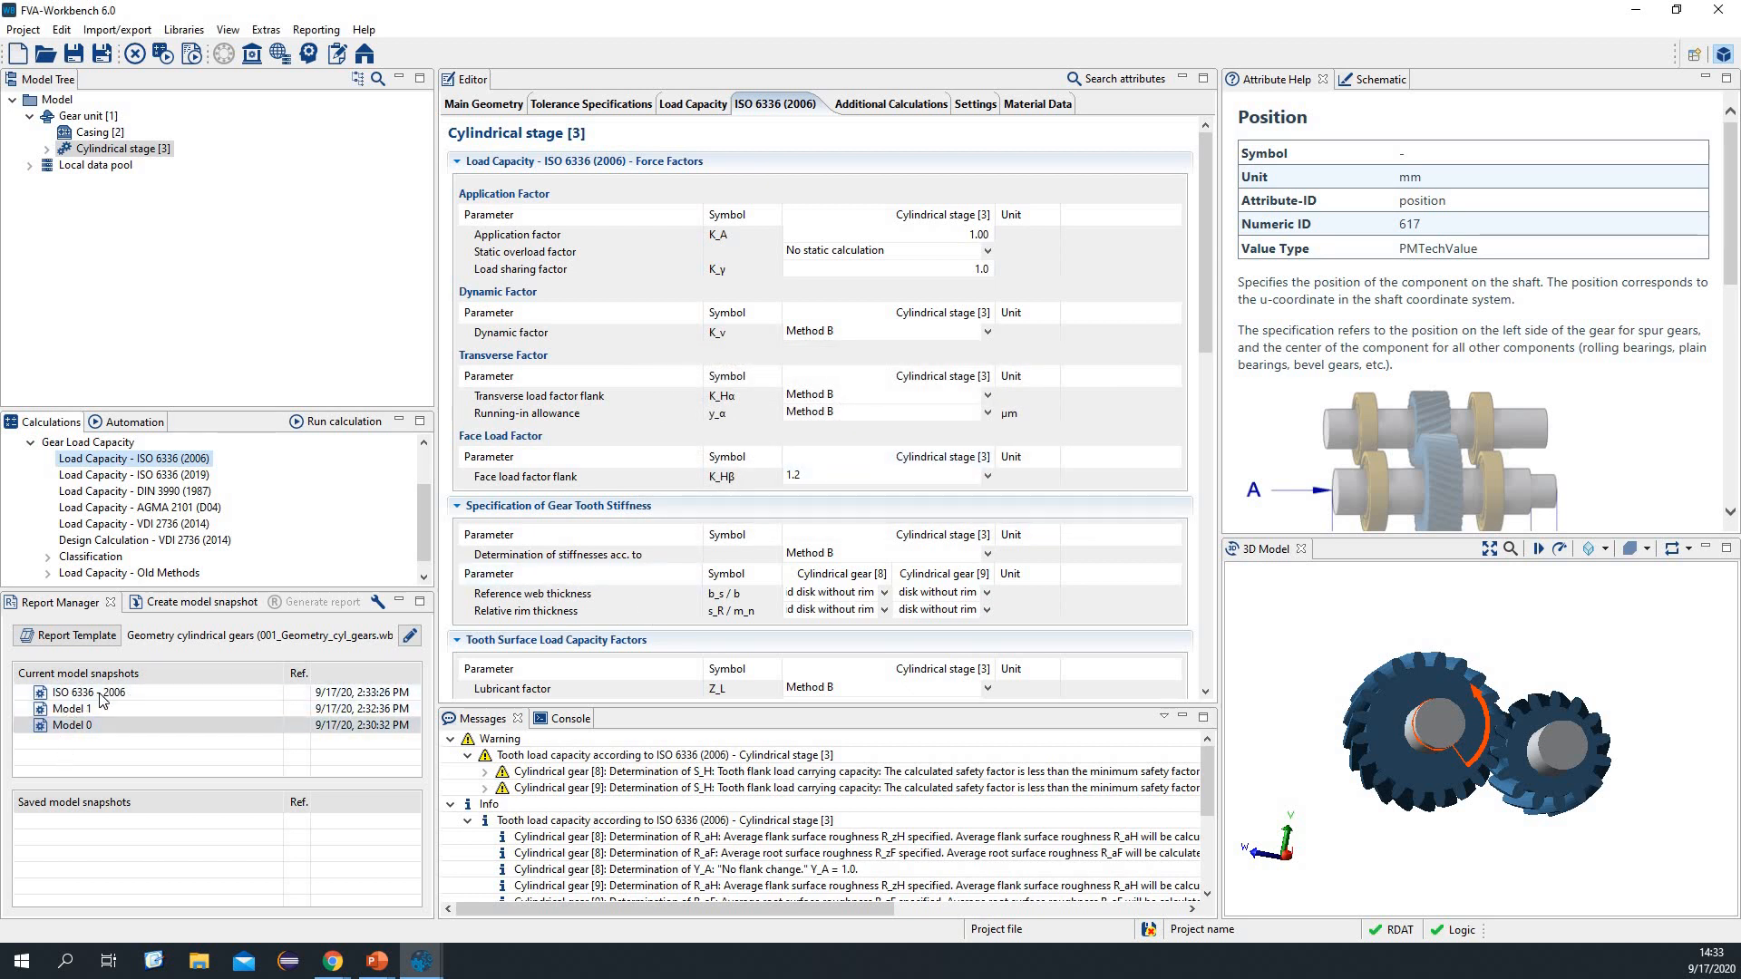
Step: Run the Load Capacity - ISO 6336 (2019) calculation and name its model snapshot "ISO 6336 - 2019"
{"action": "left_click", "coordinate": [88, 478]}
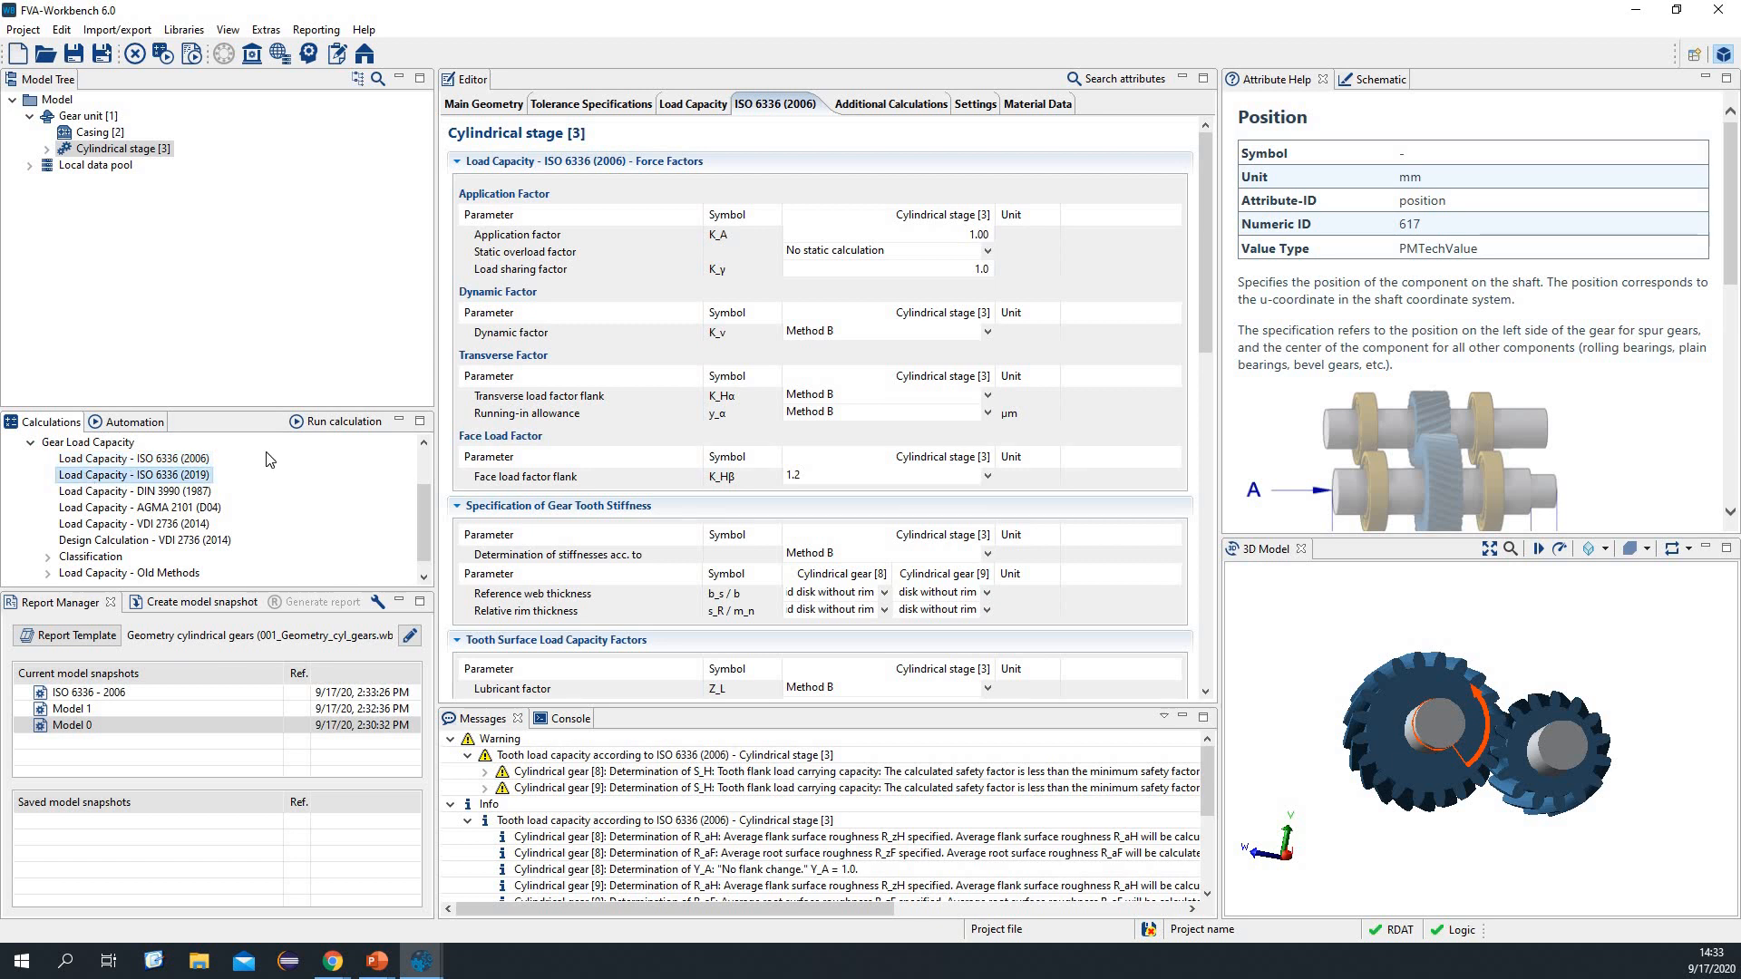
{"action": "left_click", "coordinate": [345, 422]}
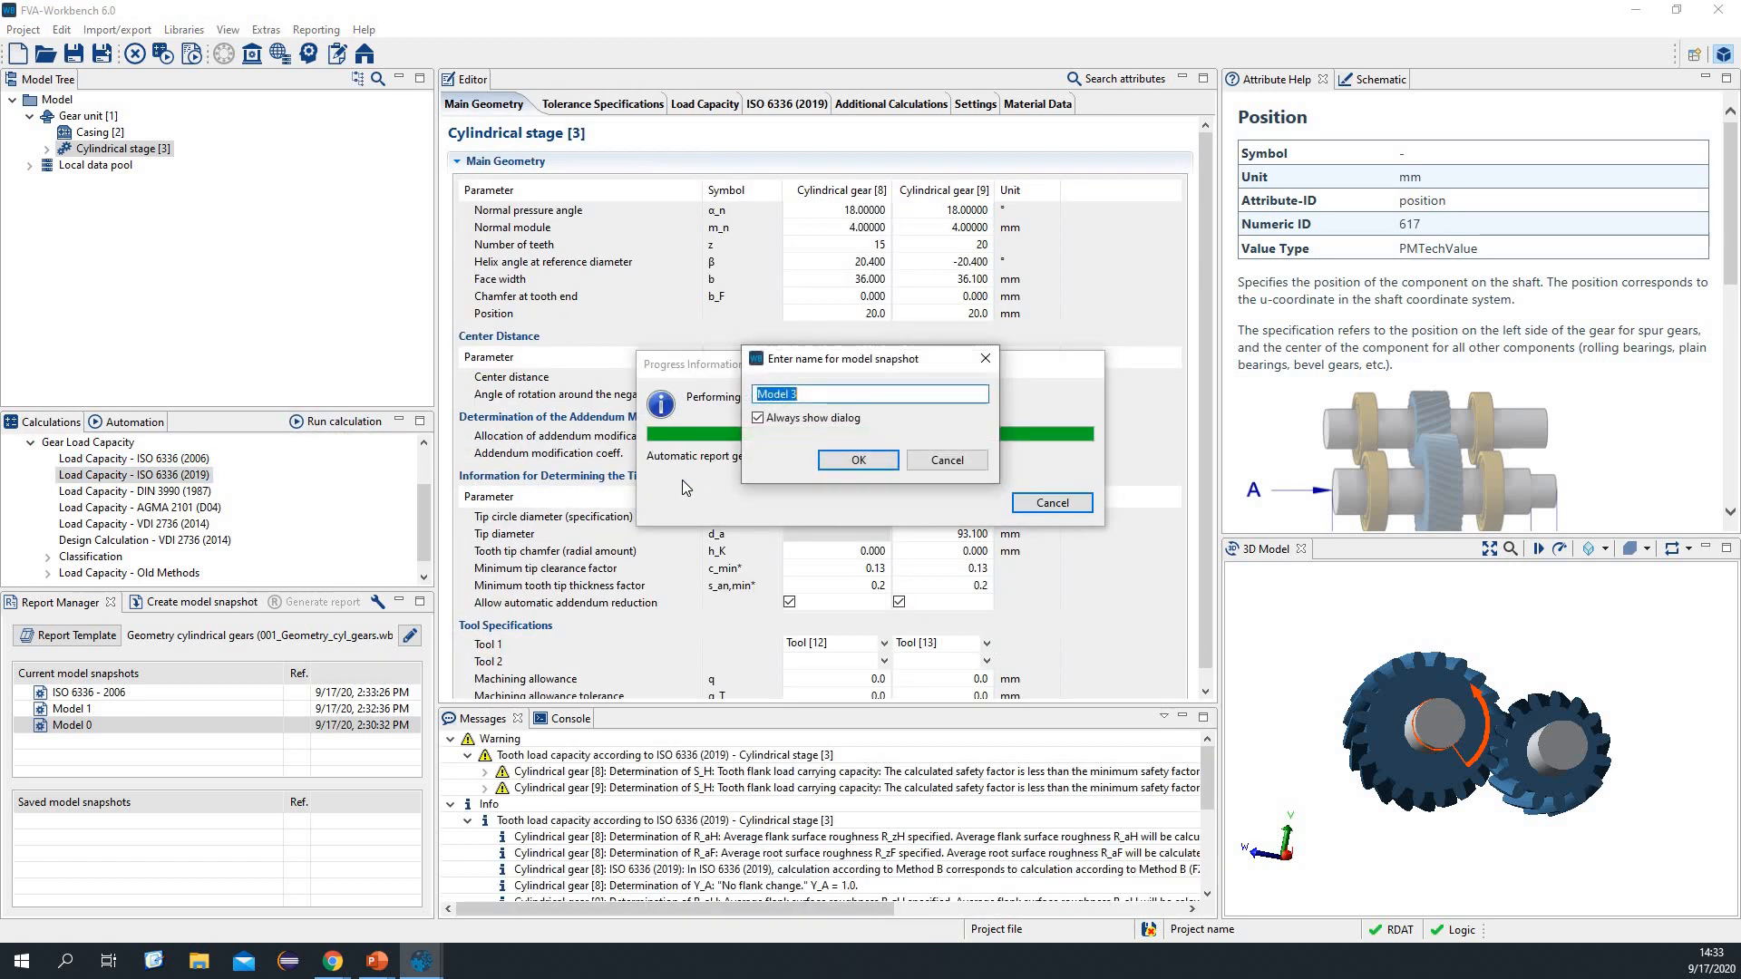
{"action": "type", "text": "ISO 6336 - 2019"}
{"action": "key", "text": "Return"}
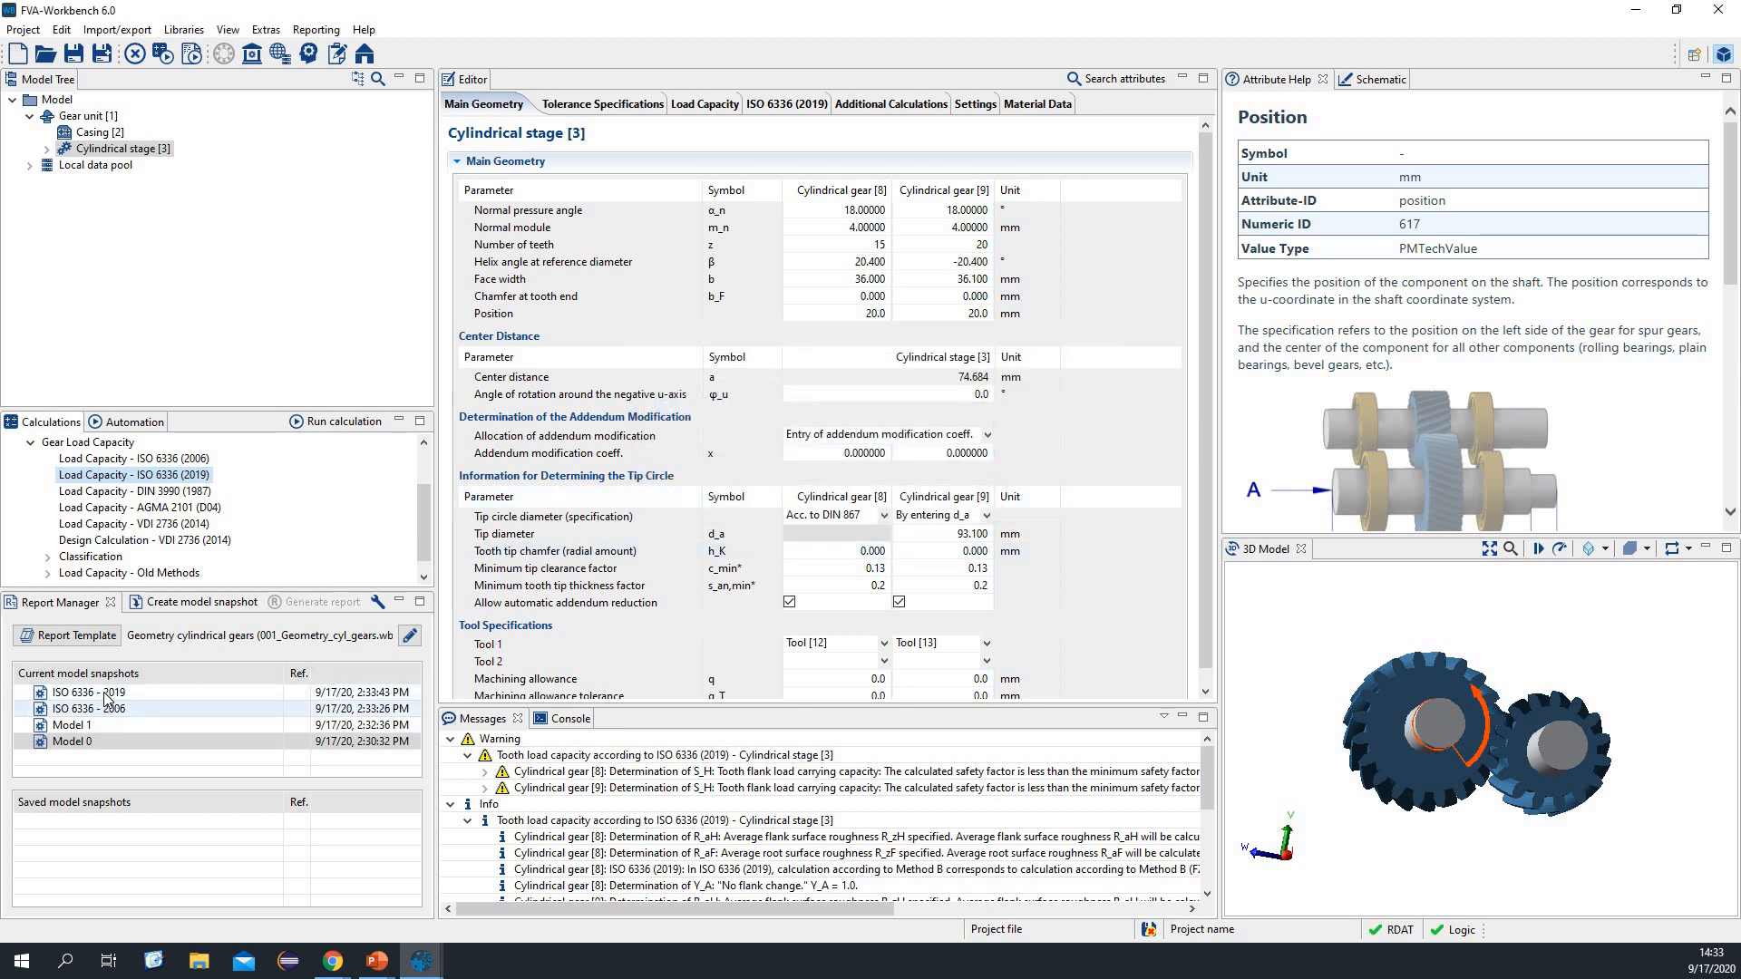
Step: Change the report template to the predefined System report
{"action": "left_click", "coordinate": [78, 638]}
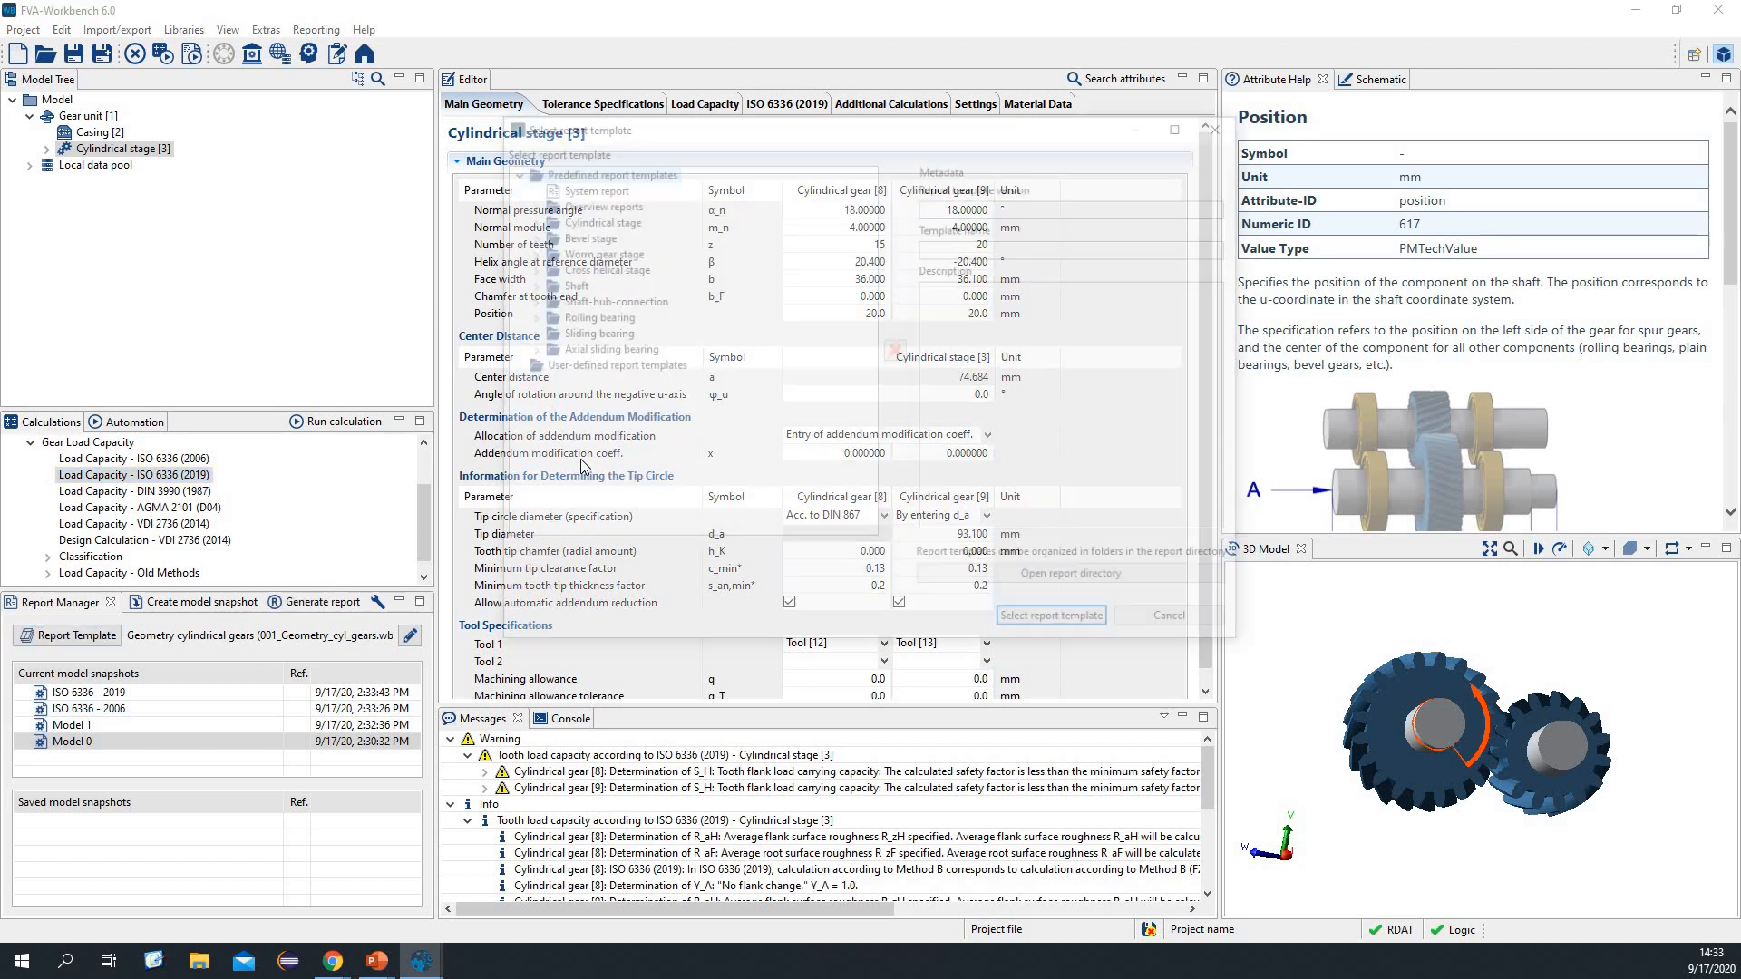
{"action": "left_click", "coordinate": [560, 186]}
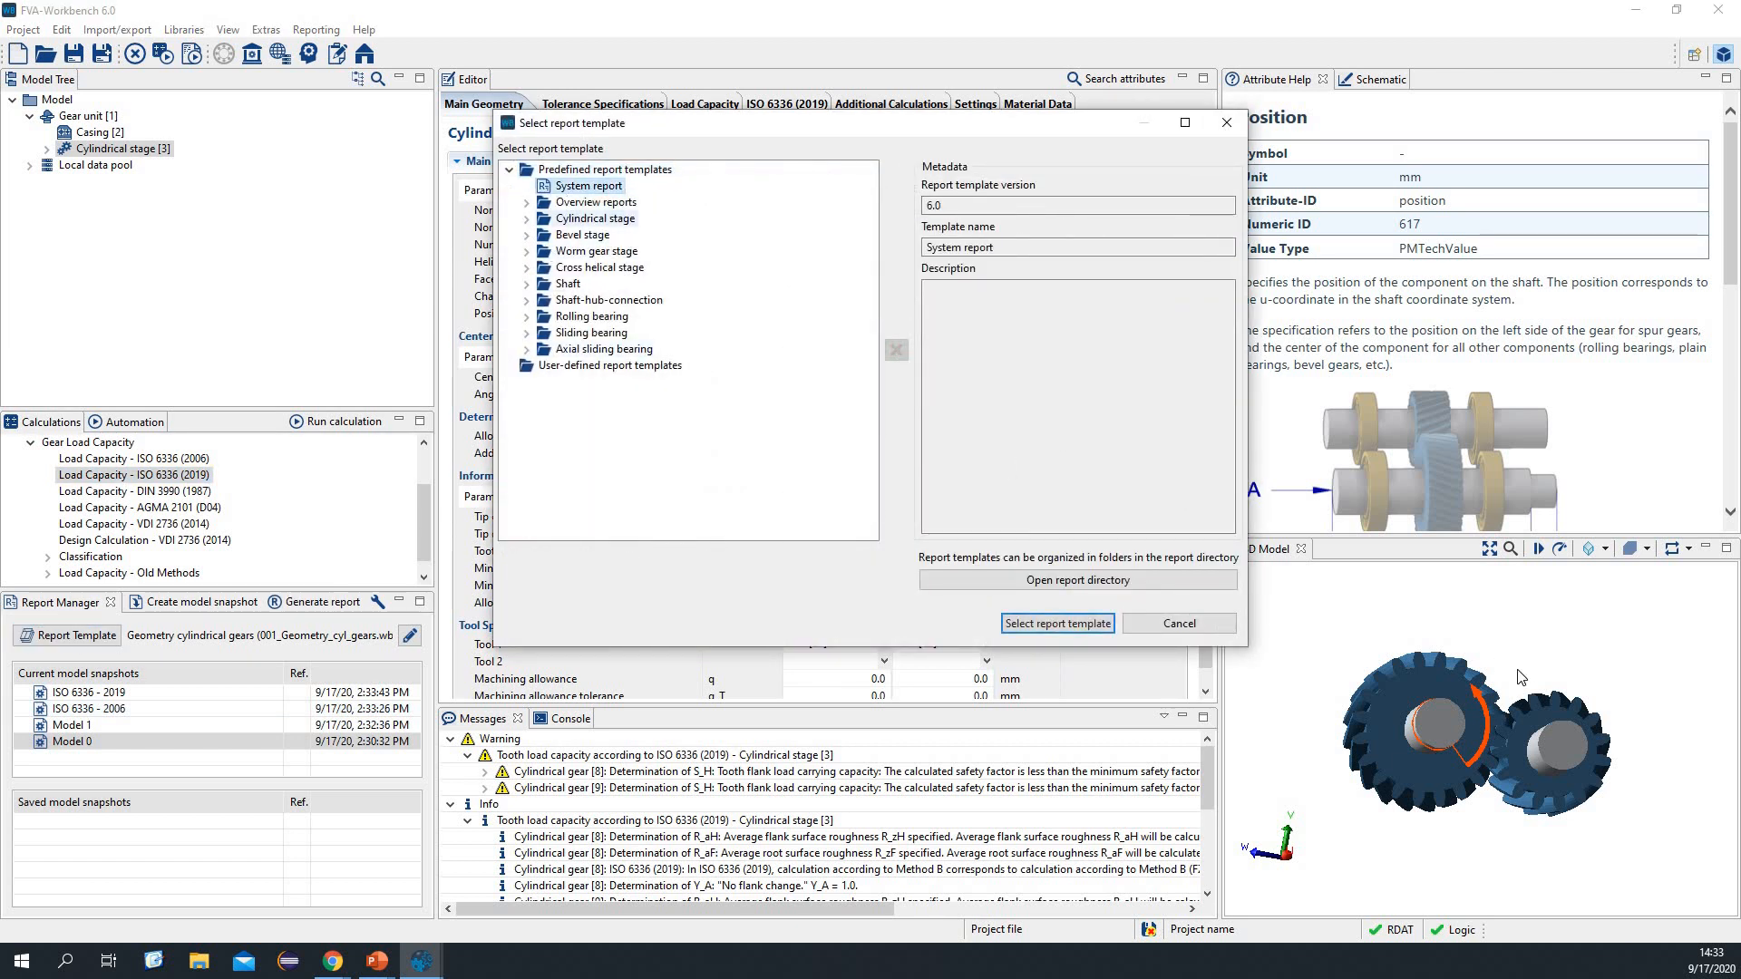
{"action": "left_click", "coordinate": [1056, 625]}
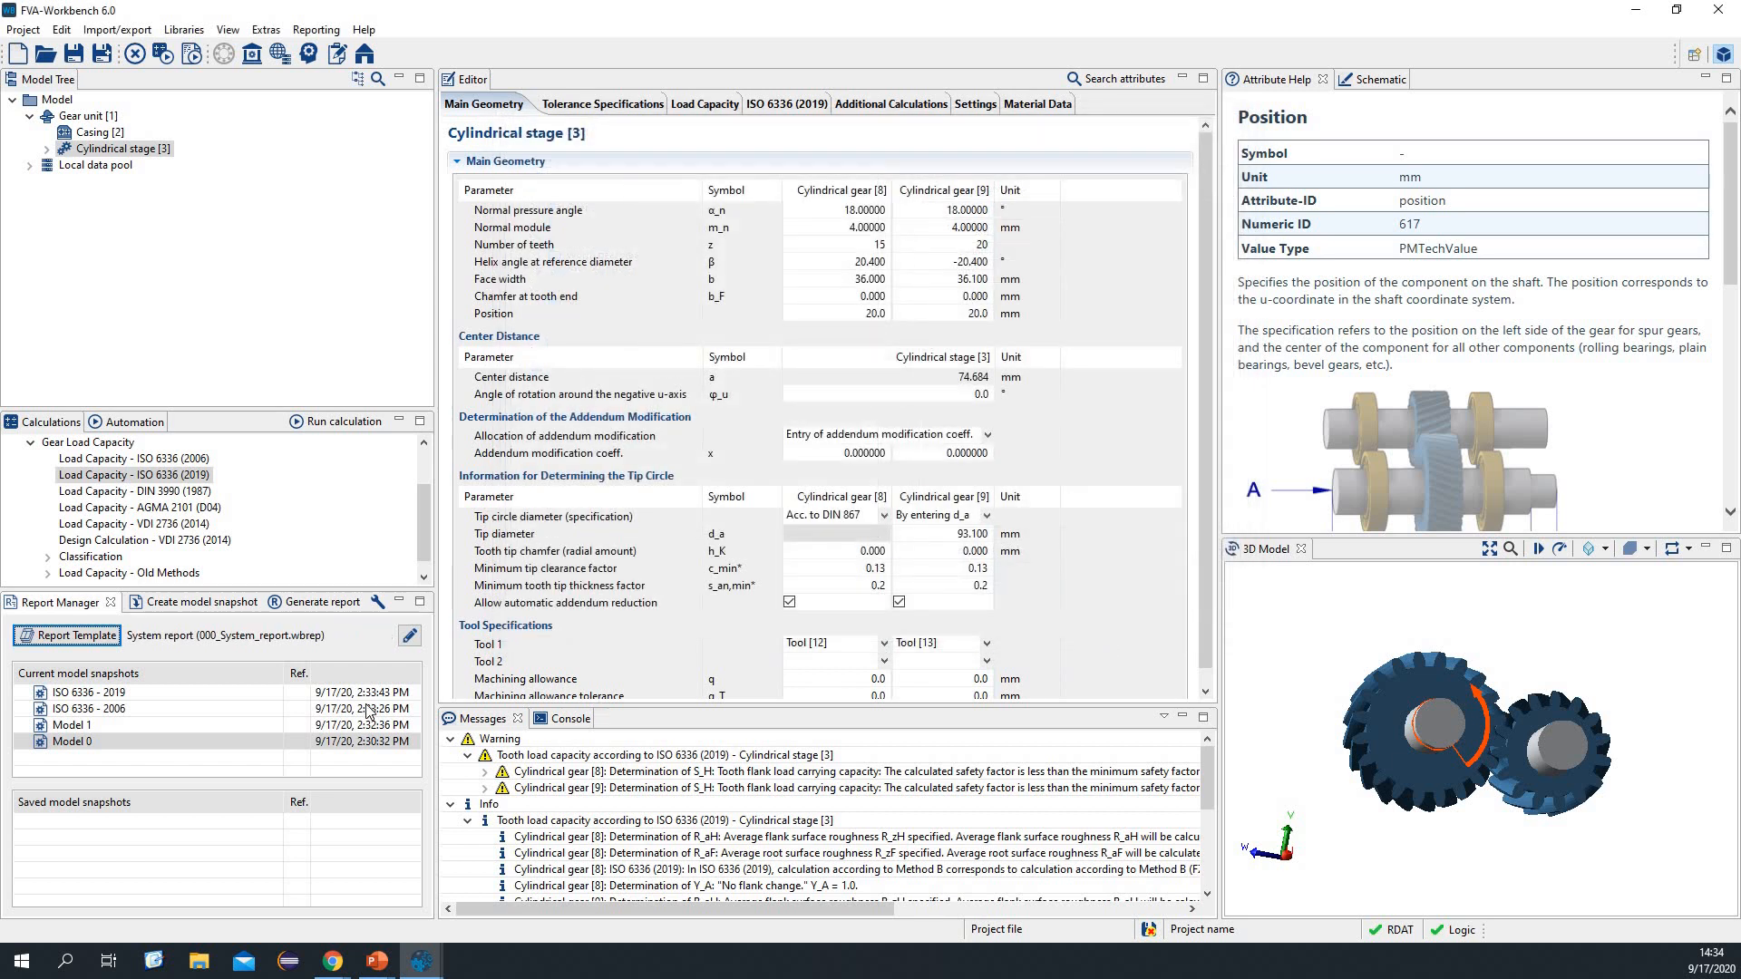
Step: Set the "ISO 6336 - 2006" model snapshot as the reference for comparison
{"action": "left_click", "coordinate": [91, 710]}
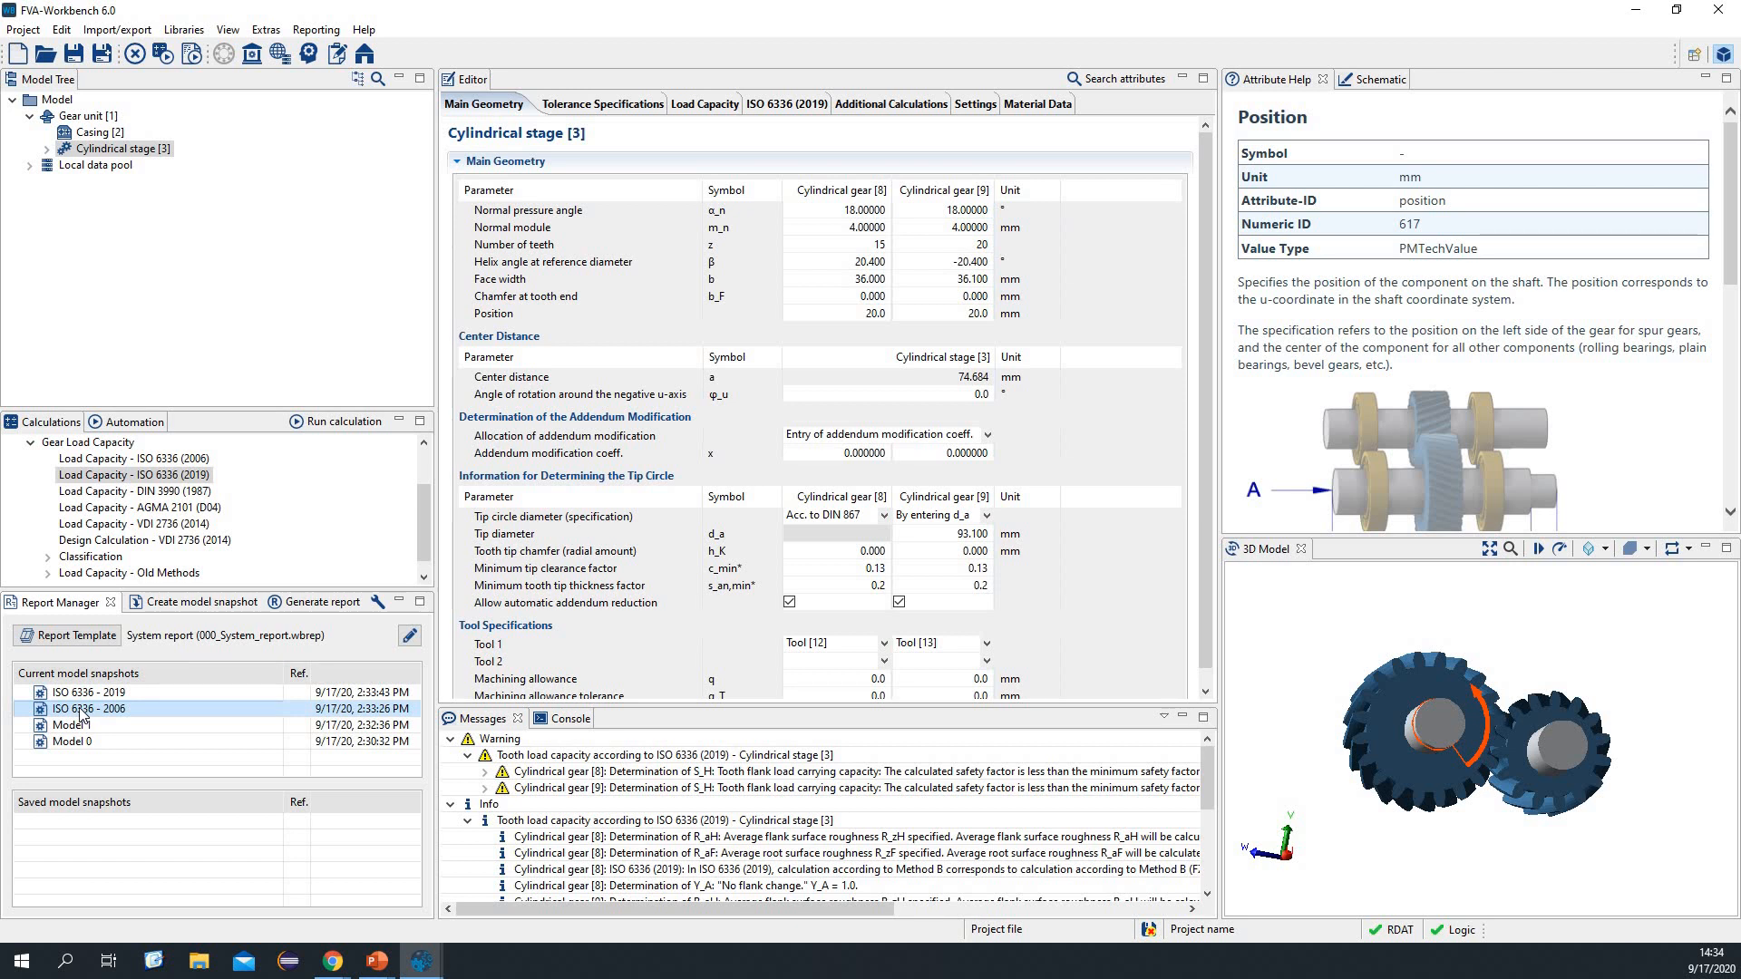
{"action": "right_click", "coordinate": [82, 713]}
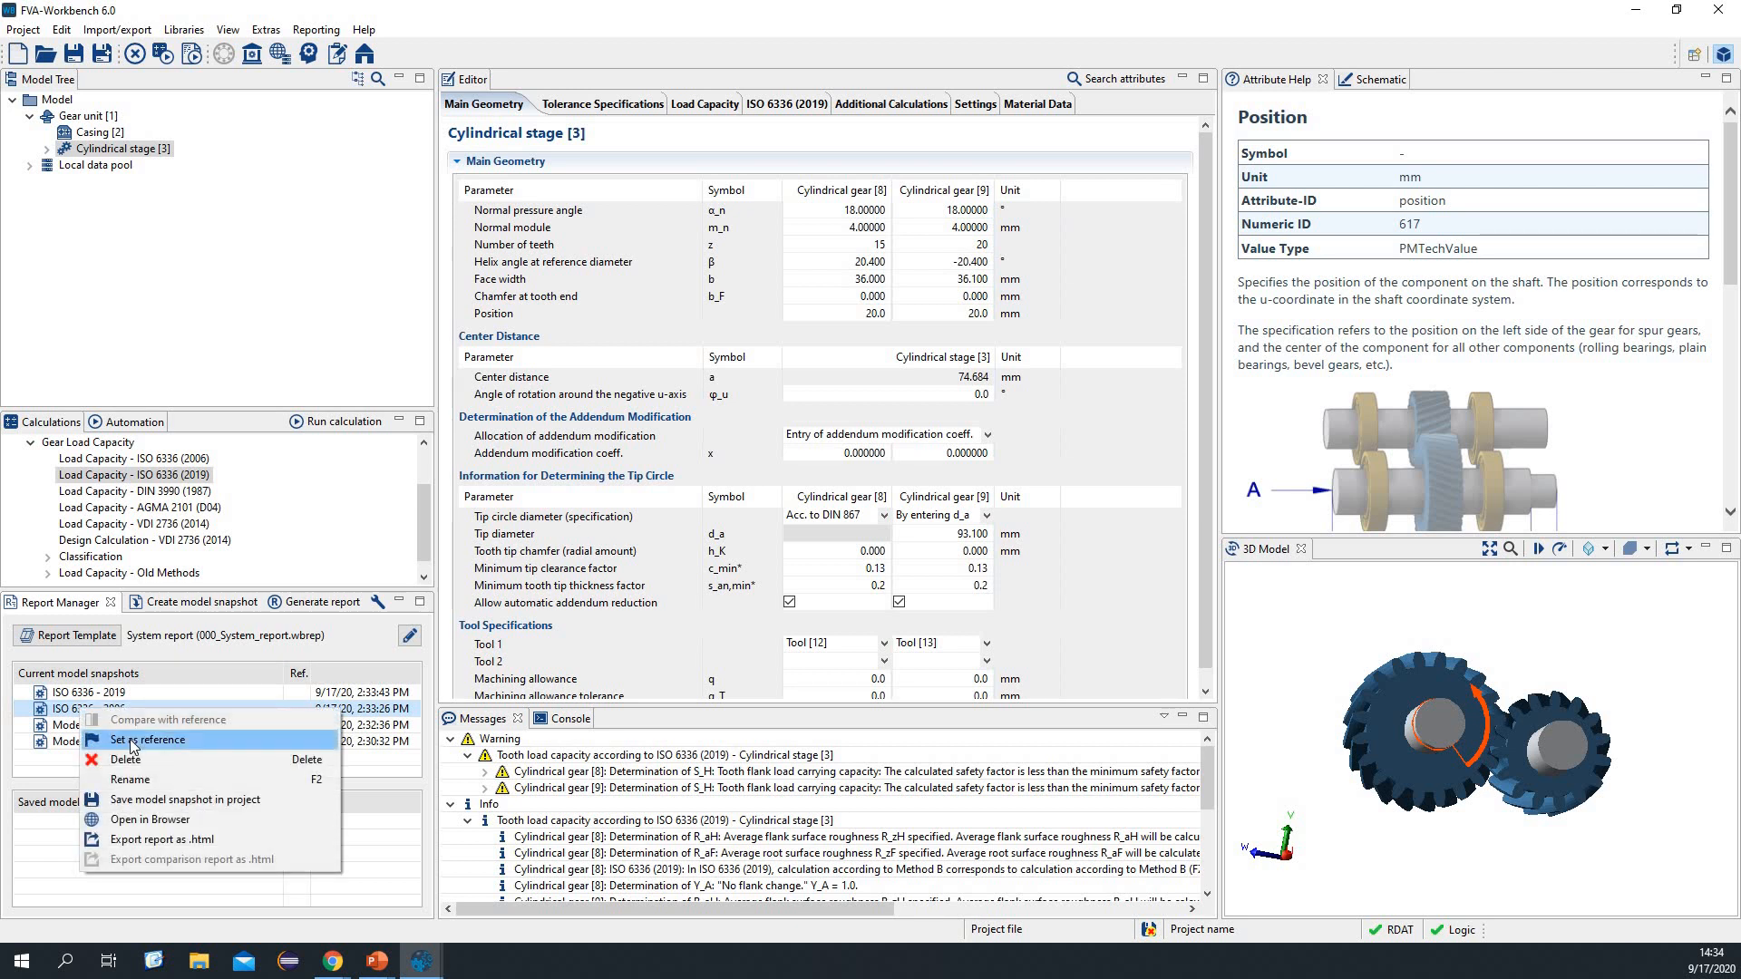
{"action": "left_click", "coordinate": [129, 739]}
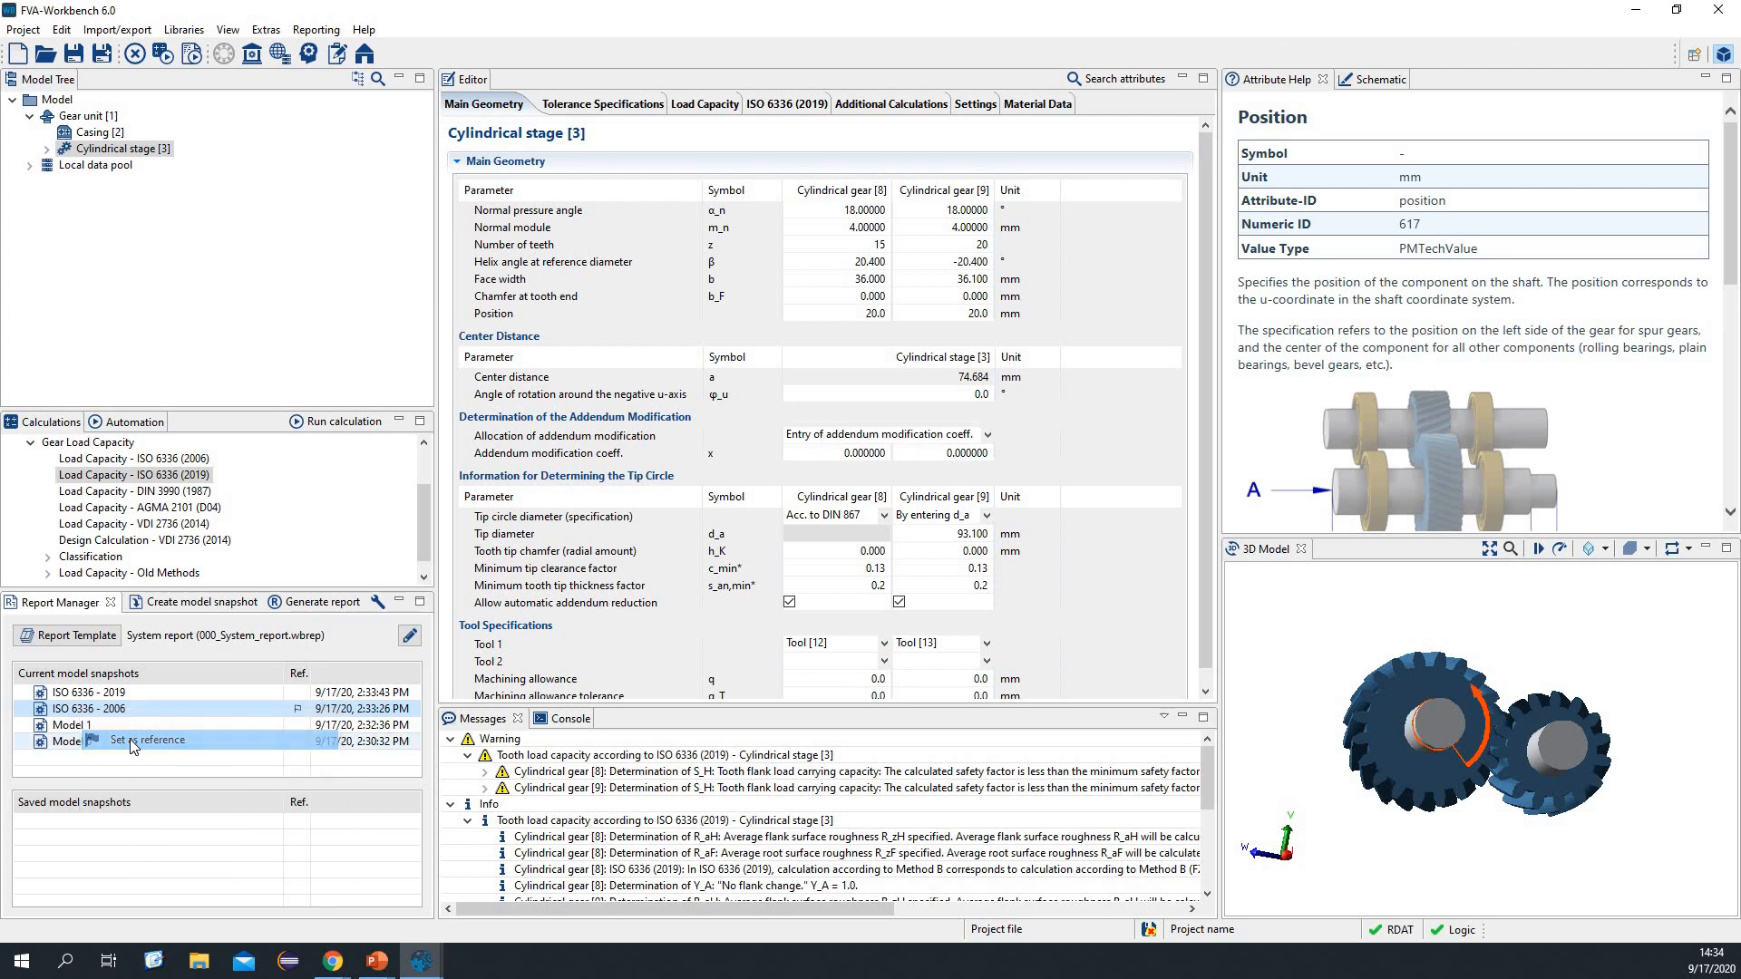
Step: Compare the "ISO 6336 - 2019" snapshot with the reference and review the safety factors and lubricant diagrams in the comparison report
{"action": "left_click", "coordinate": [78, 695]}
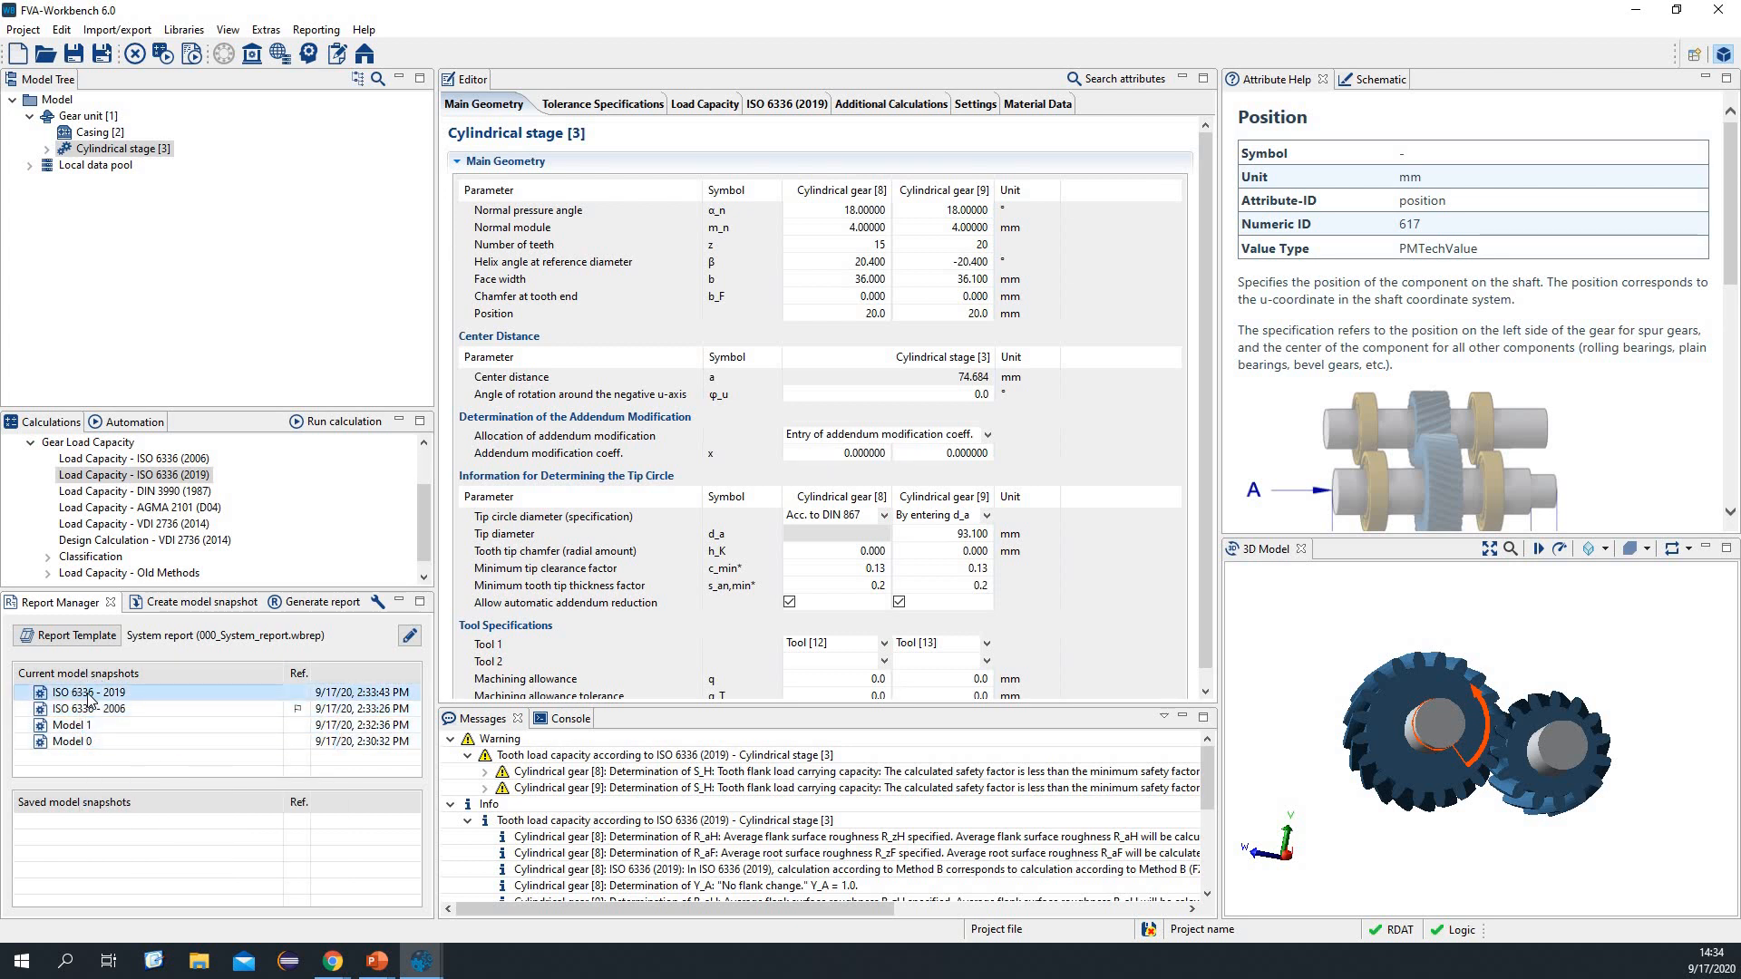
{"action": "right_click", "coordinate": [87, 695]}
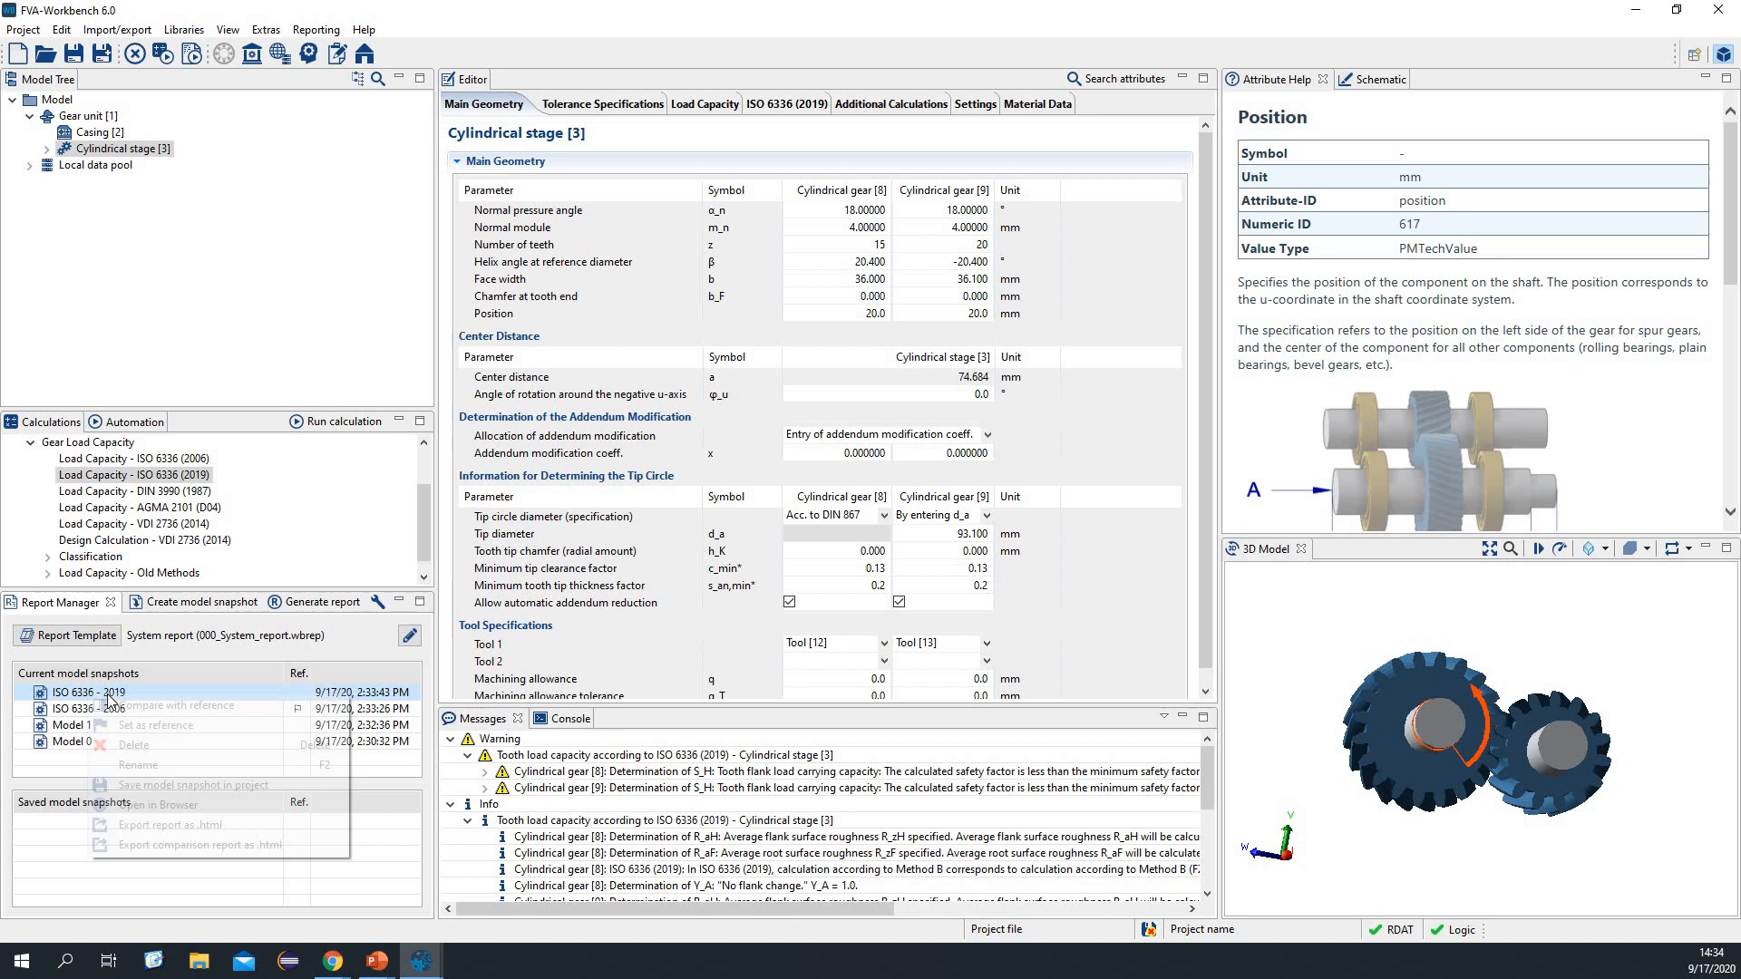
{"action": "left_click", "coordinate": [181, 705]}
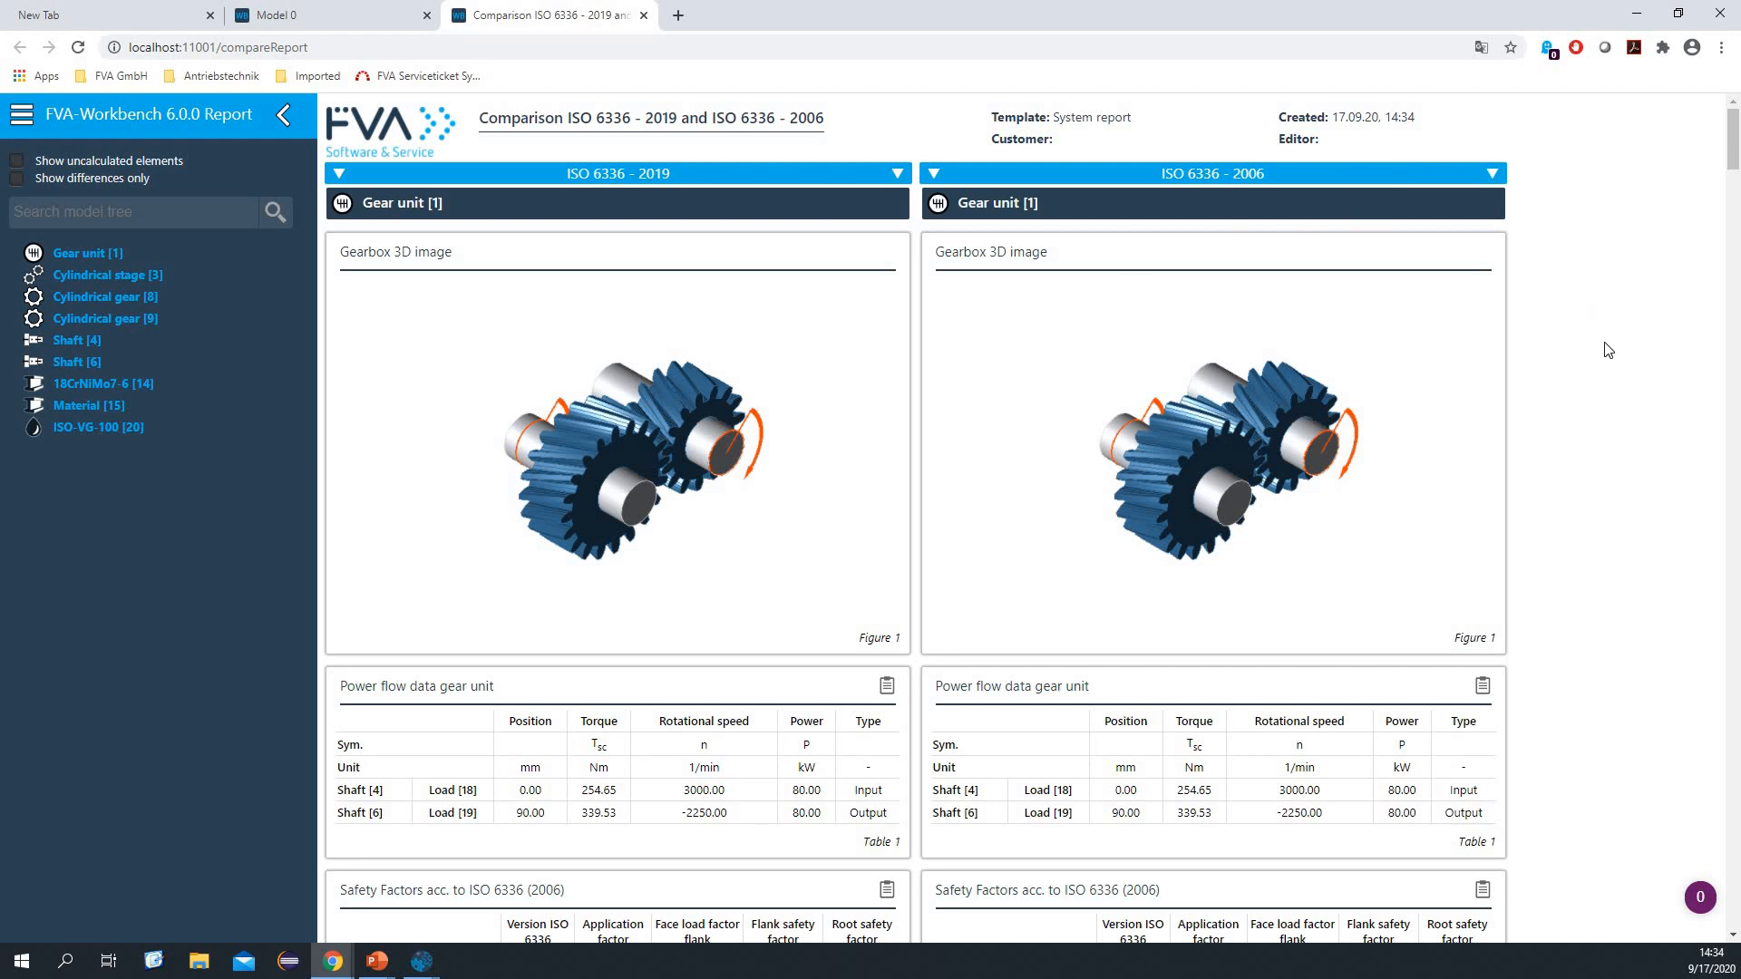
{"action": "scroll", "coordinate": [1608, 350], "scroll_direction": "down", "scroll_amount": 2}
{"action": "scroll", "coordinate": [1608, 350], "scroll_direction": "down", "scroll_amount": 2}
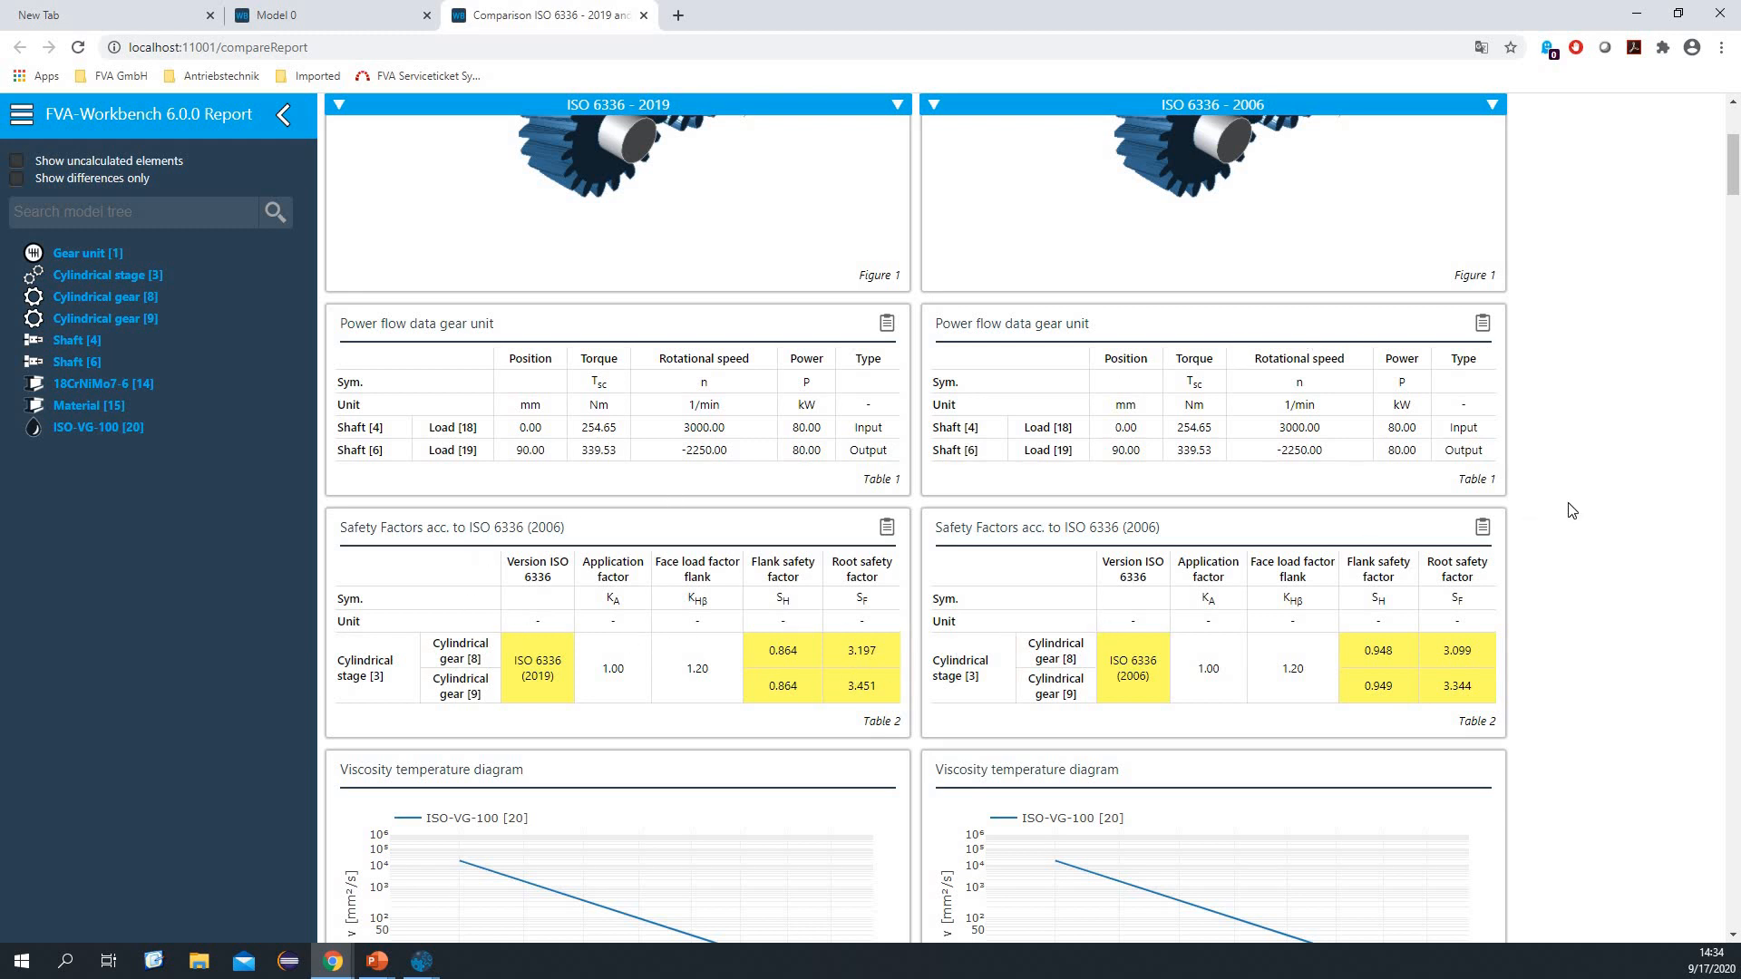
{"action": "scroll", "coordinate": [1572, 510], "scroll_direction": "down", "scroll_amount": 8}
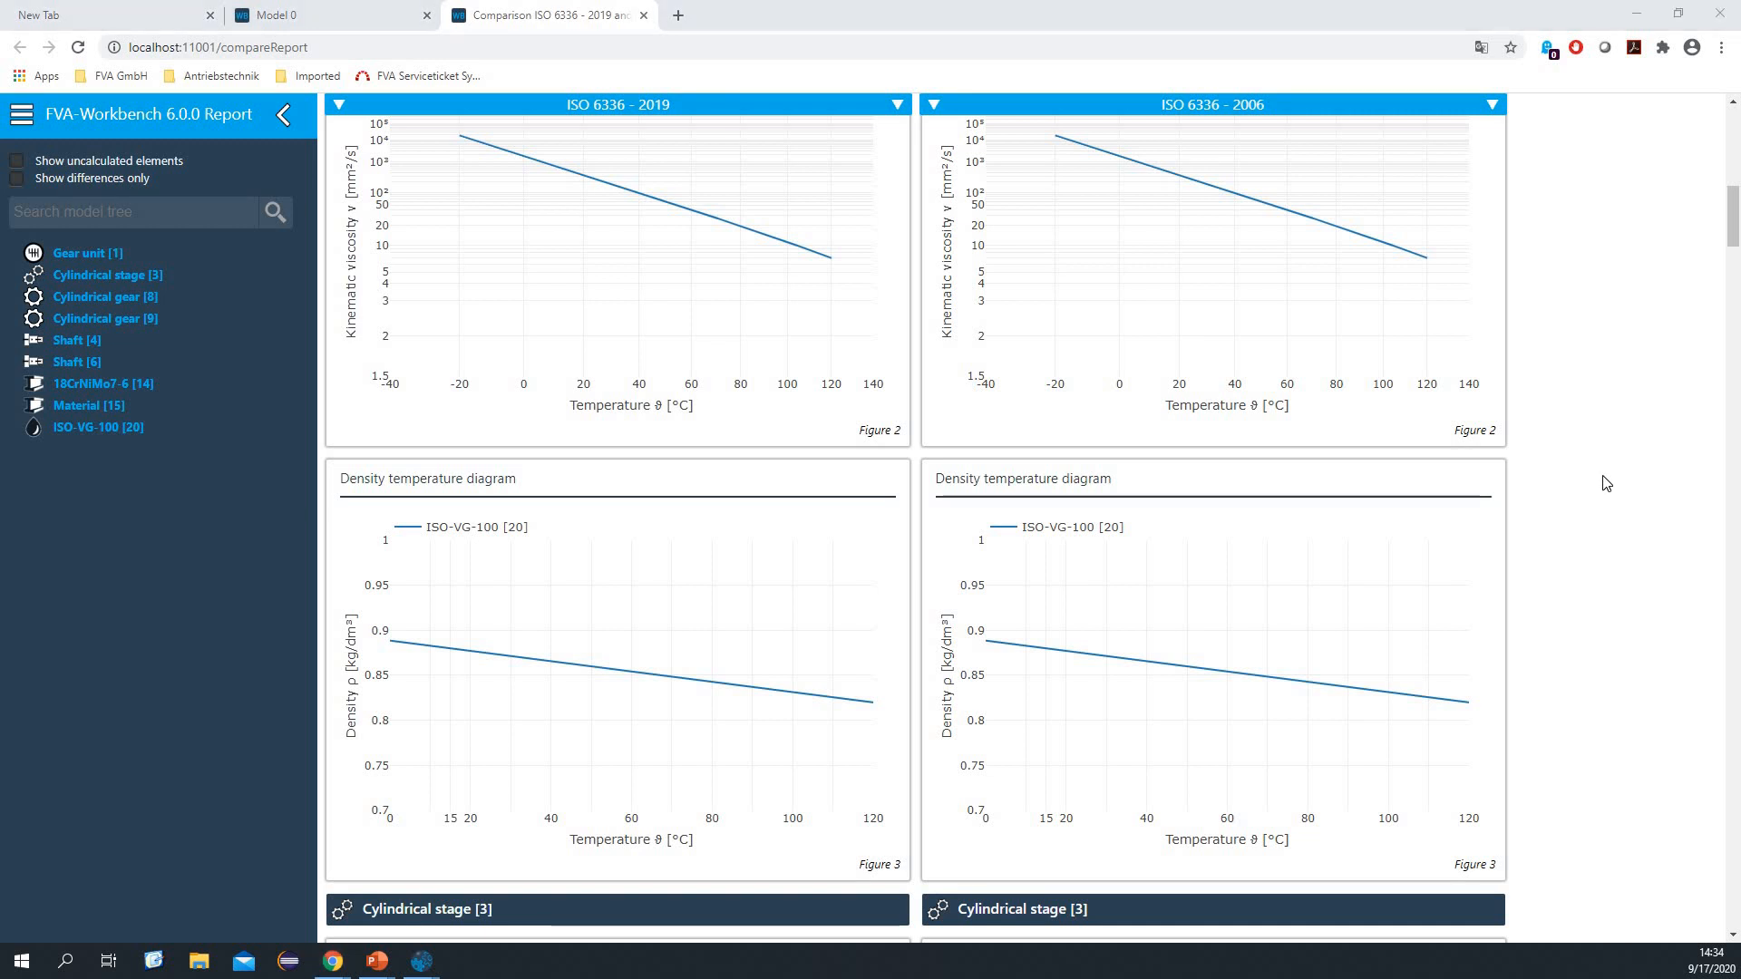
{"action": "key", "text": "alt+Tab"}
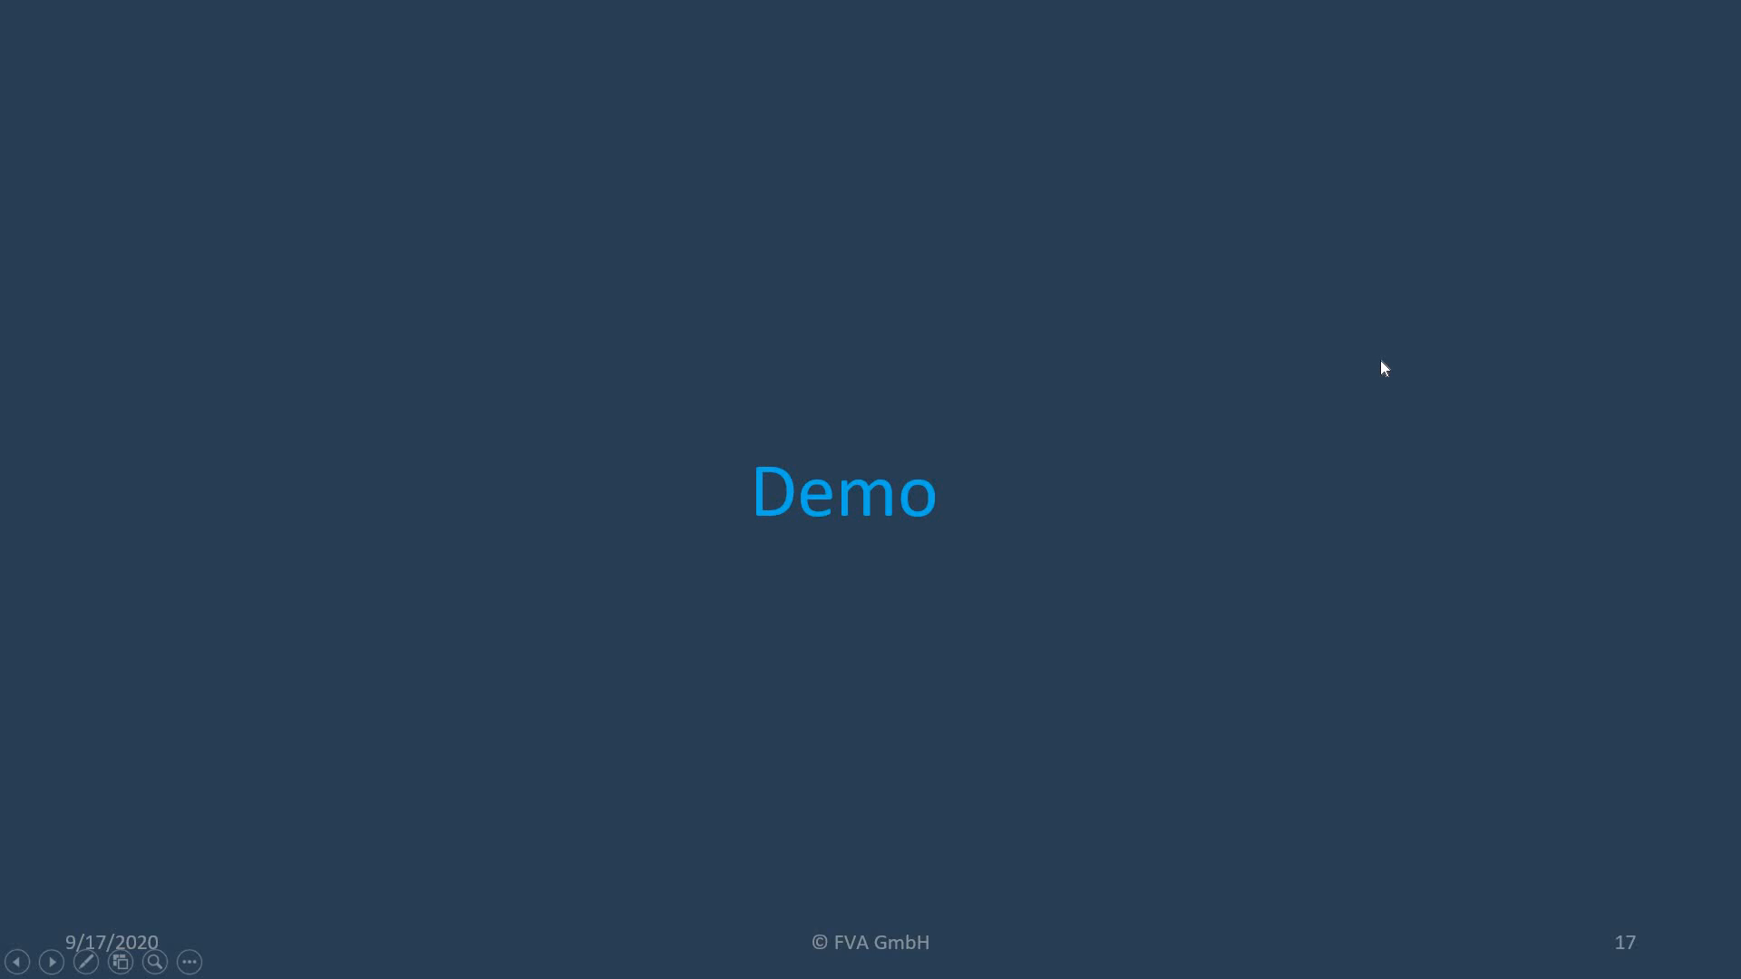
{"action": "key", "text": "Right"}
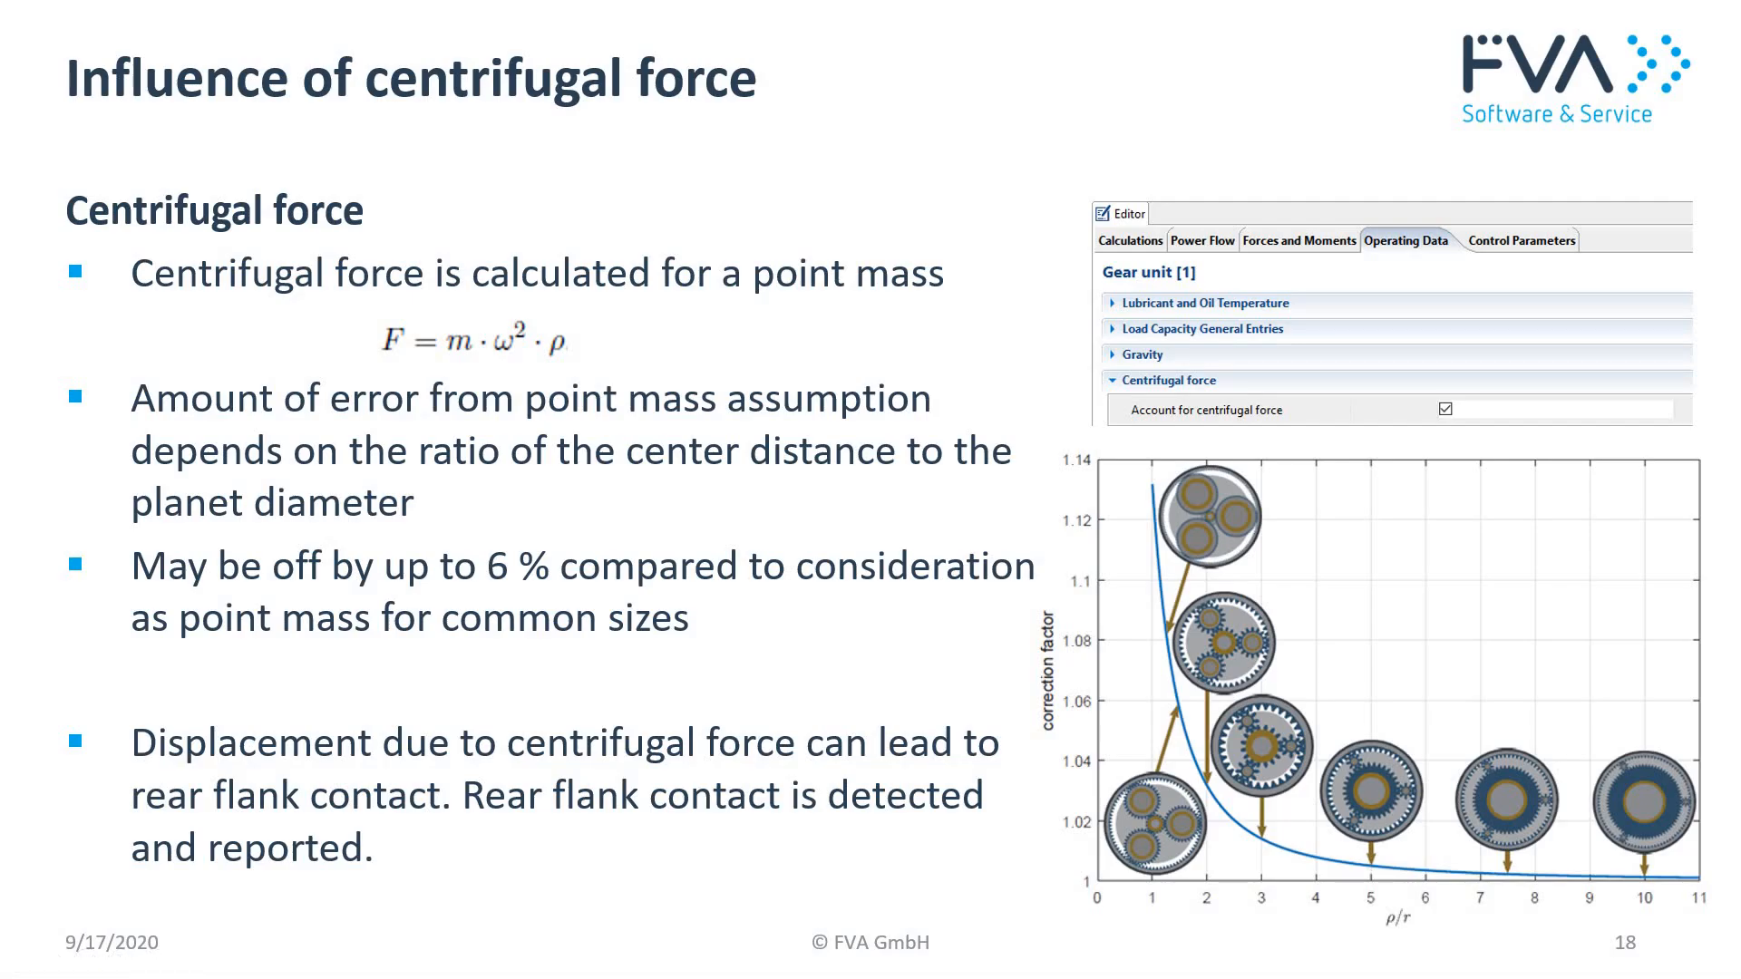